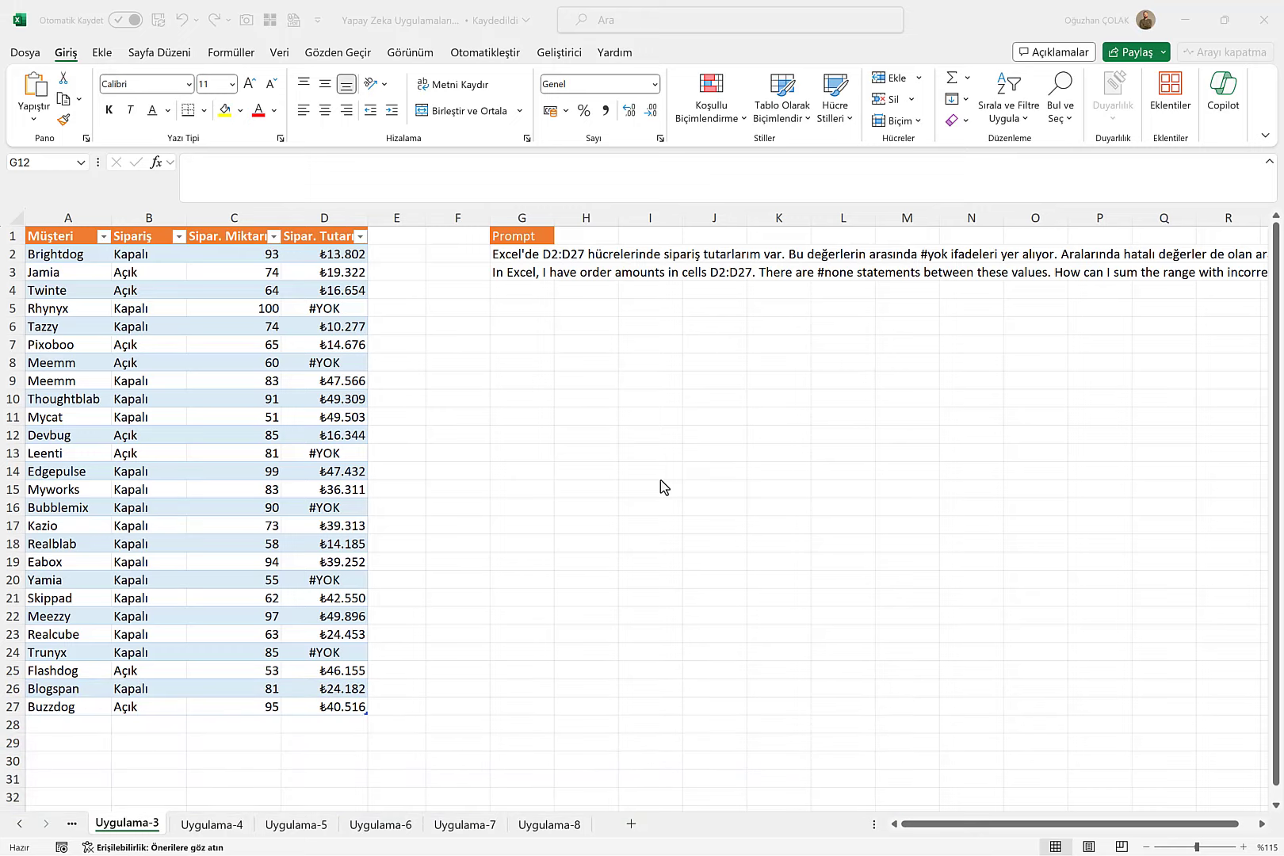
Select an empty cell beside the order table and open the Copilot (Önizleme) pane.
click(714, 398)
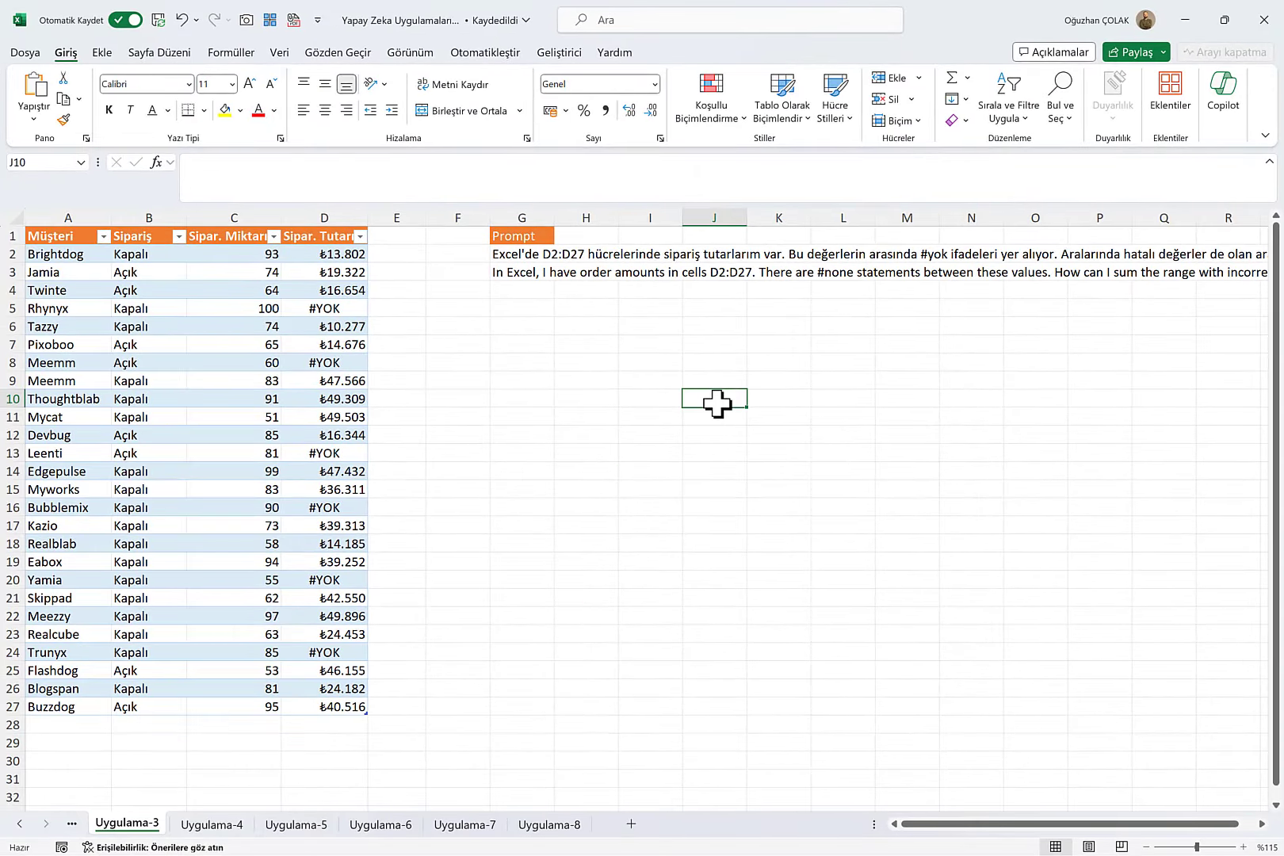
click(1223, 93)
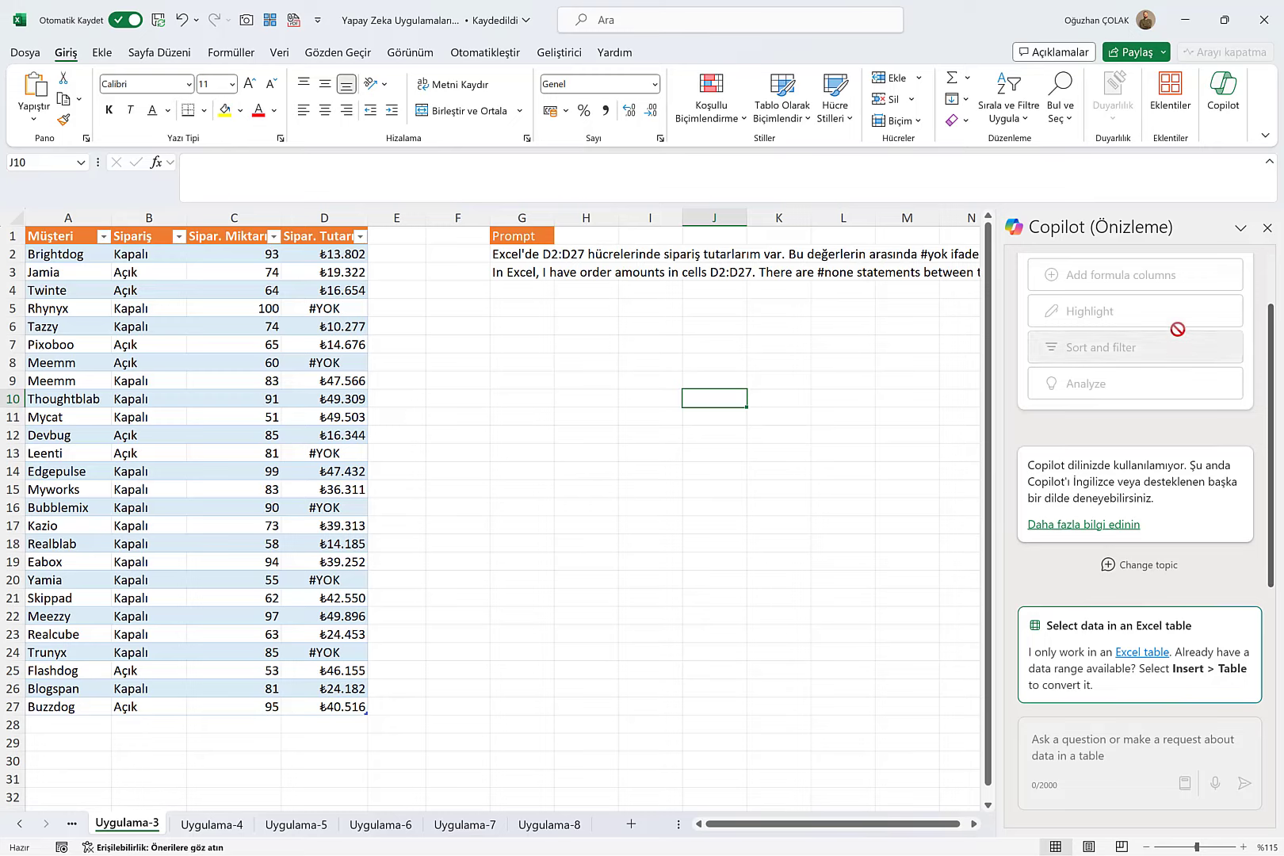
Close the Copilot pane and view the $360.00-per-licence Copilot purchase page in the admin center.
click(1267, 227)
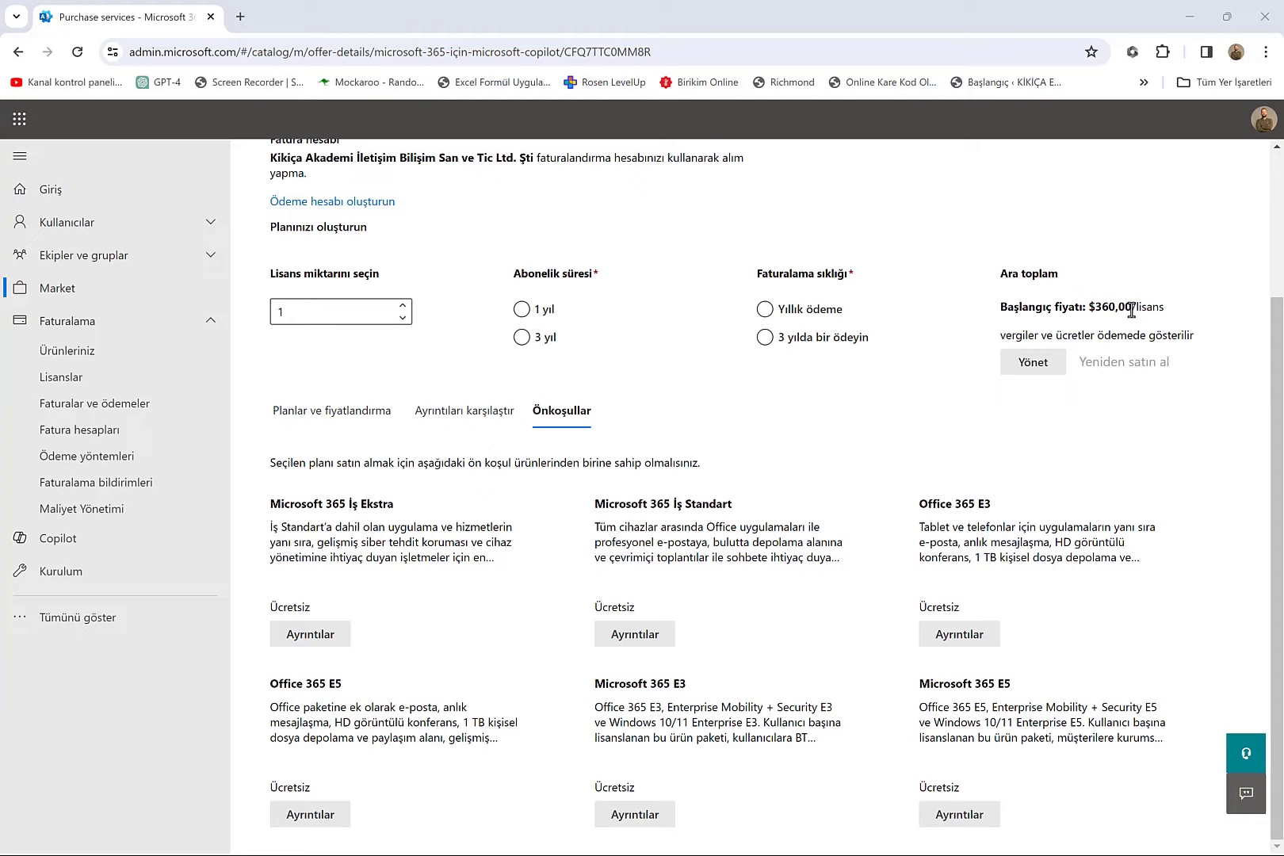
Minimize the browser and restore the Excel workbook's Uygulama-3 sheet.
click(1190, 16)
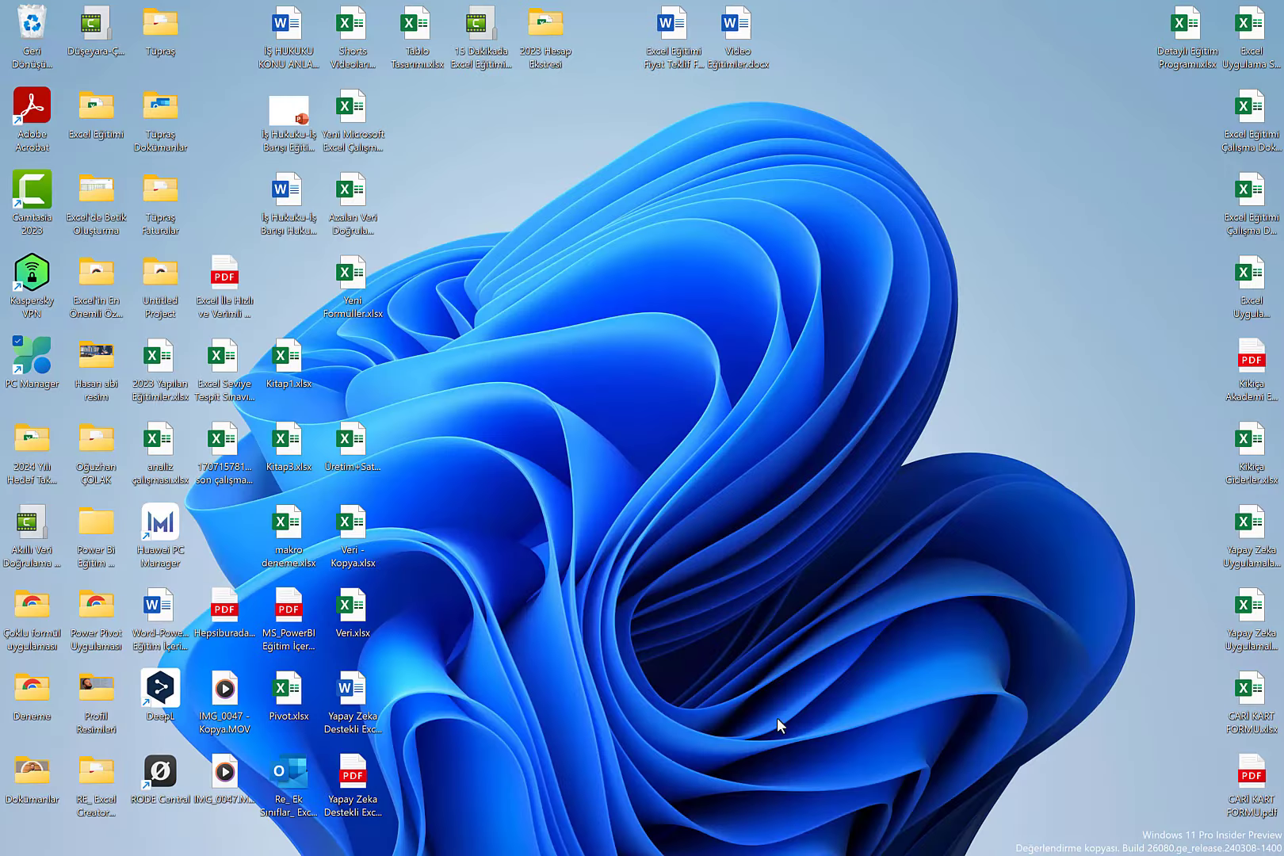
click(691, 840)
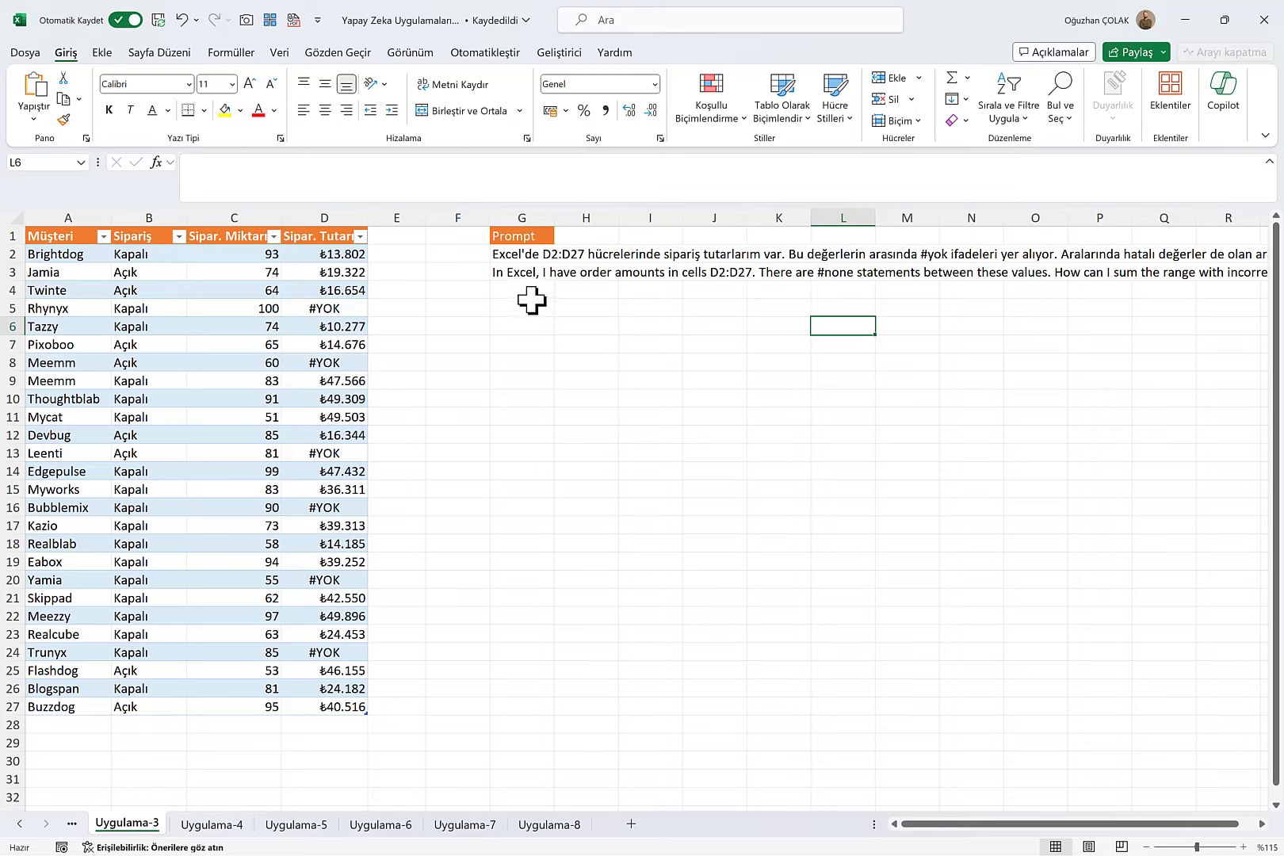
click(525, 272)
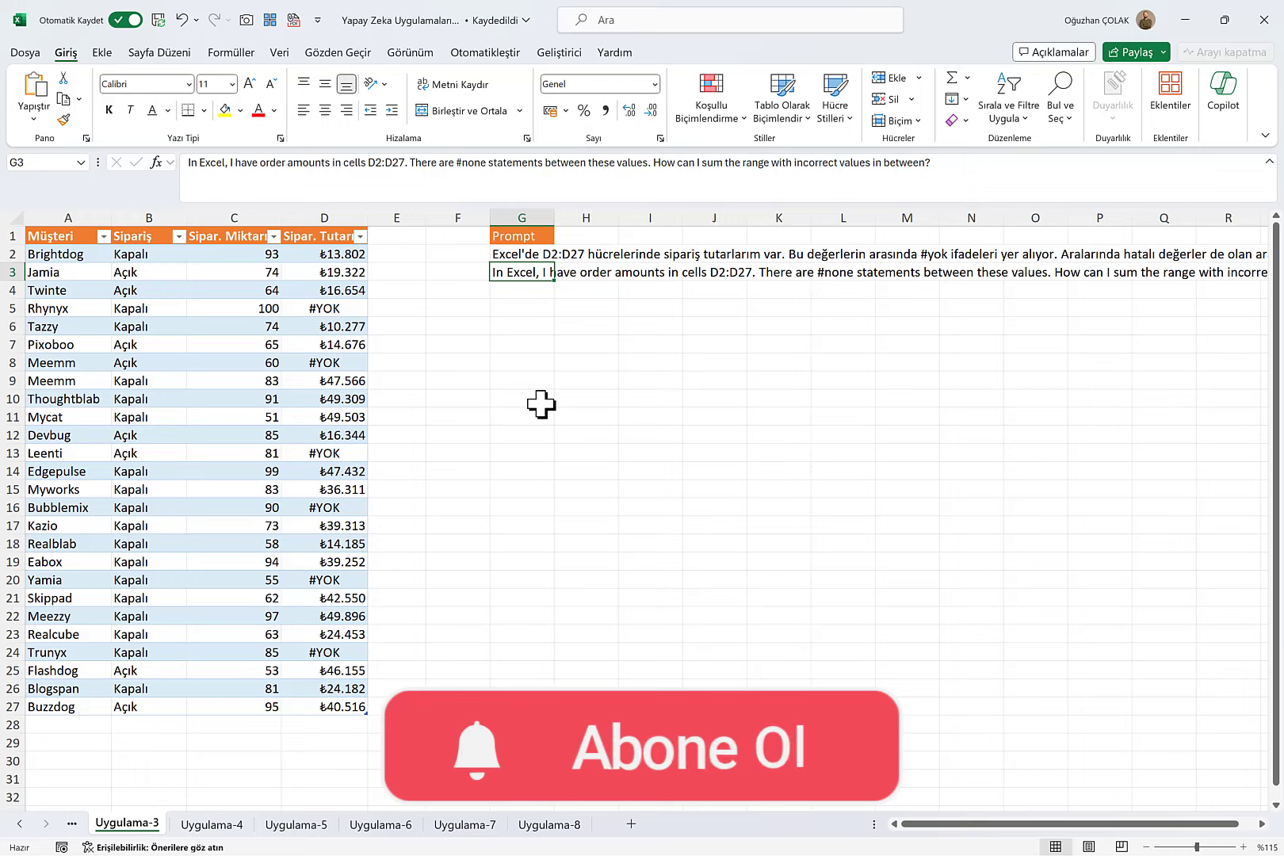
click(517, 253)
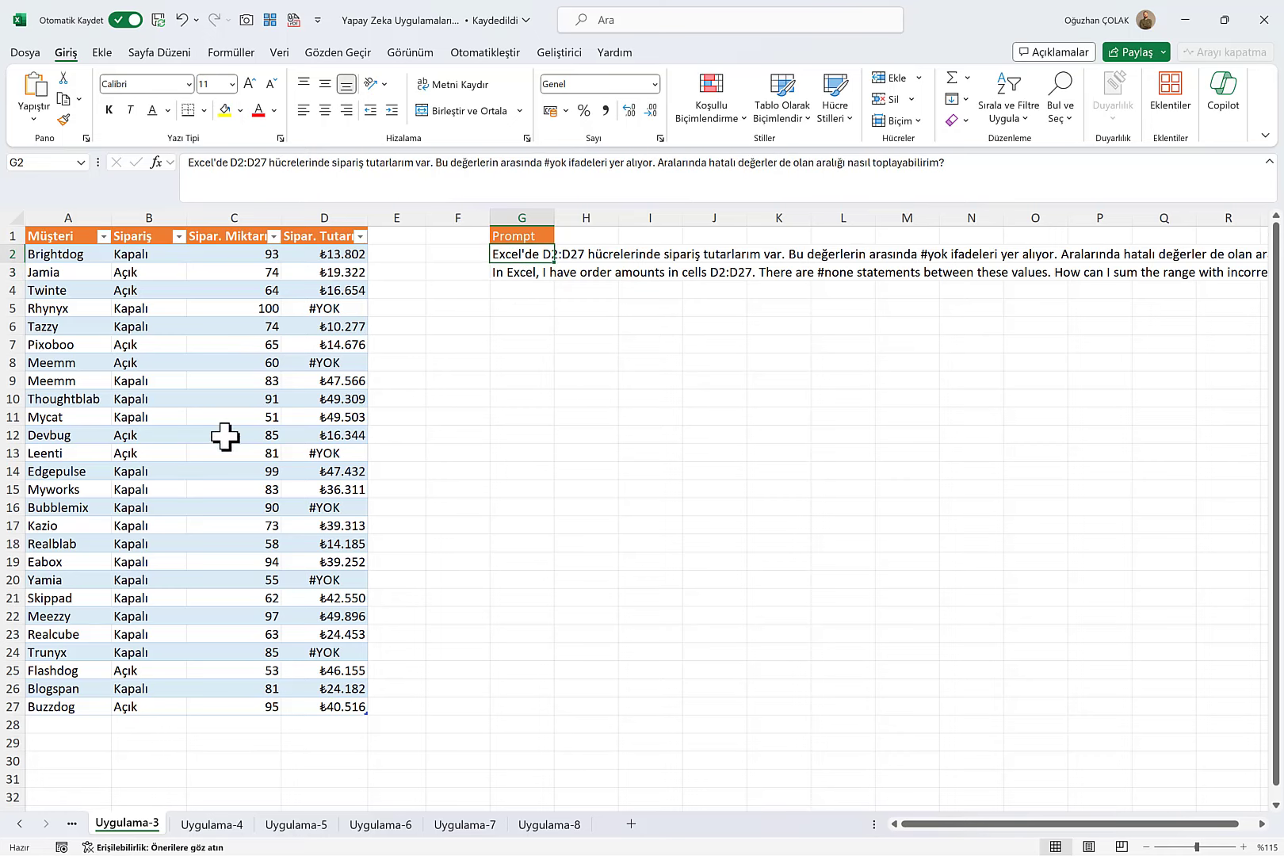
click(228, 435)
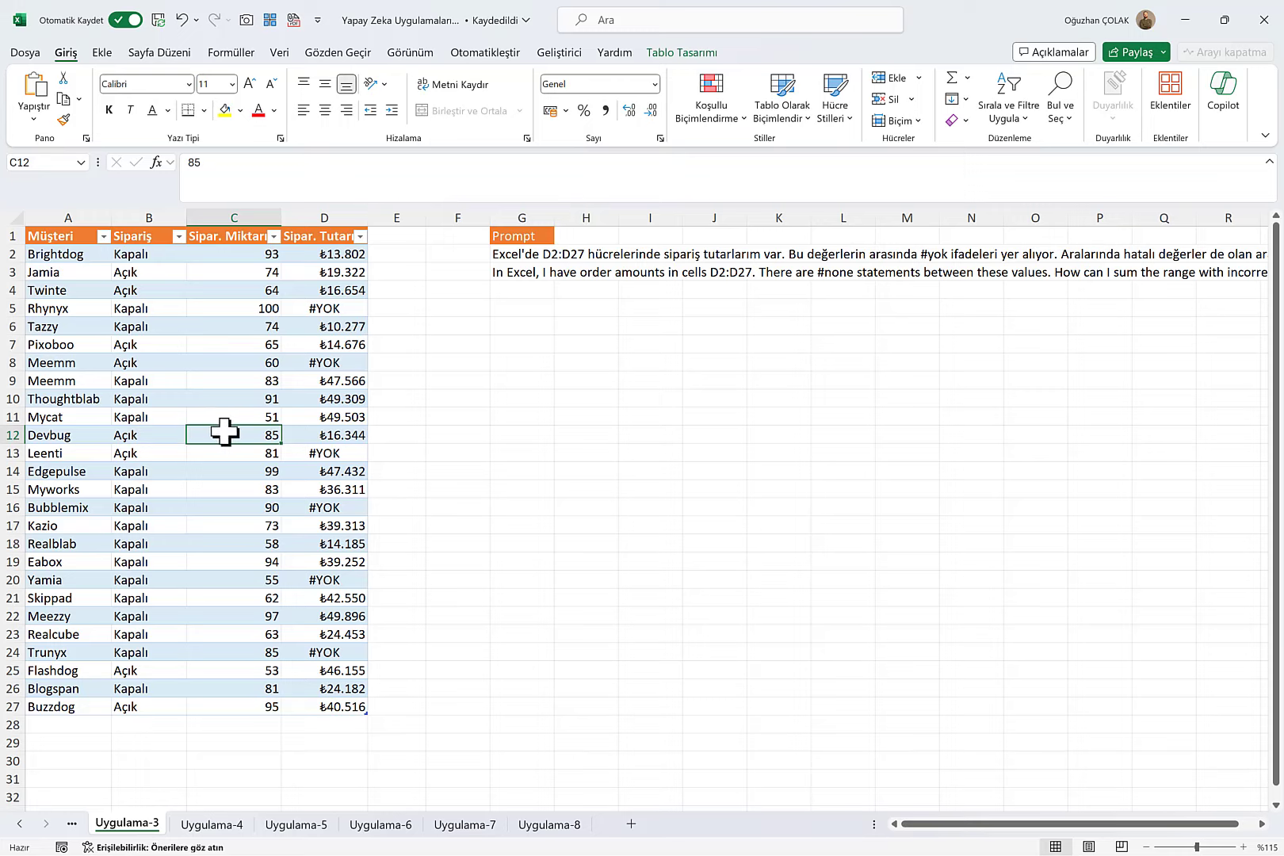
key(ctrl+l)
Apply a green Orta table style to the order table, then select the Turkish prompt in G2.
click(797, 115)
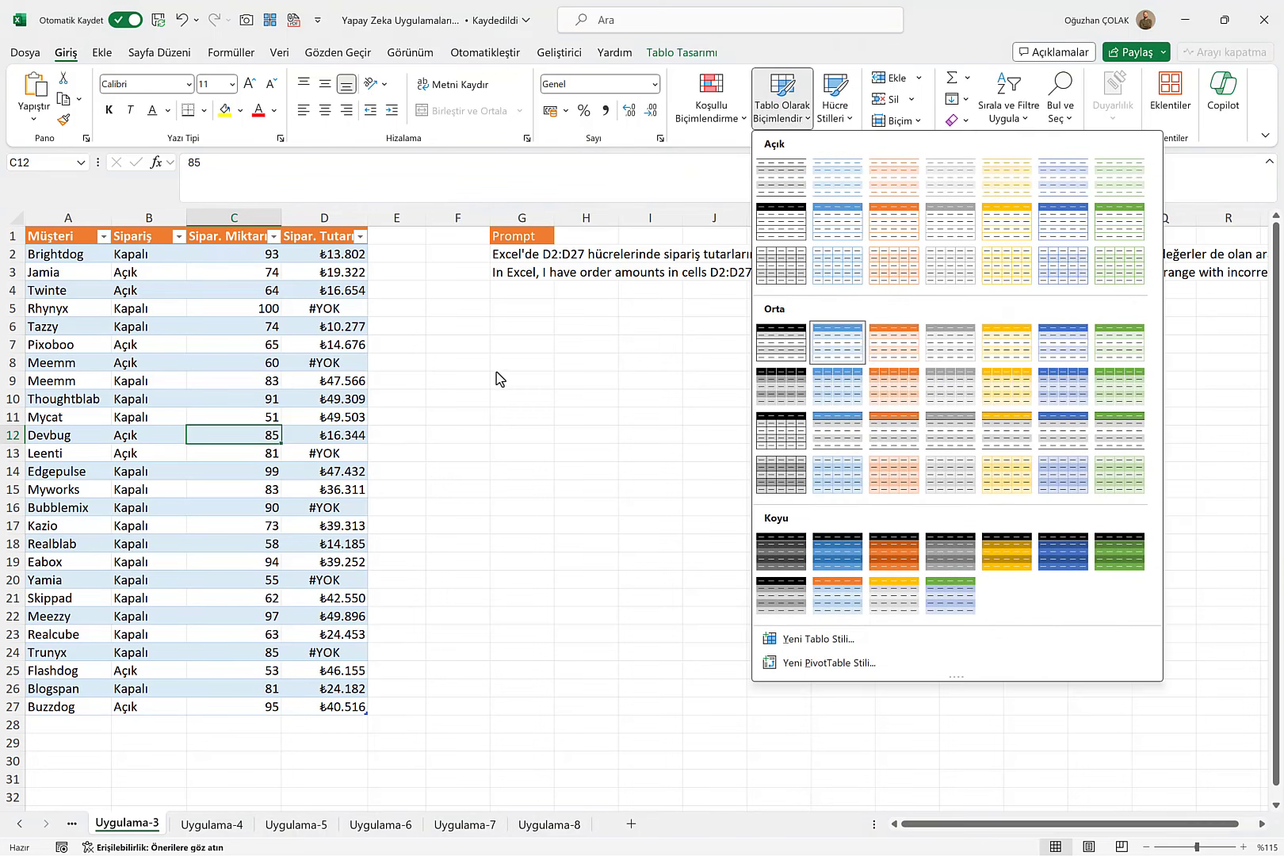
click(1104, 394)
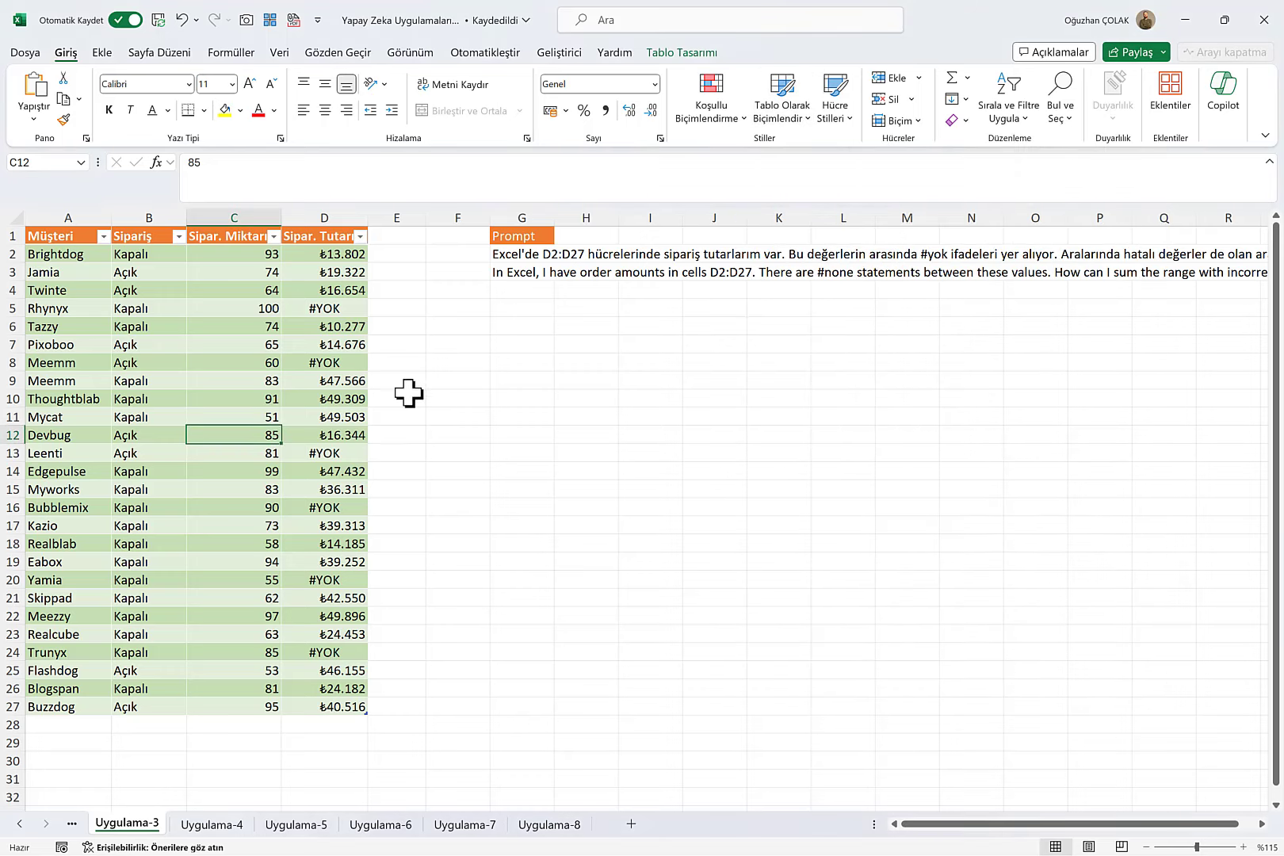
click(305, 345)
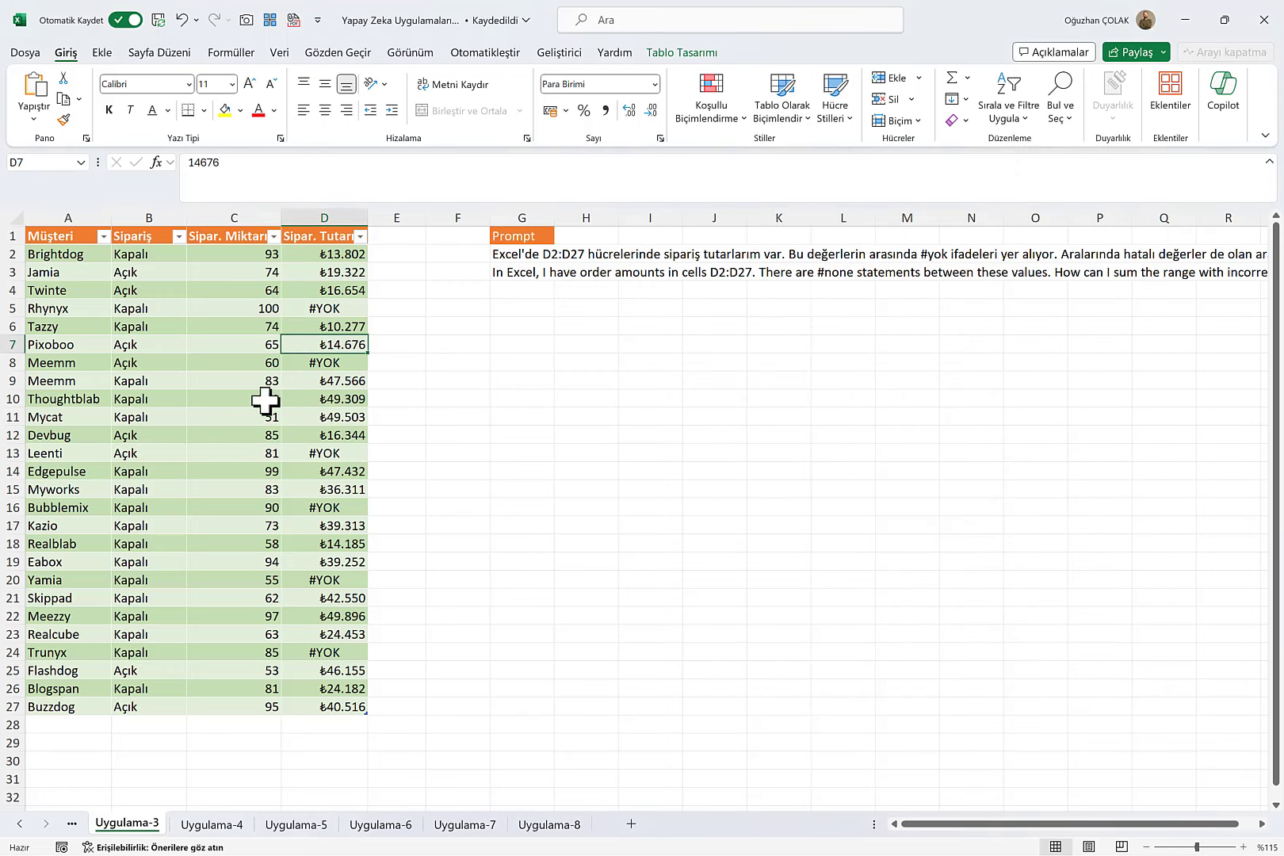
click(270, 384)
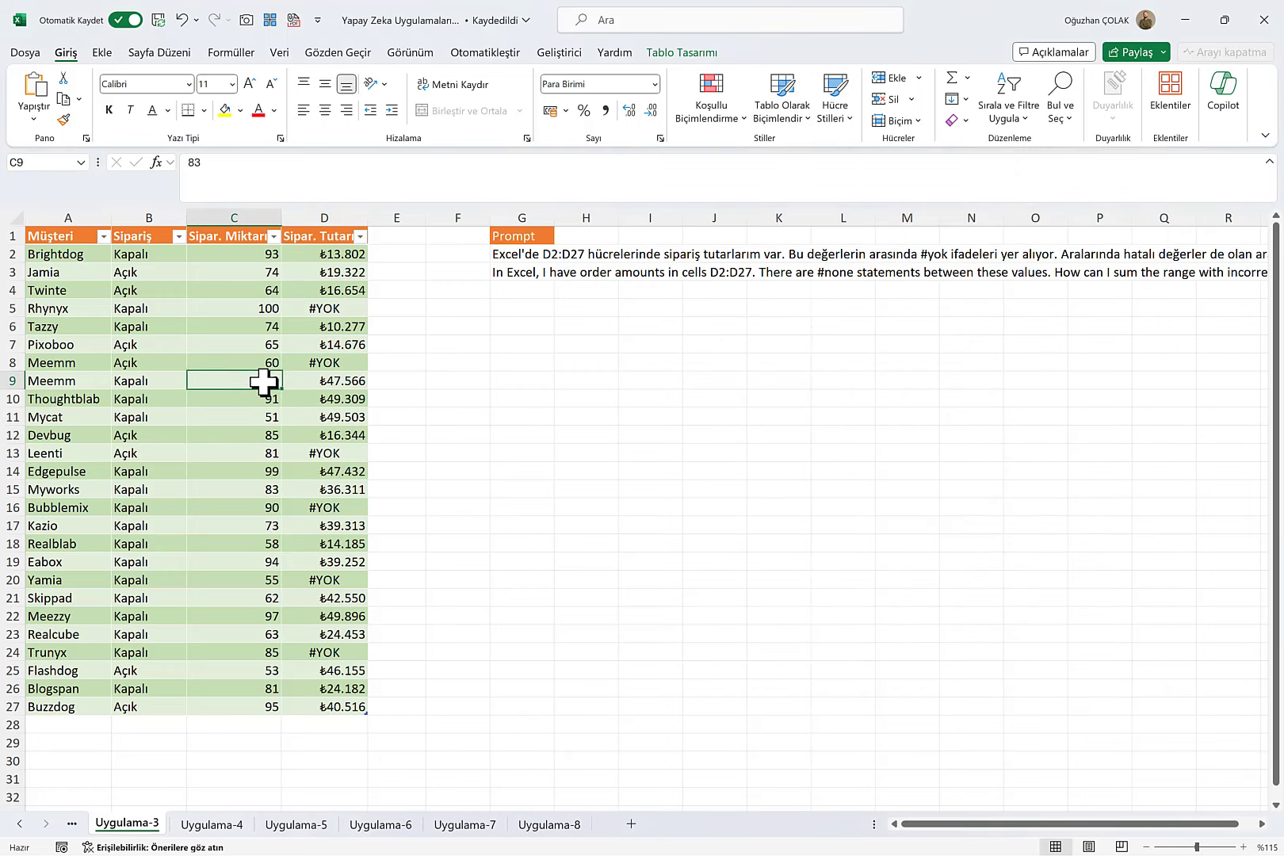
click(509, 256)
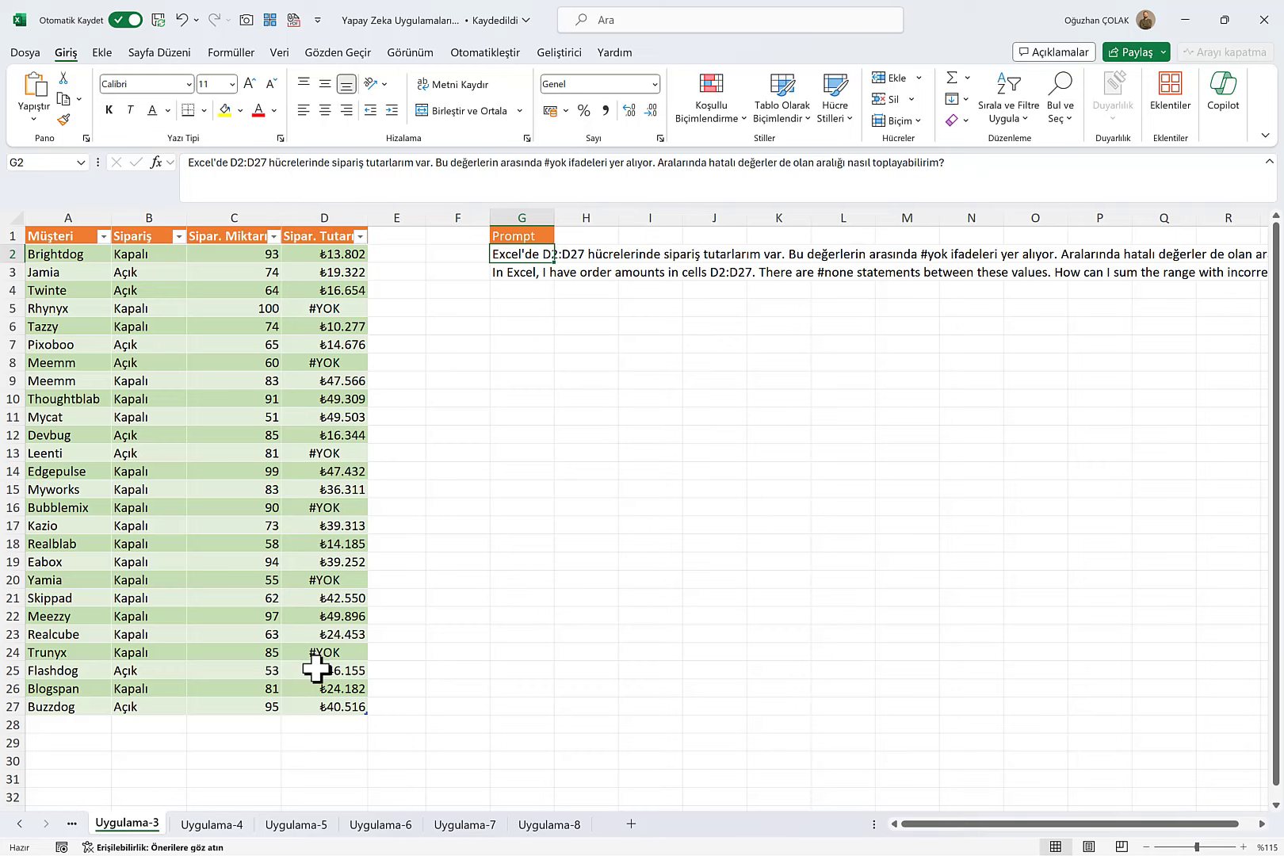
Copy the Turkish question text from G2 and switch to the DeepL translator.
click(324, 309)
click(511, 255)
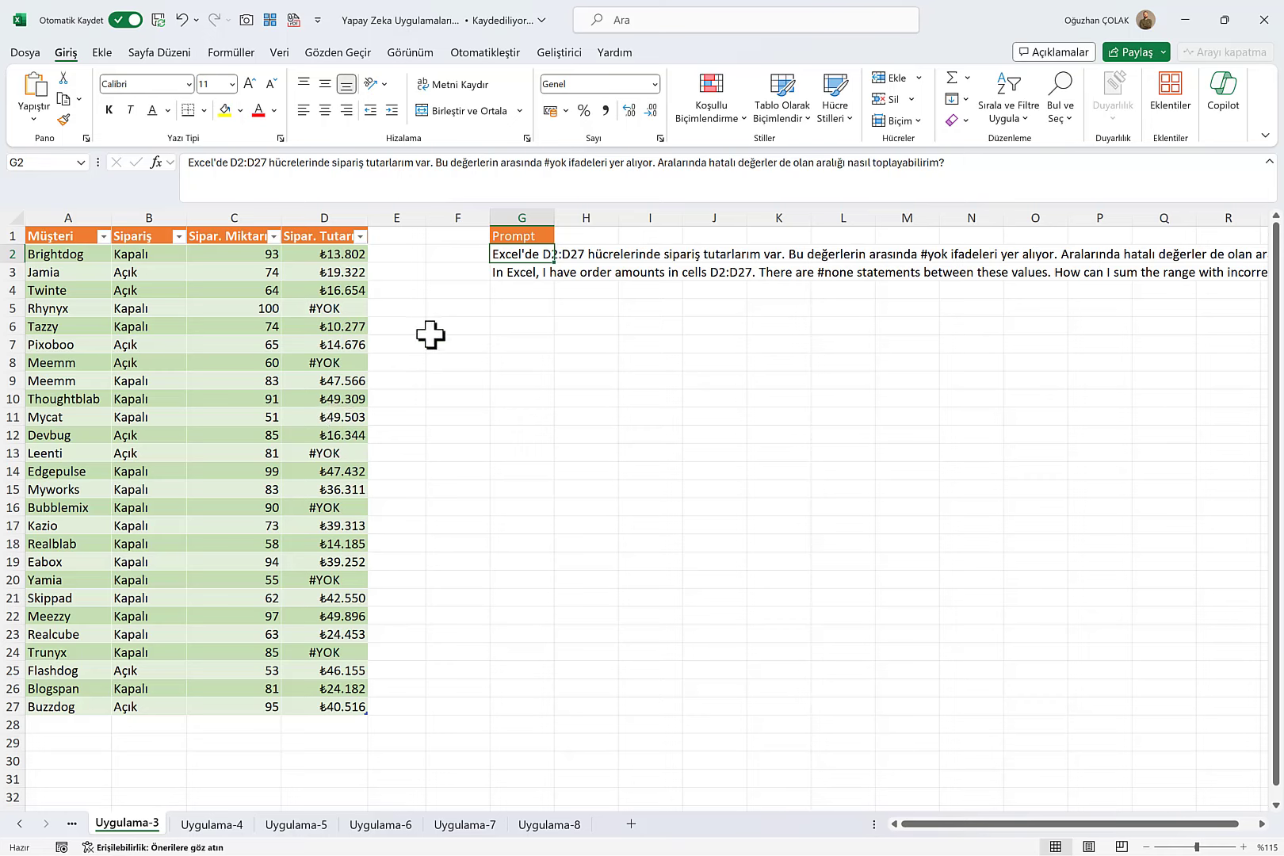
click(518, 269)
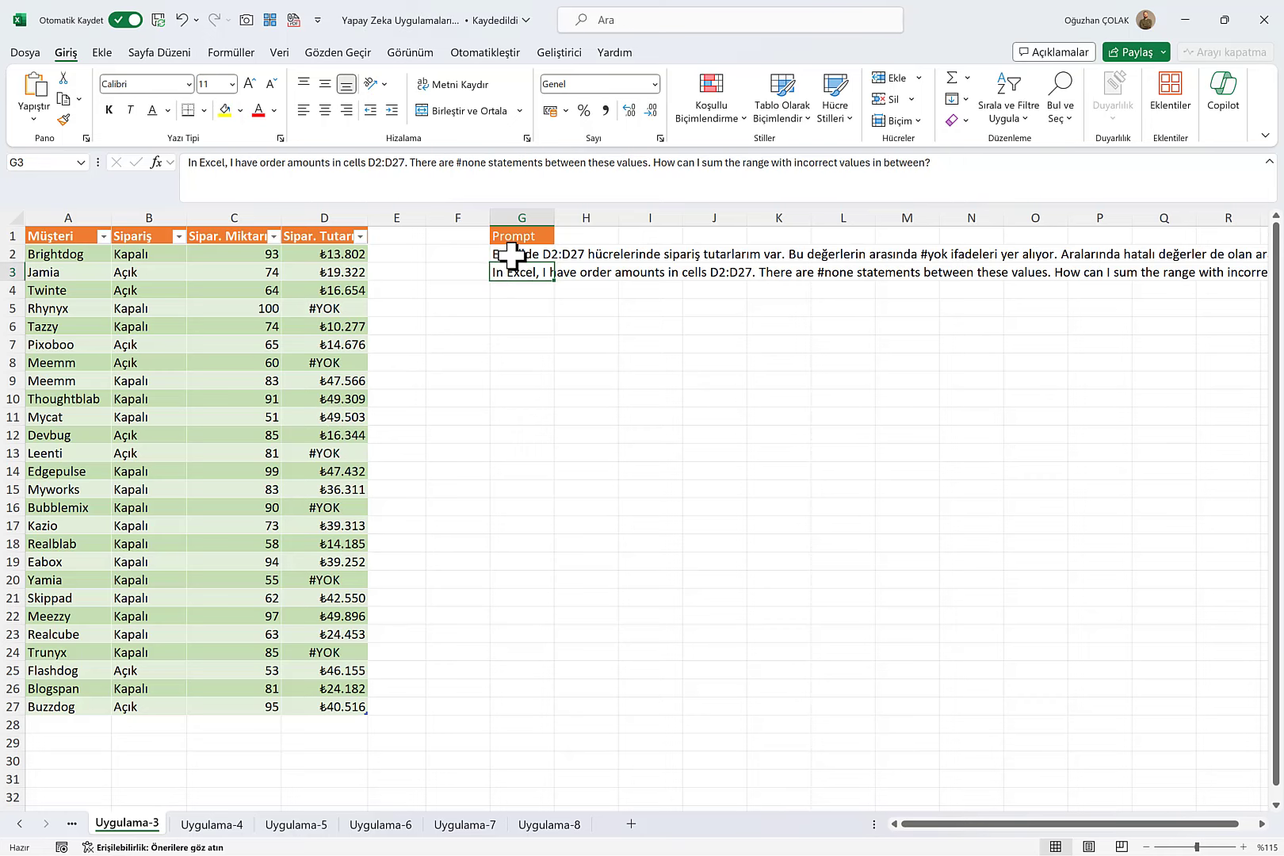
click(511, 256)
drag(189, 162, 955, 166)
key(ctrl+c)
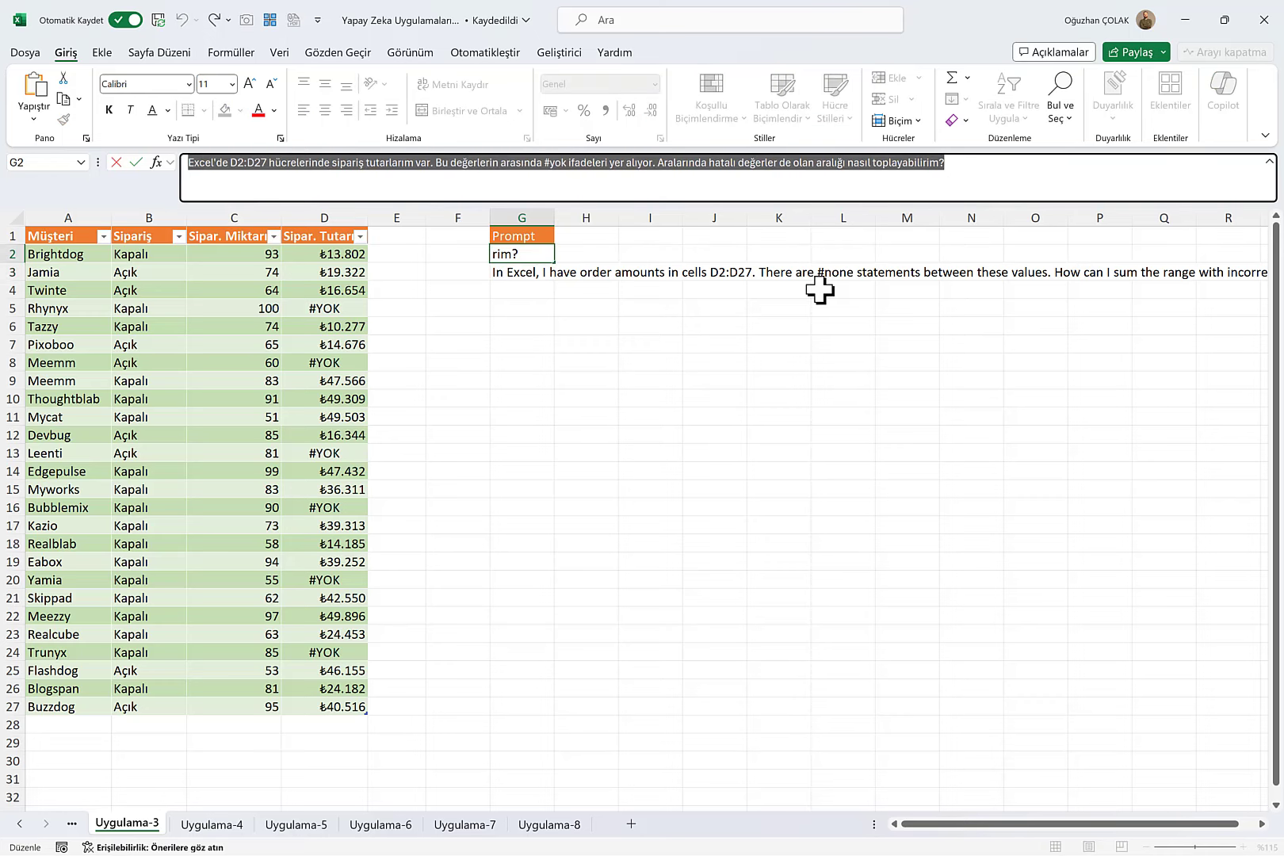
key(Escape)
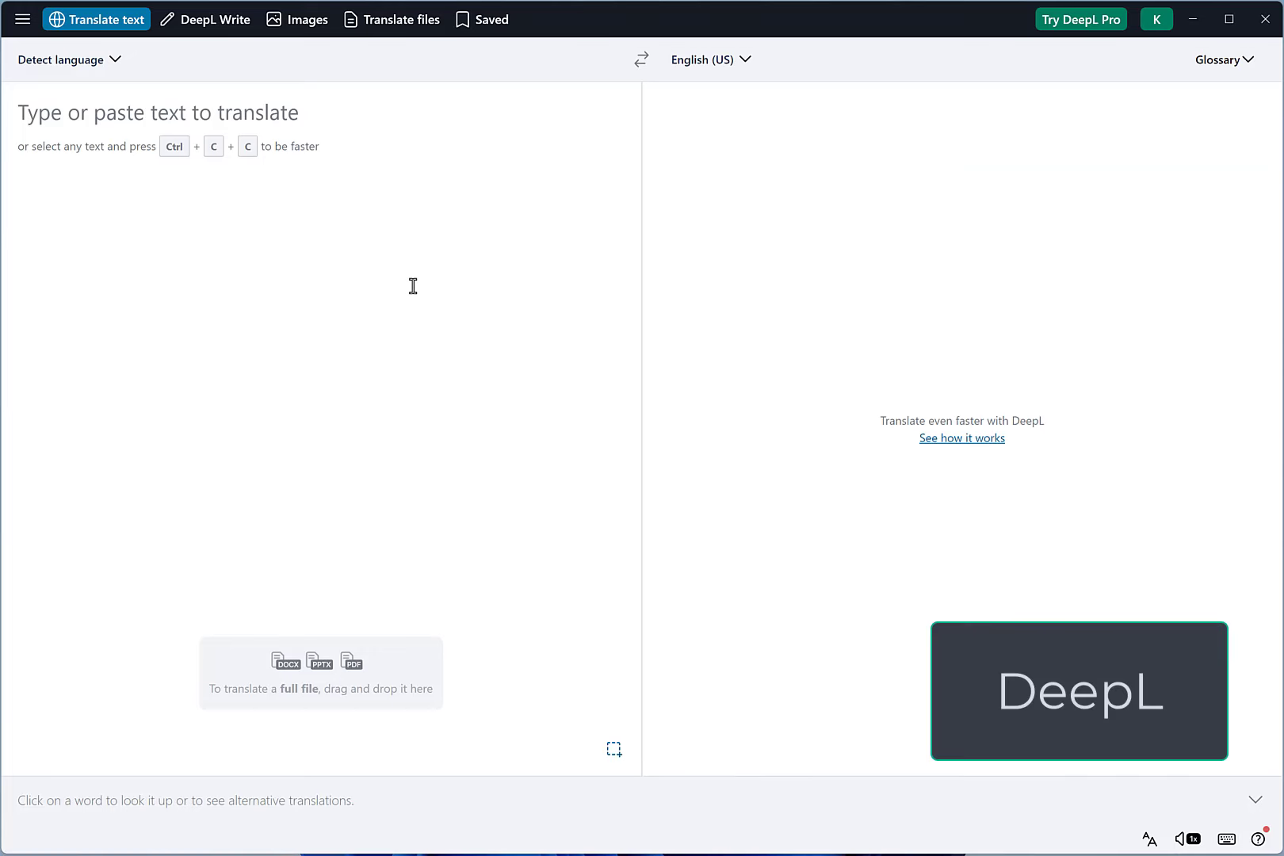
click(394, 264)
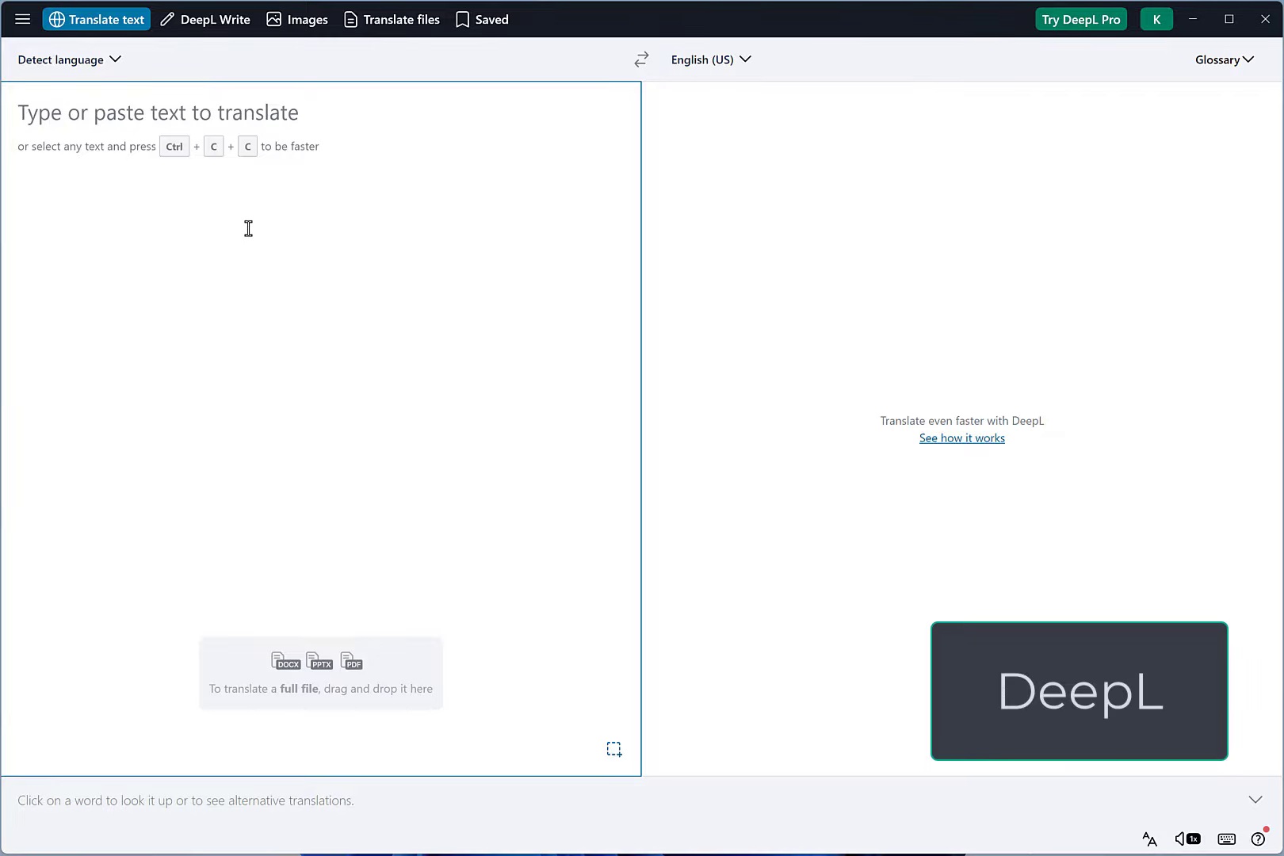
Translate the pasted Turkish question into English in DeepL, then return to Excel's G3 prompt.
key(ctrl+v)
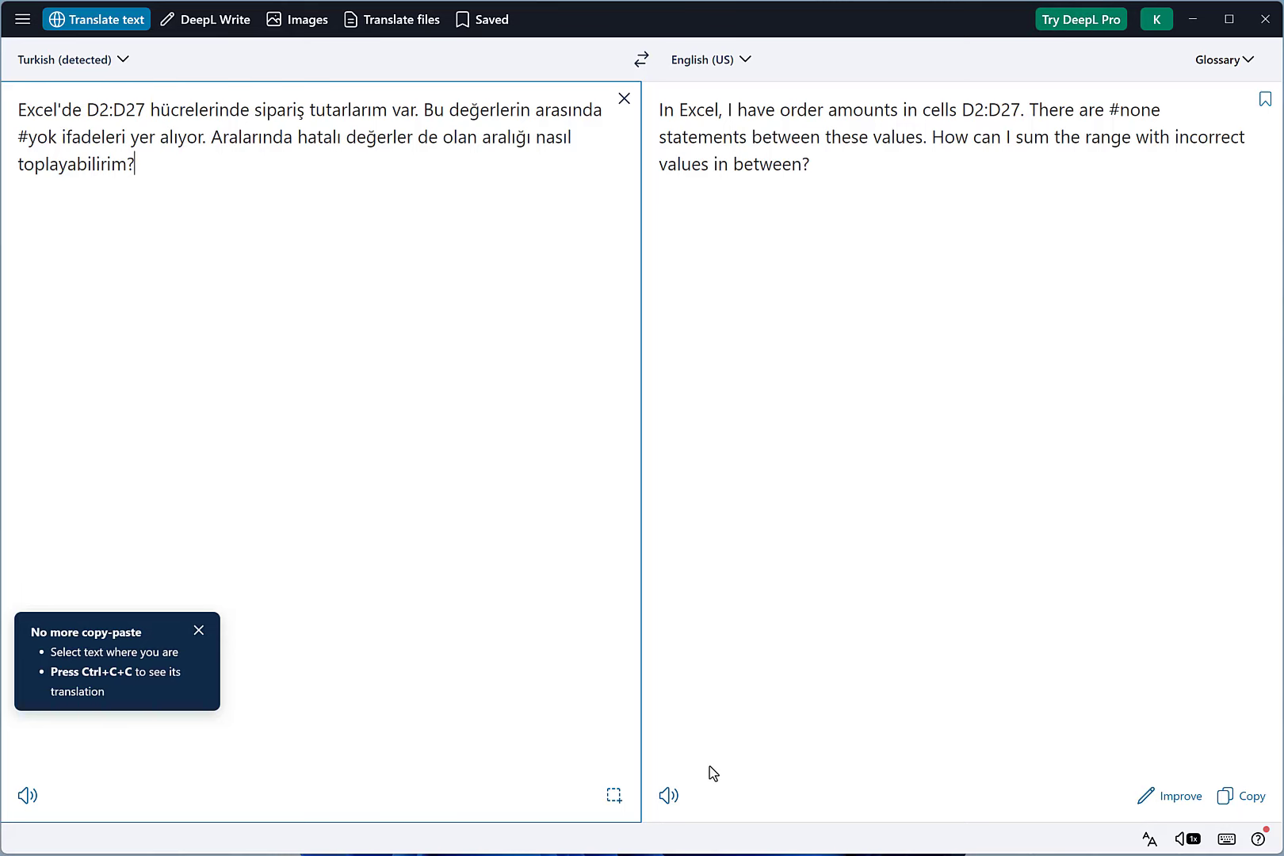
key(alt+Tab)
click(523, 276)
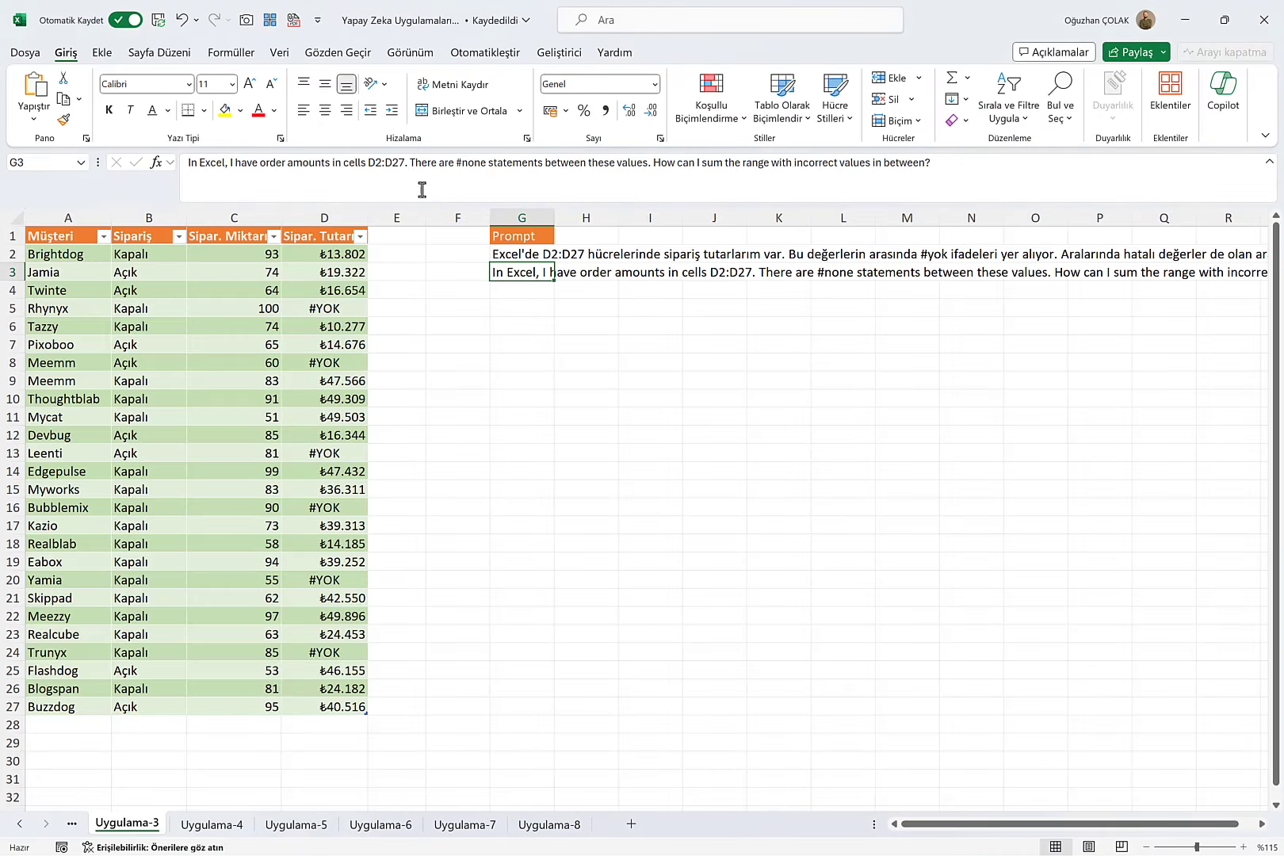
Ask Copilot in English how to sum the D2:D27 order amounts despite the #YOK errors.
drag(193, 162, 915, 180)
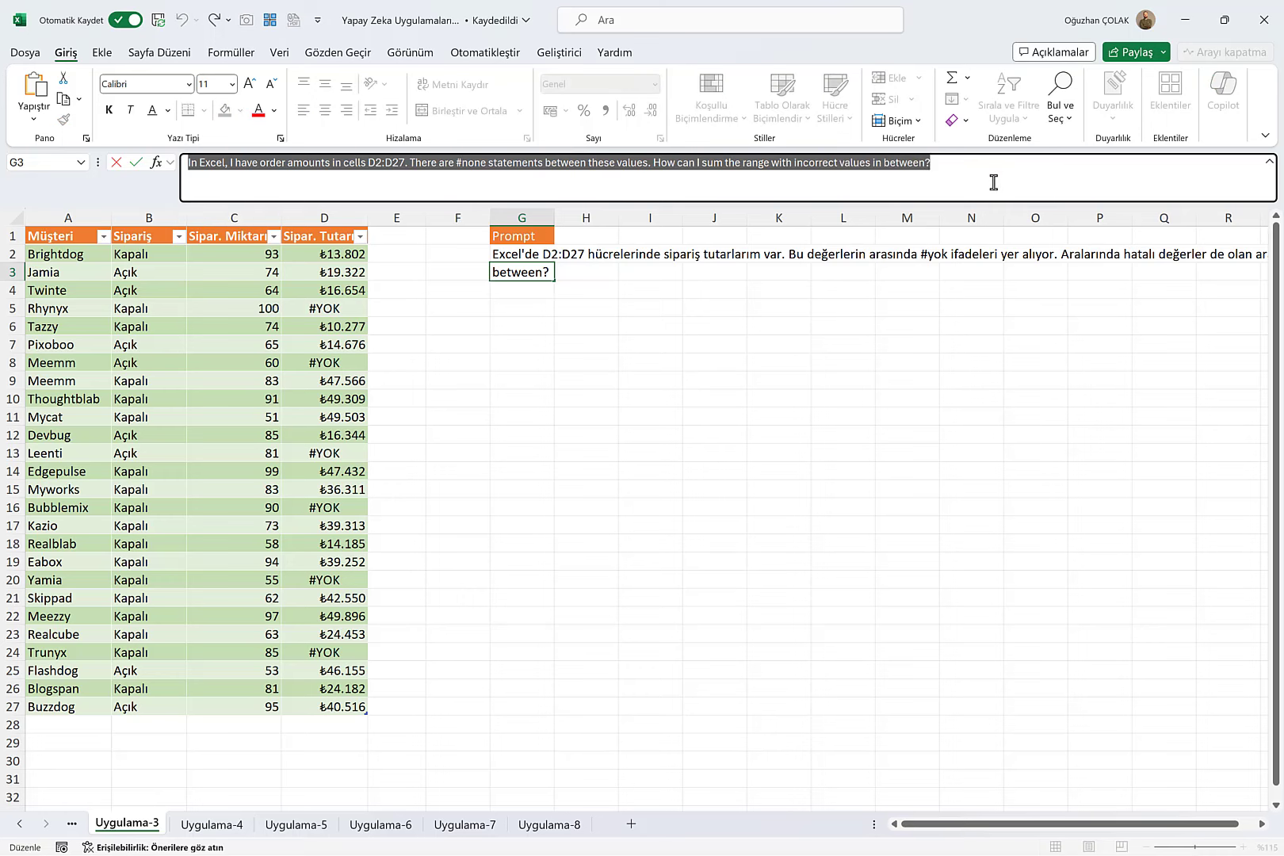
click(622, 324)
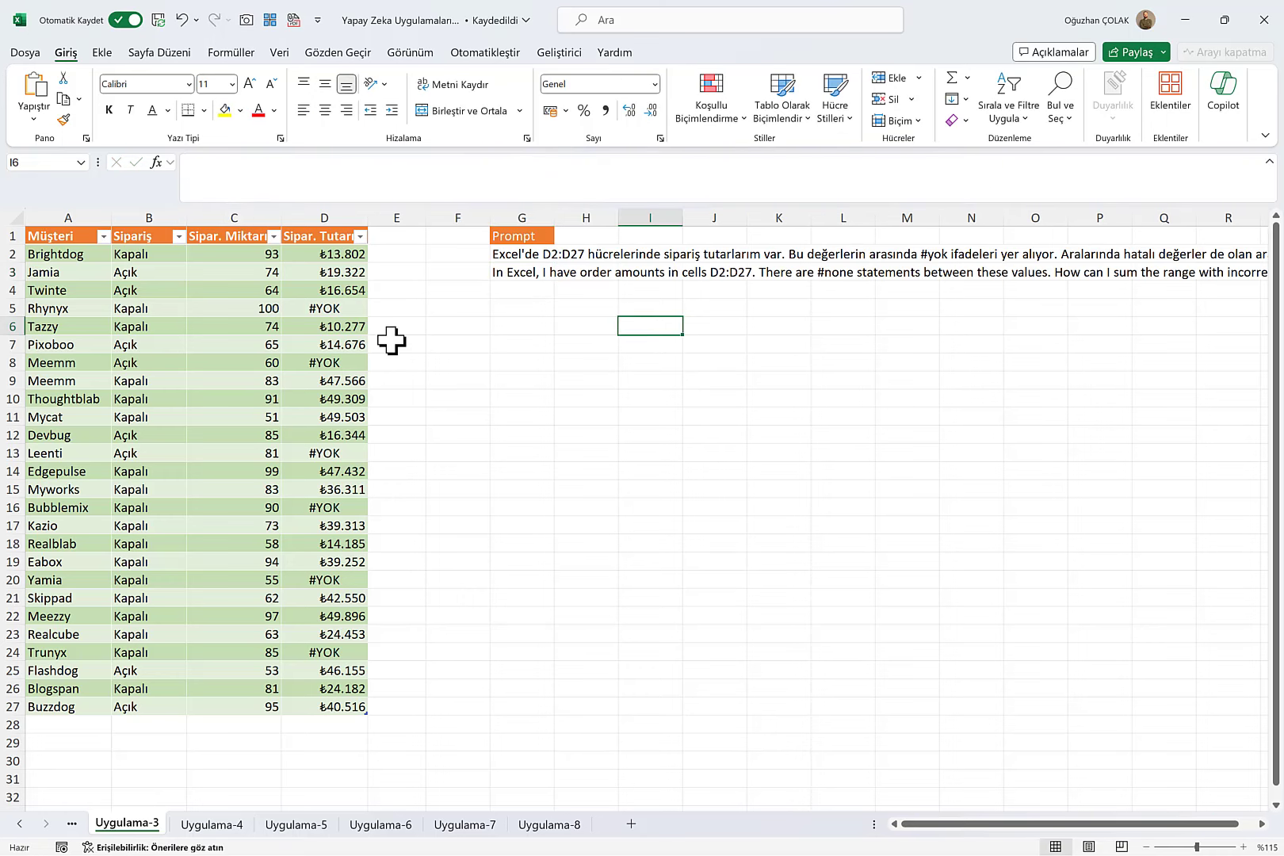
click(258, 362)
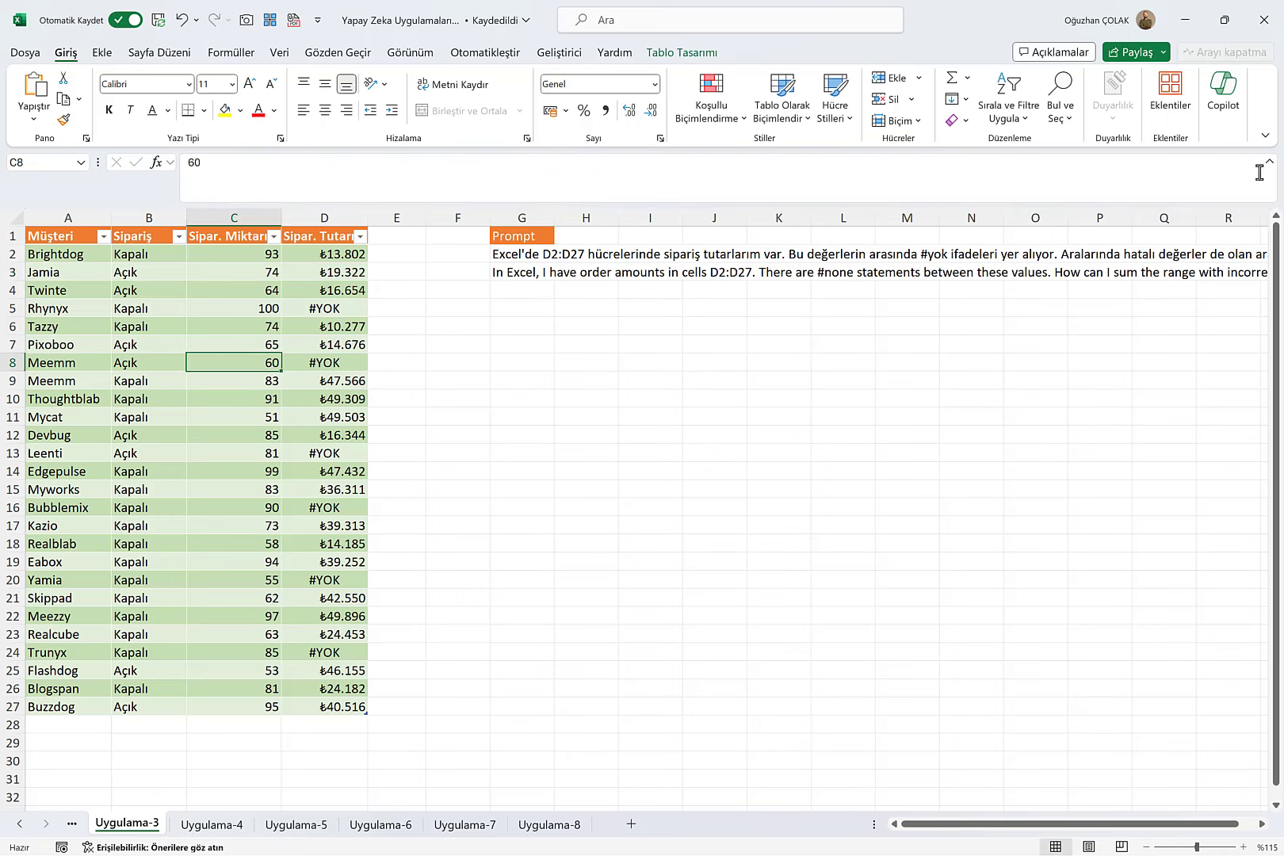
click(1225, 91)
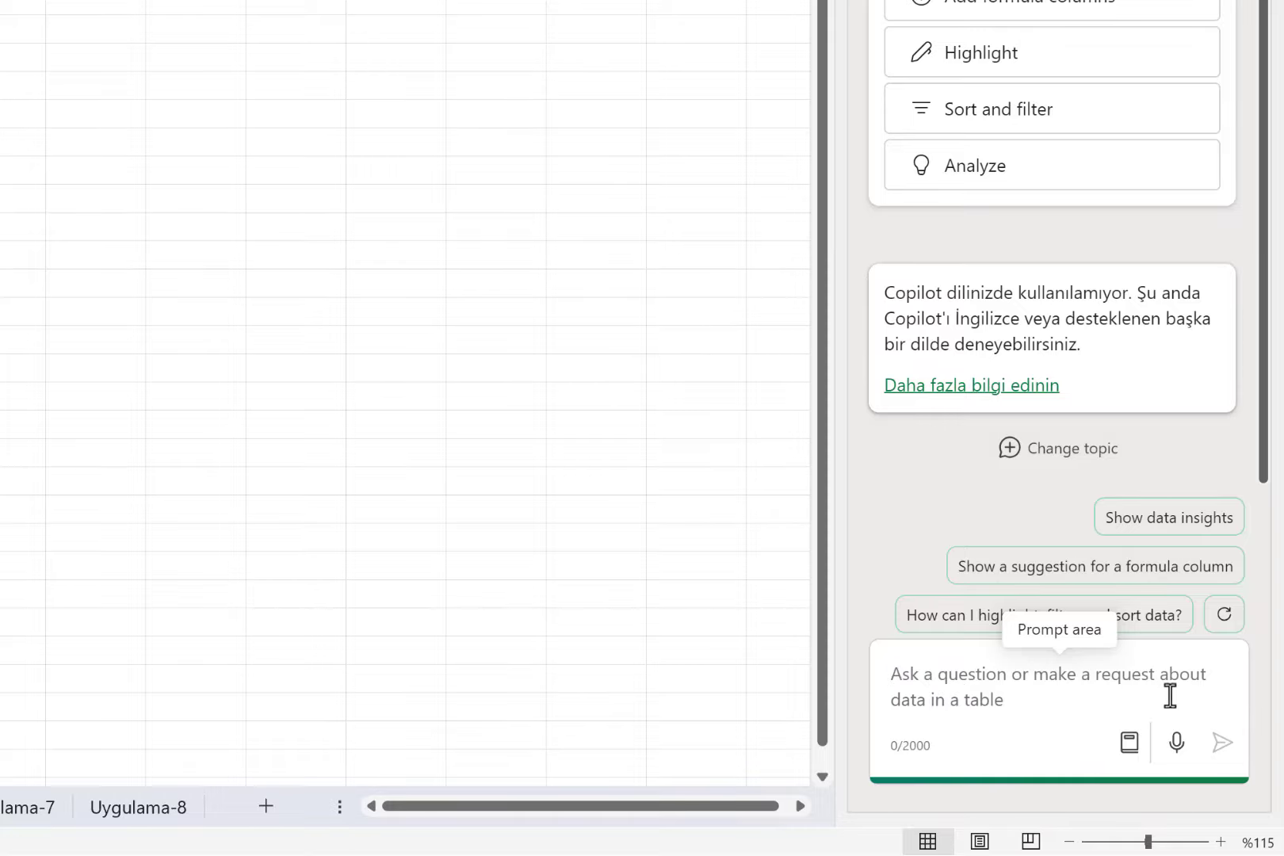
text(In Excel, I have order amounts in cells D2:D27. There are #none statements between these values. How can I sum the range with incorrect values in between?)
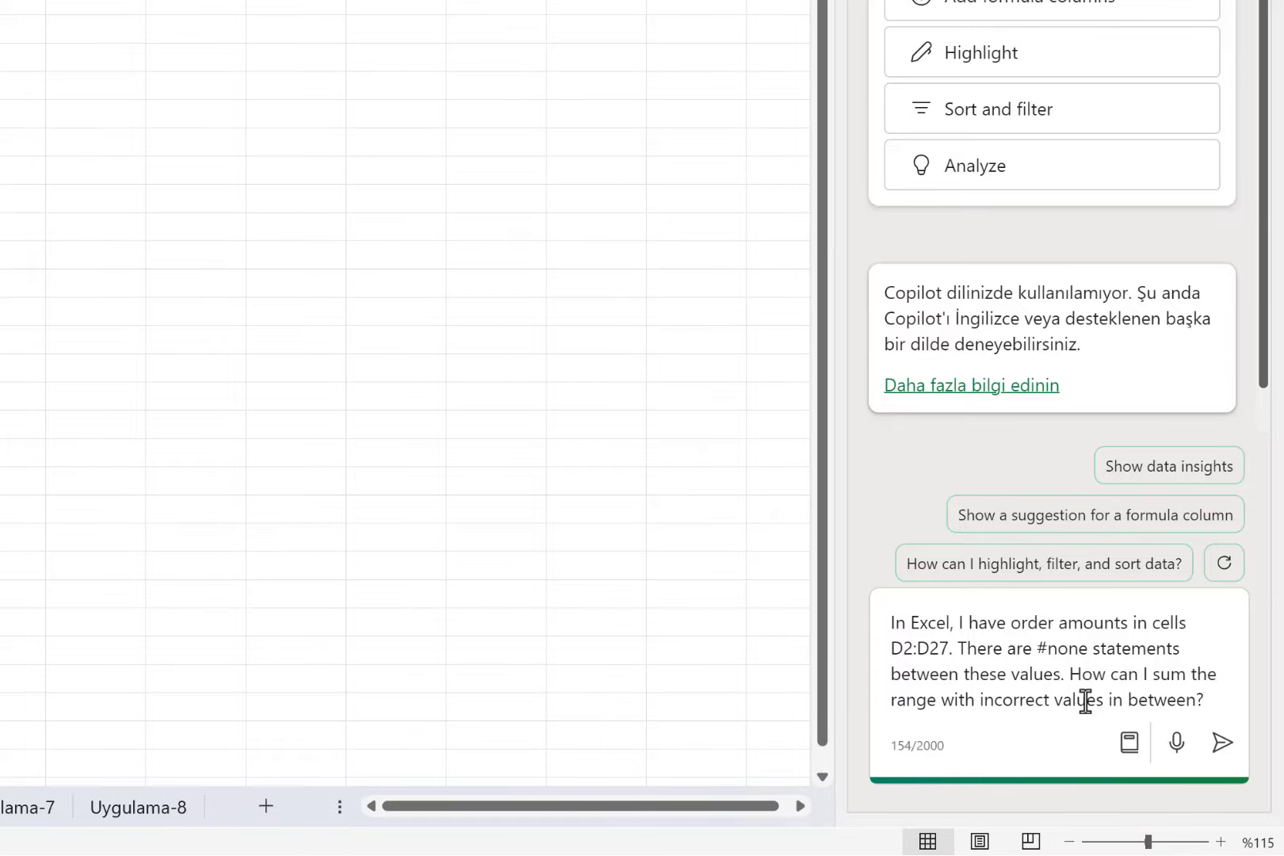
key(Return)
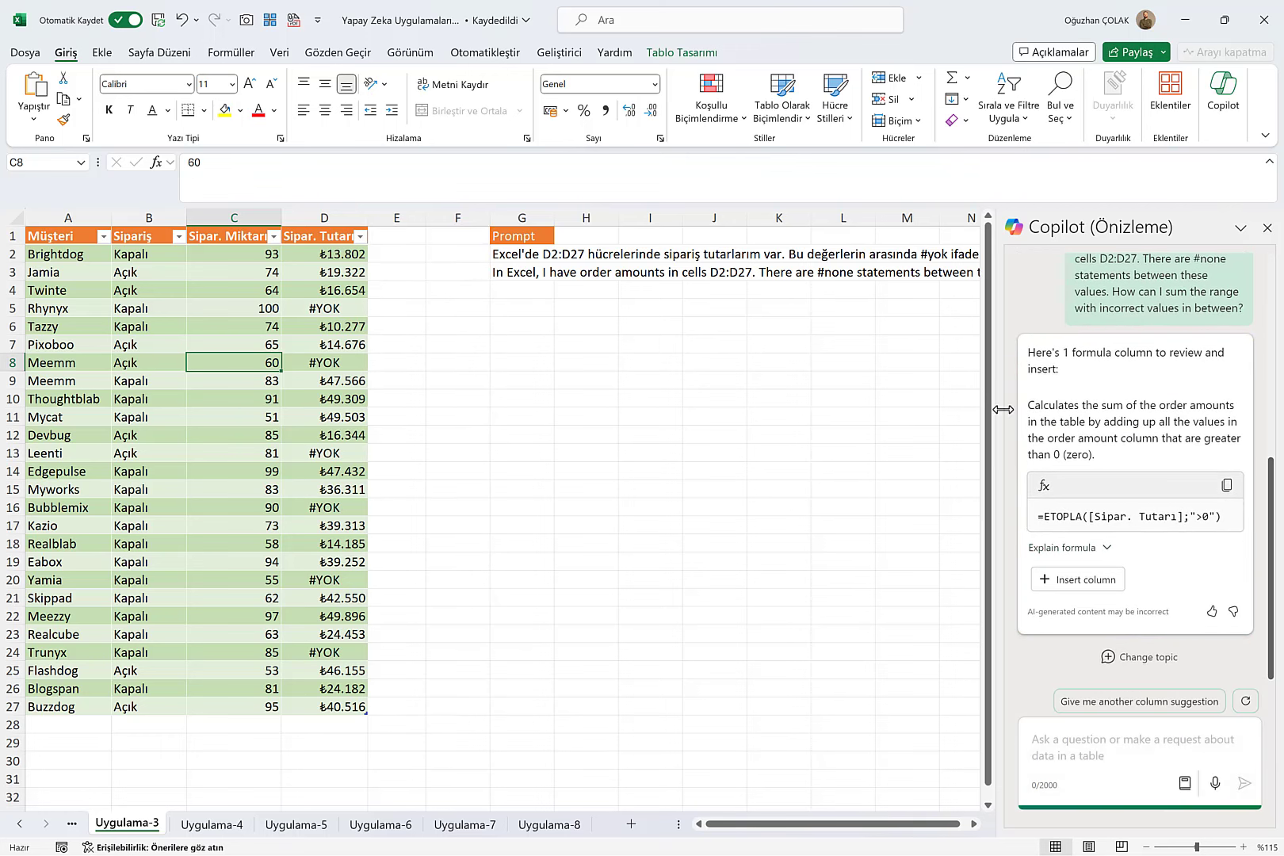
Insert Copilot's =ETOPLA([Sipar. Tutarı];">0") column and check its formula in E2.
click(1079, 579)
click(439, 253)
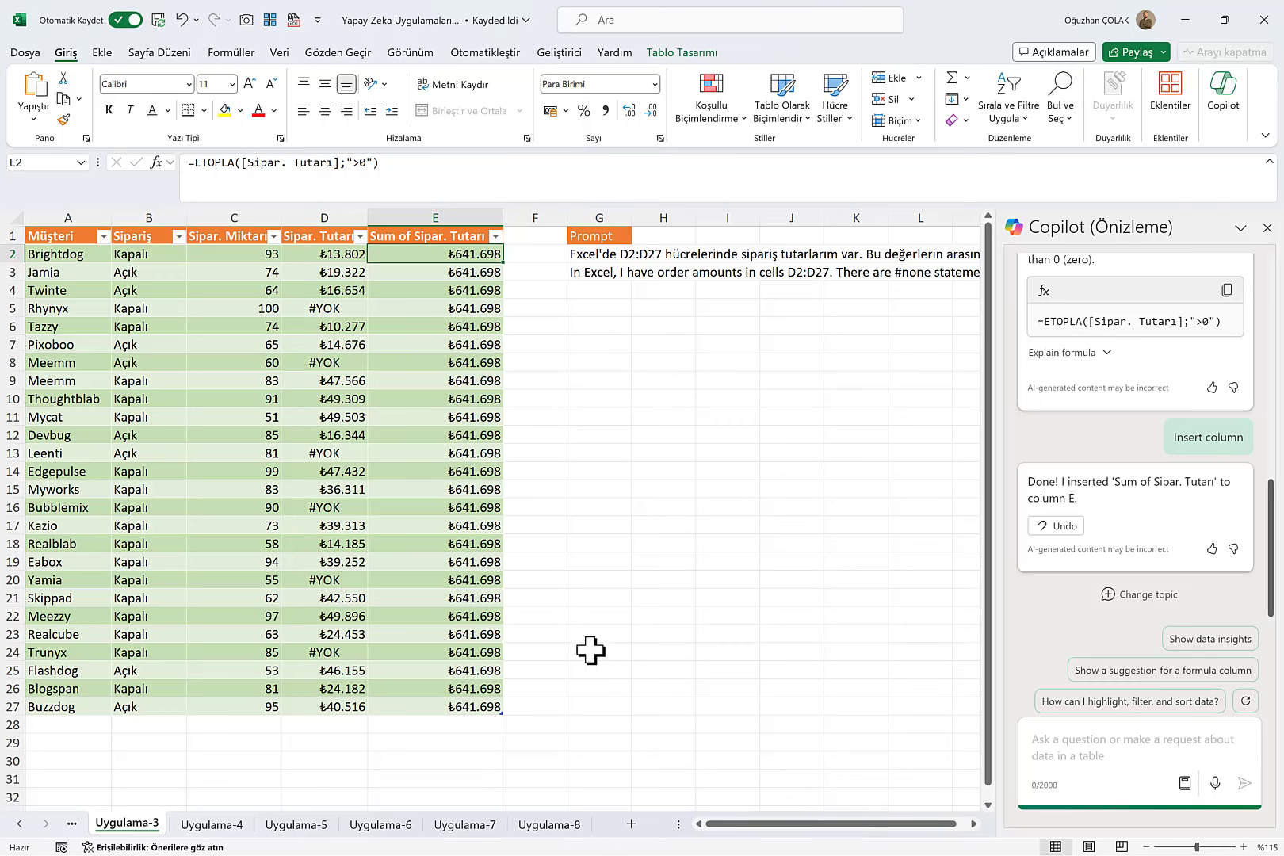
On sheet Uygulama-5, copy the English pivot-table prompt from G3 and select inside the order table.
click(315, 828)
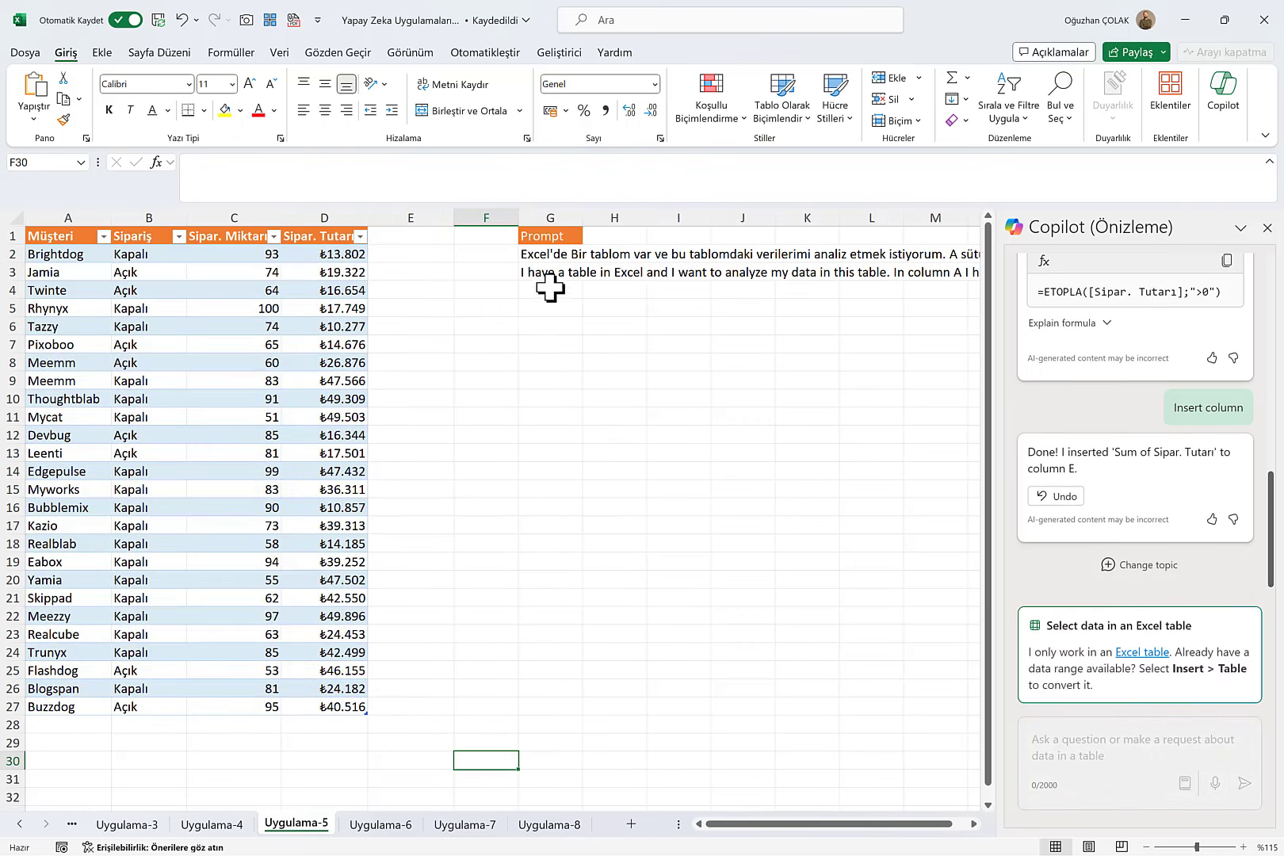
click(552, 252)
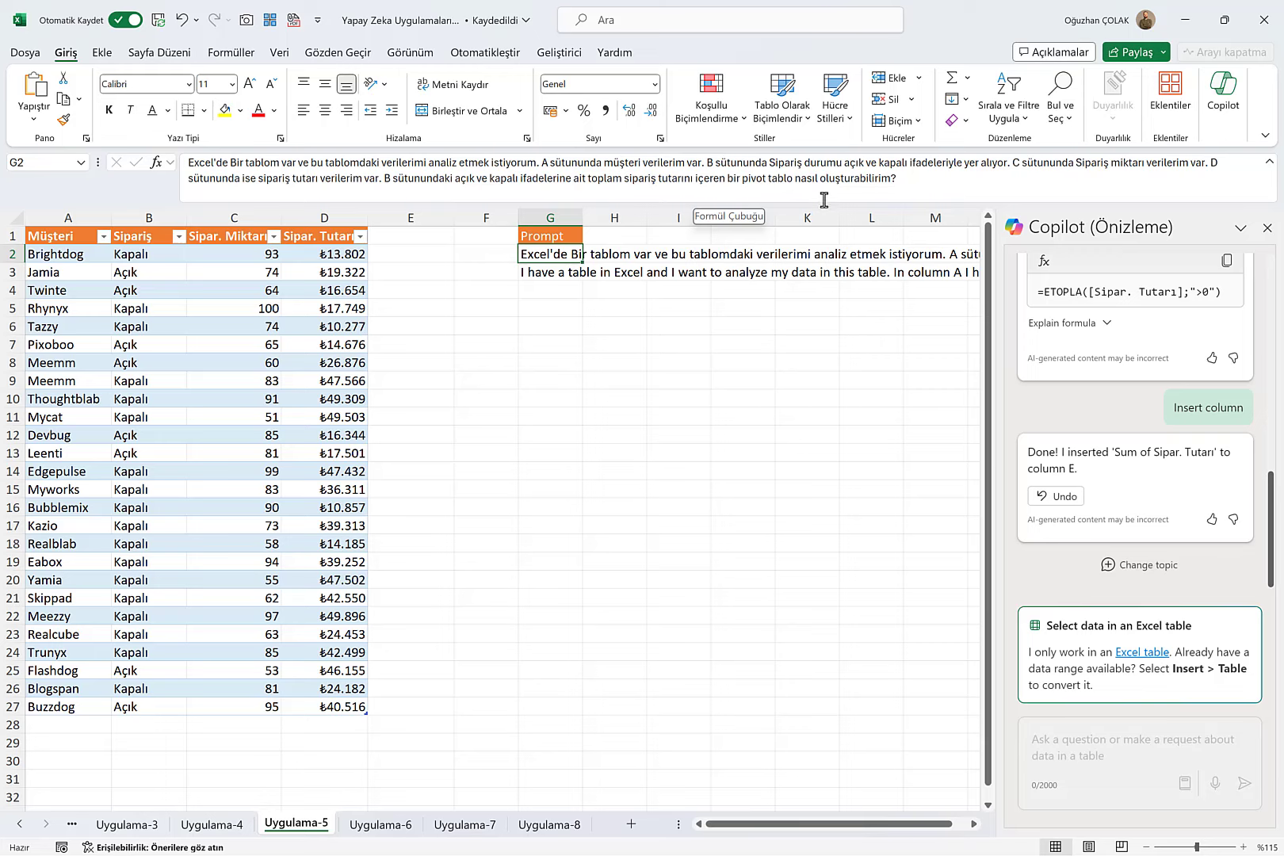
click(547, 270)
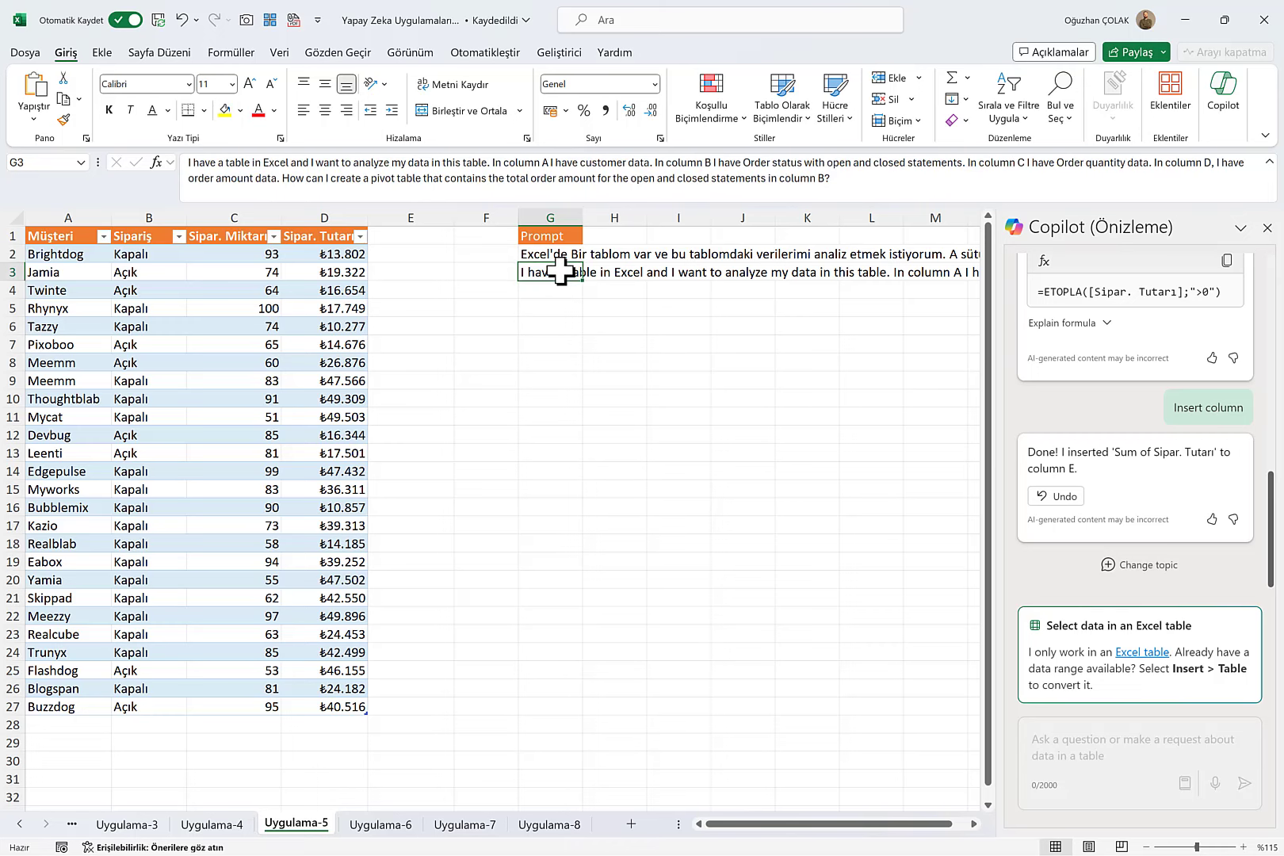
drag(186, 161, 878, 190)
key(ctrl+c)
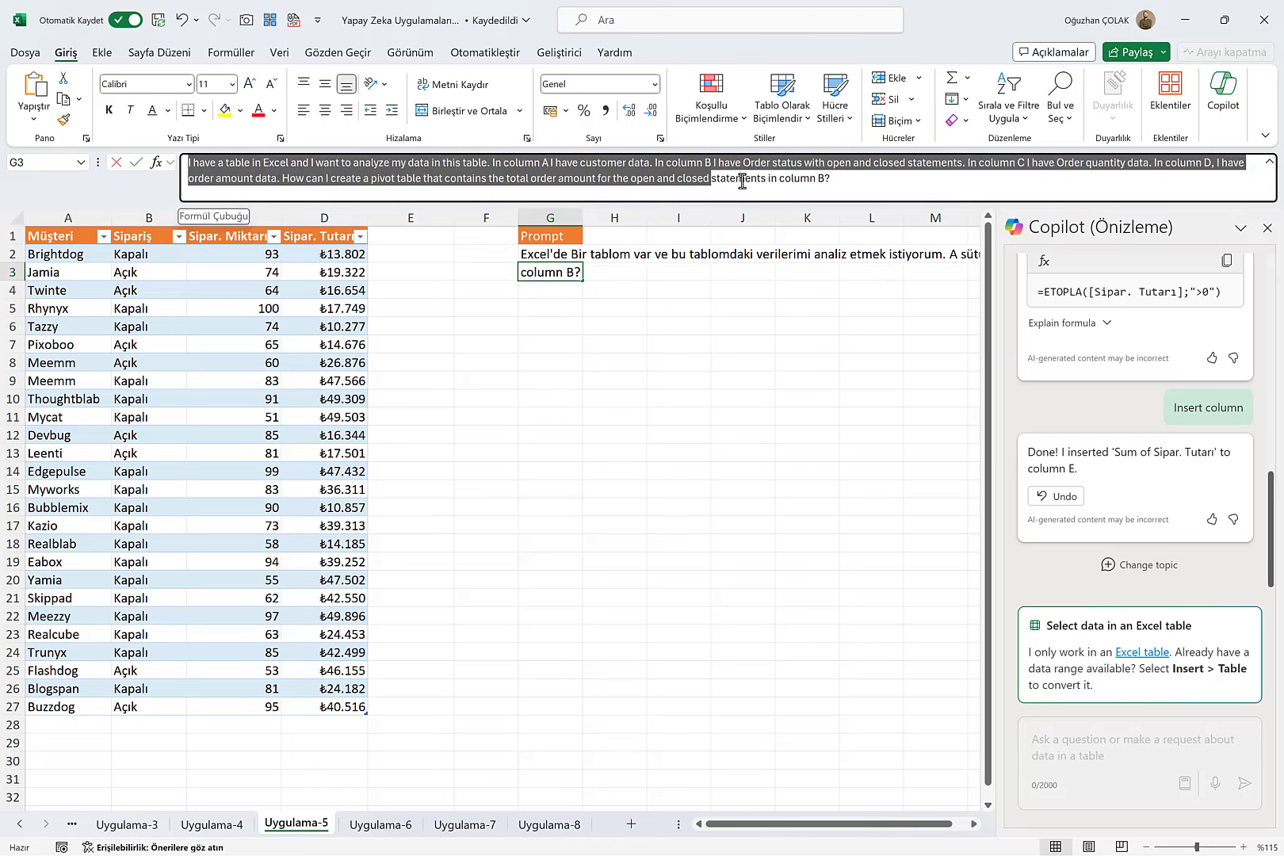
click(728, 342)
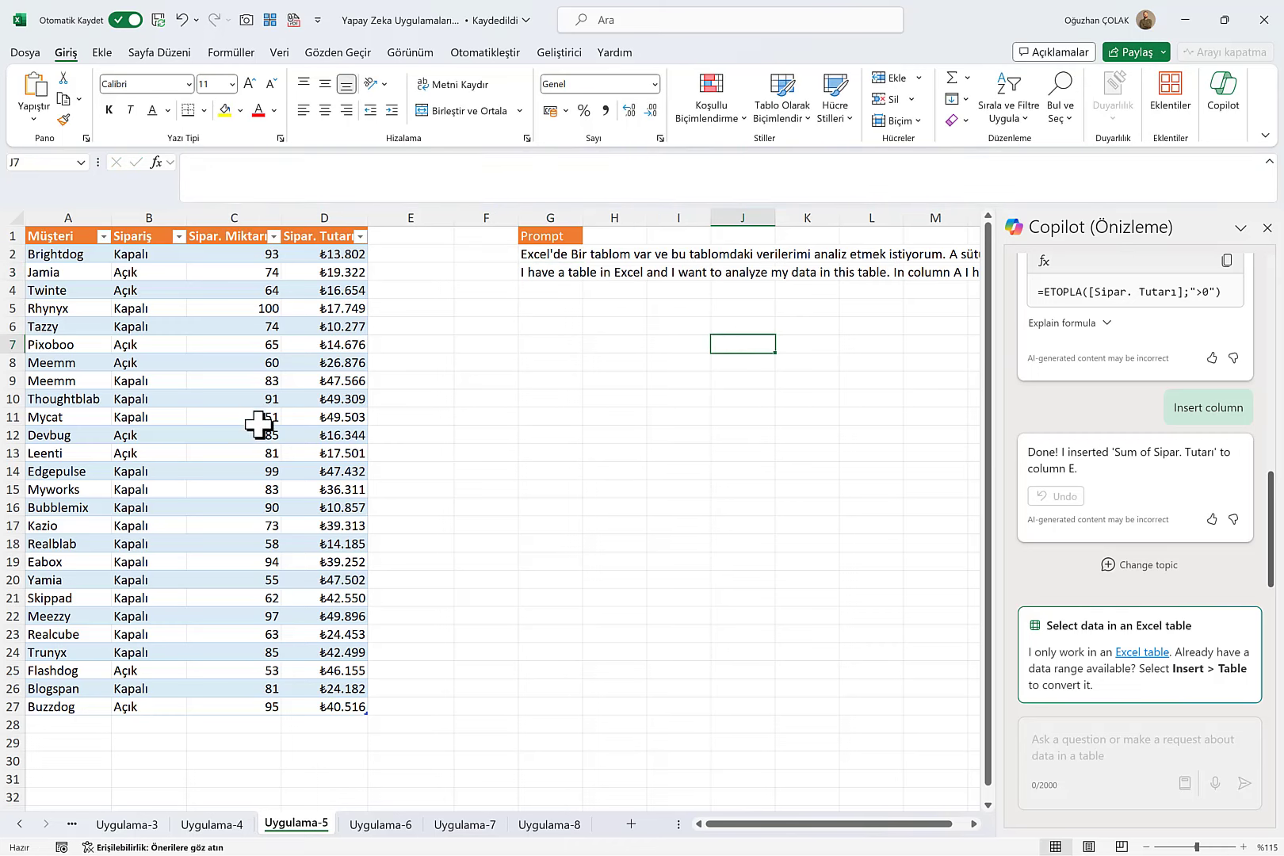
click(282, 398)
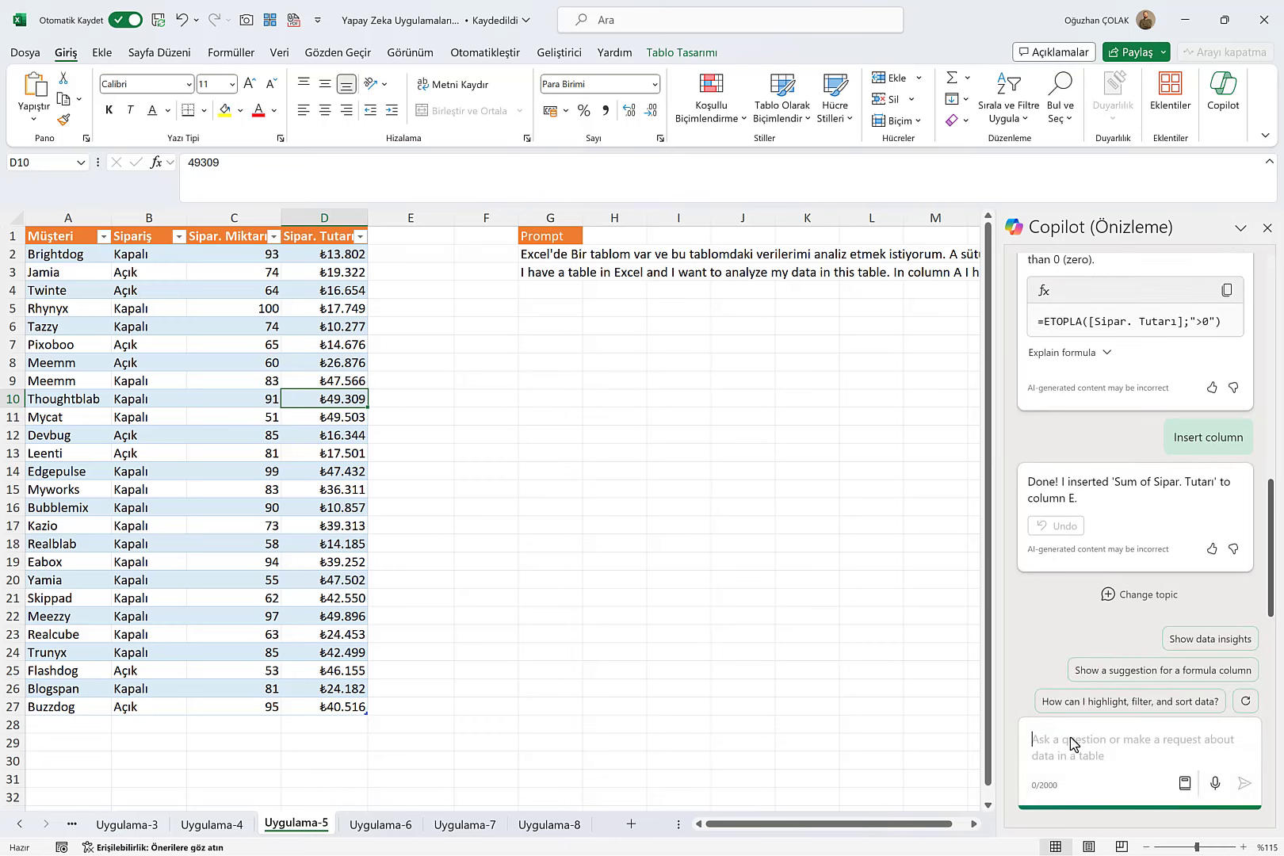
Send the pivot-table question to Copilot and review its Kapalı/Açık totals preview (₺804.682 overall).
key(ctrl+v)
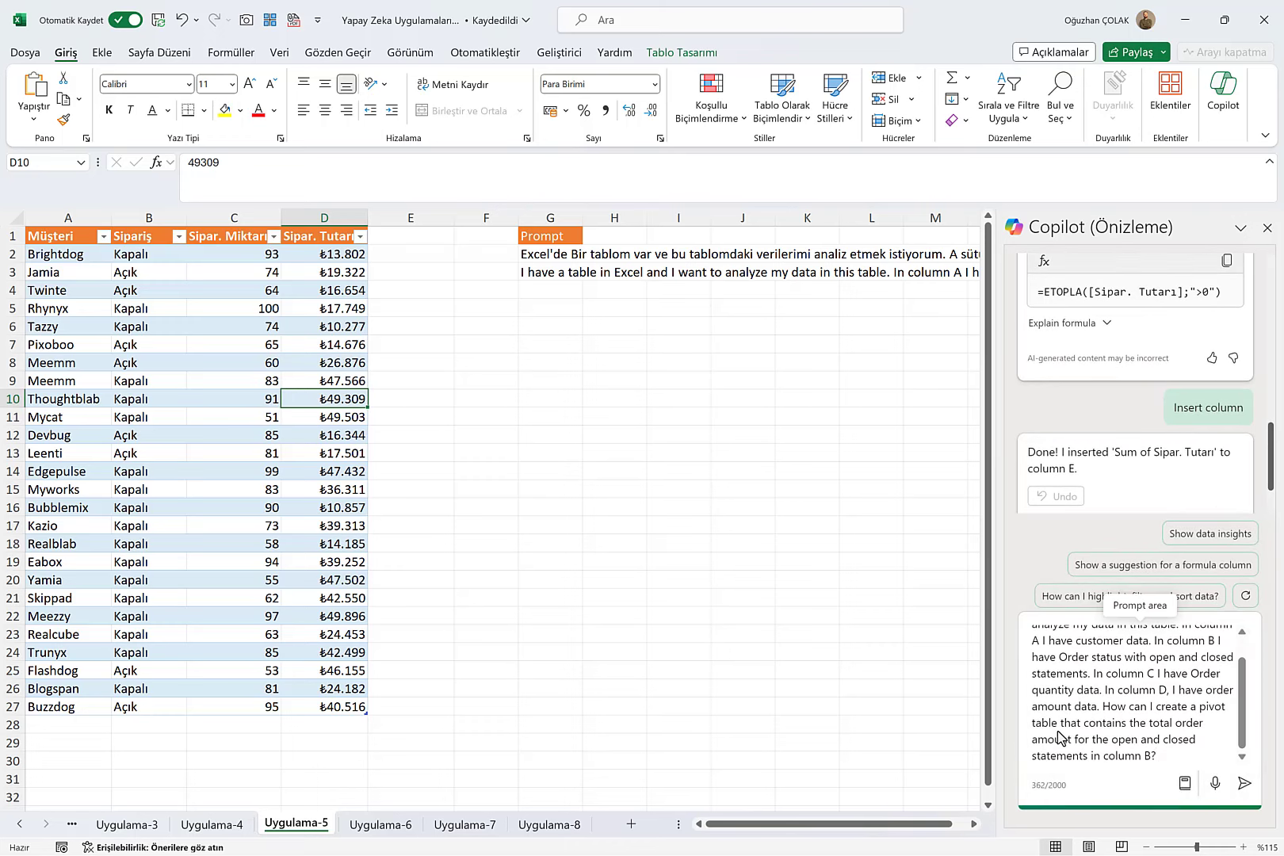
key(Return)
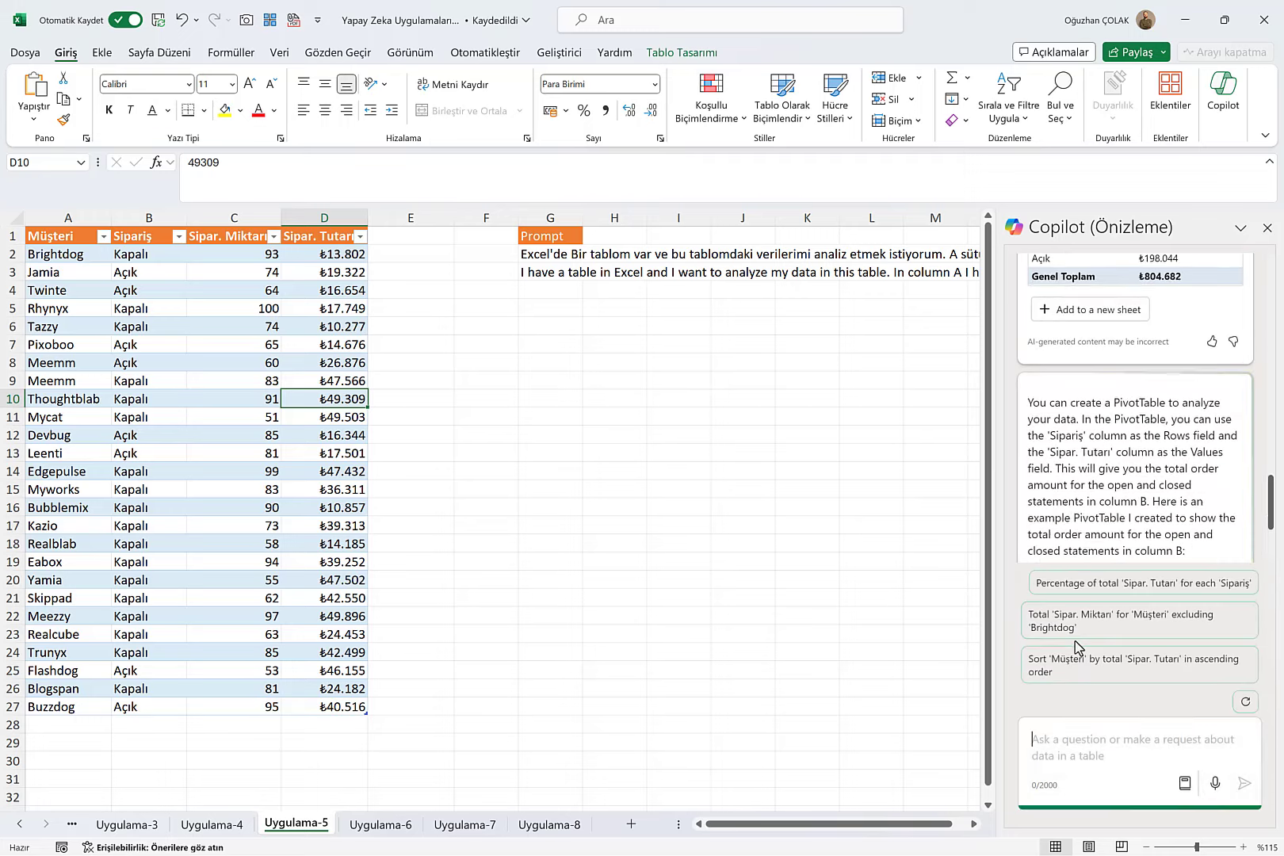
scroll(1094, 461, up, 3)
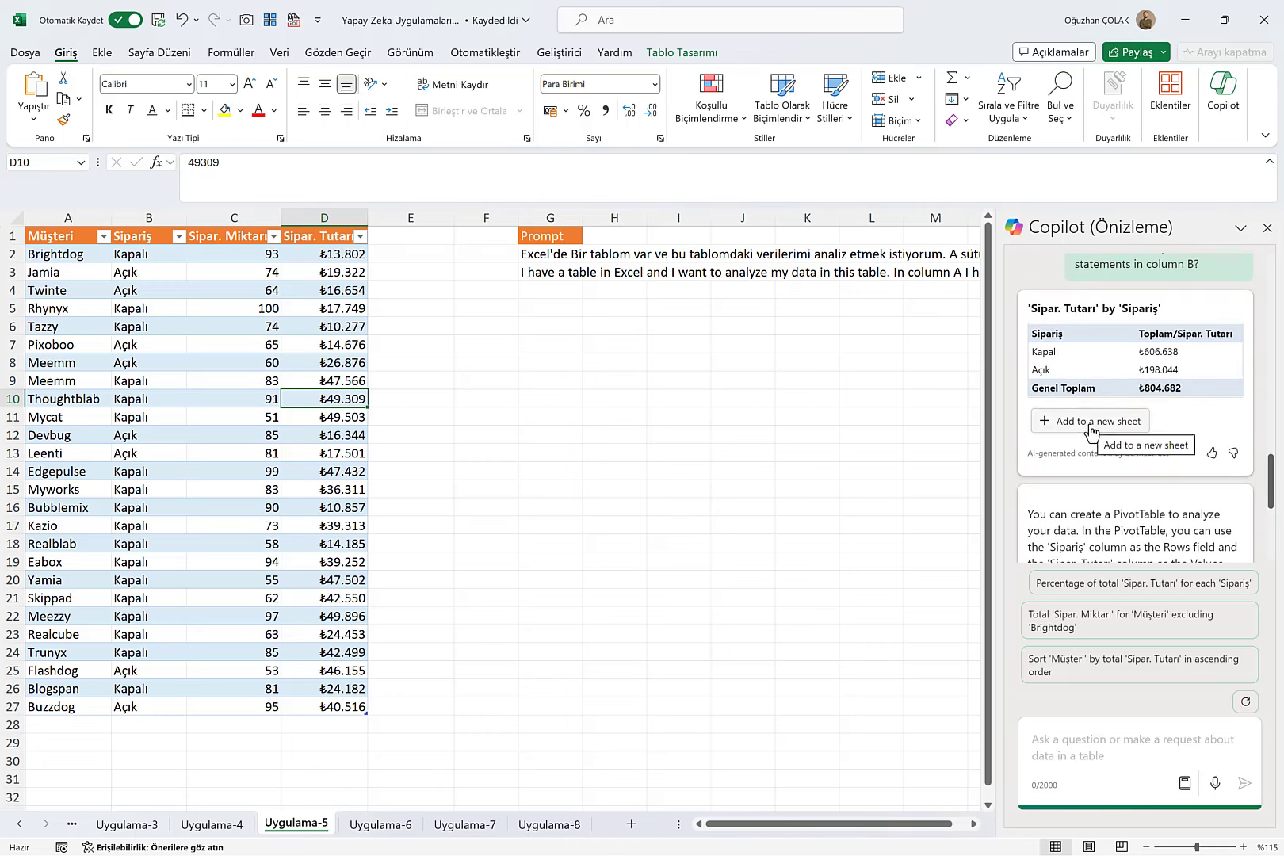
Place Copilot's pivot of order totals by Sipariş status on new sheet Sayfa4, then return to Uygulama-5.
click(1090, 428)
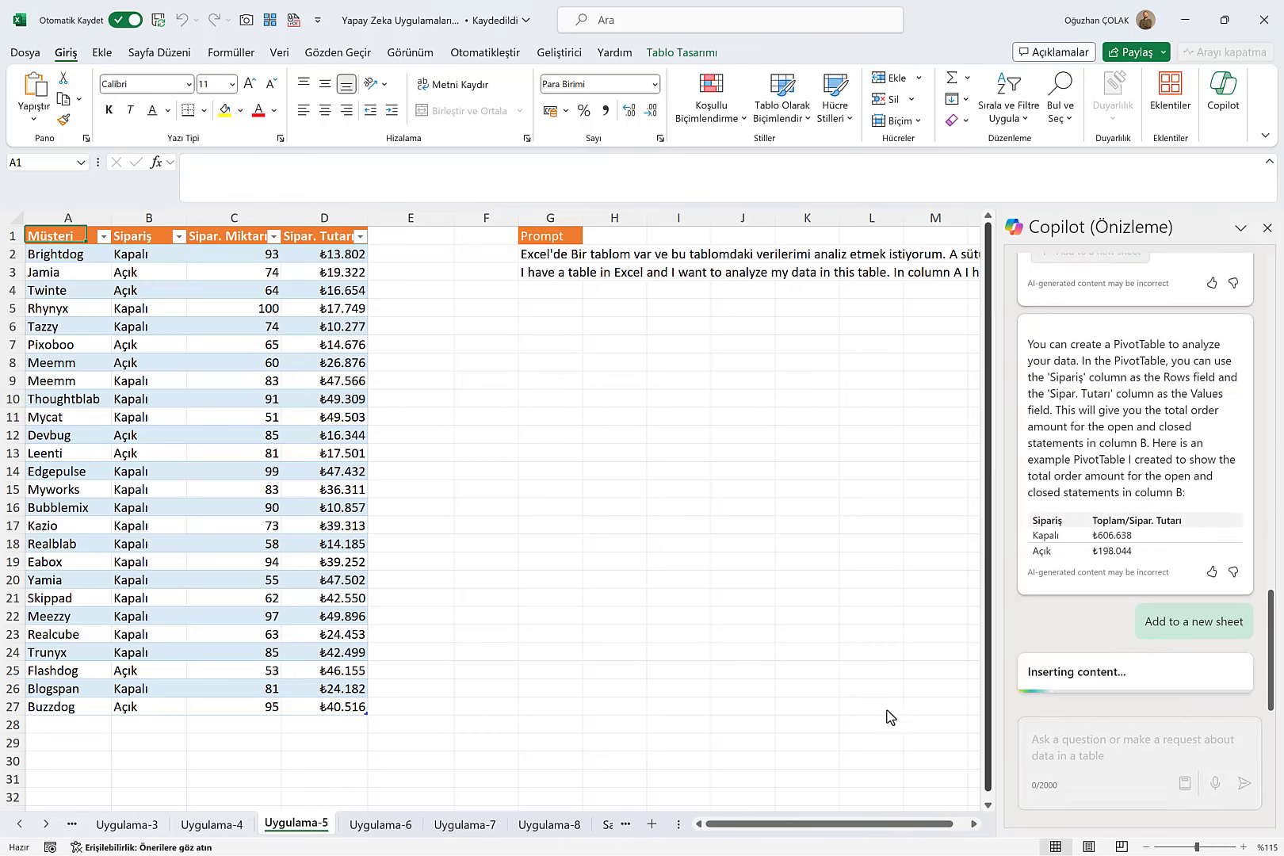
click(238, 310)
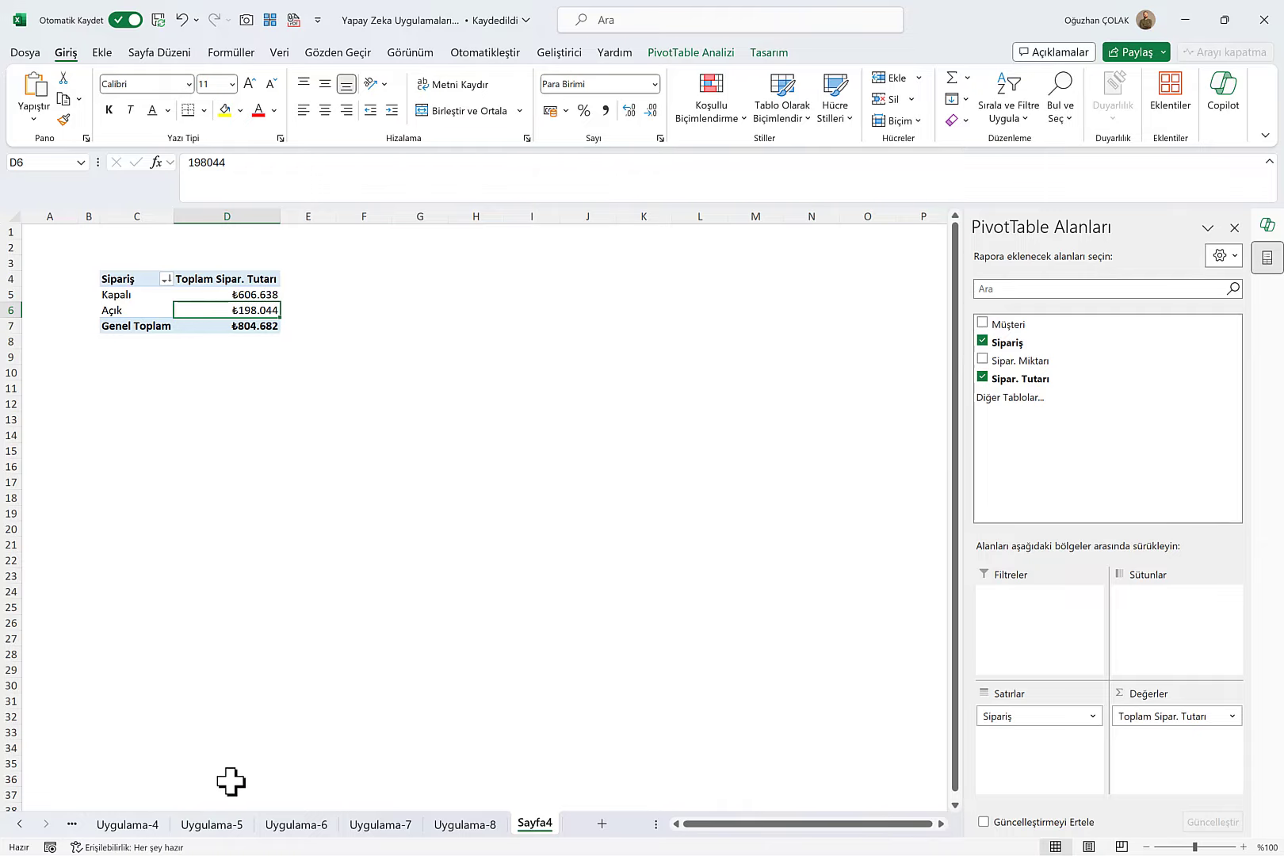
click(228, 828)
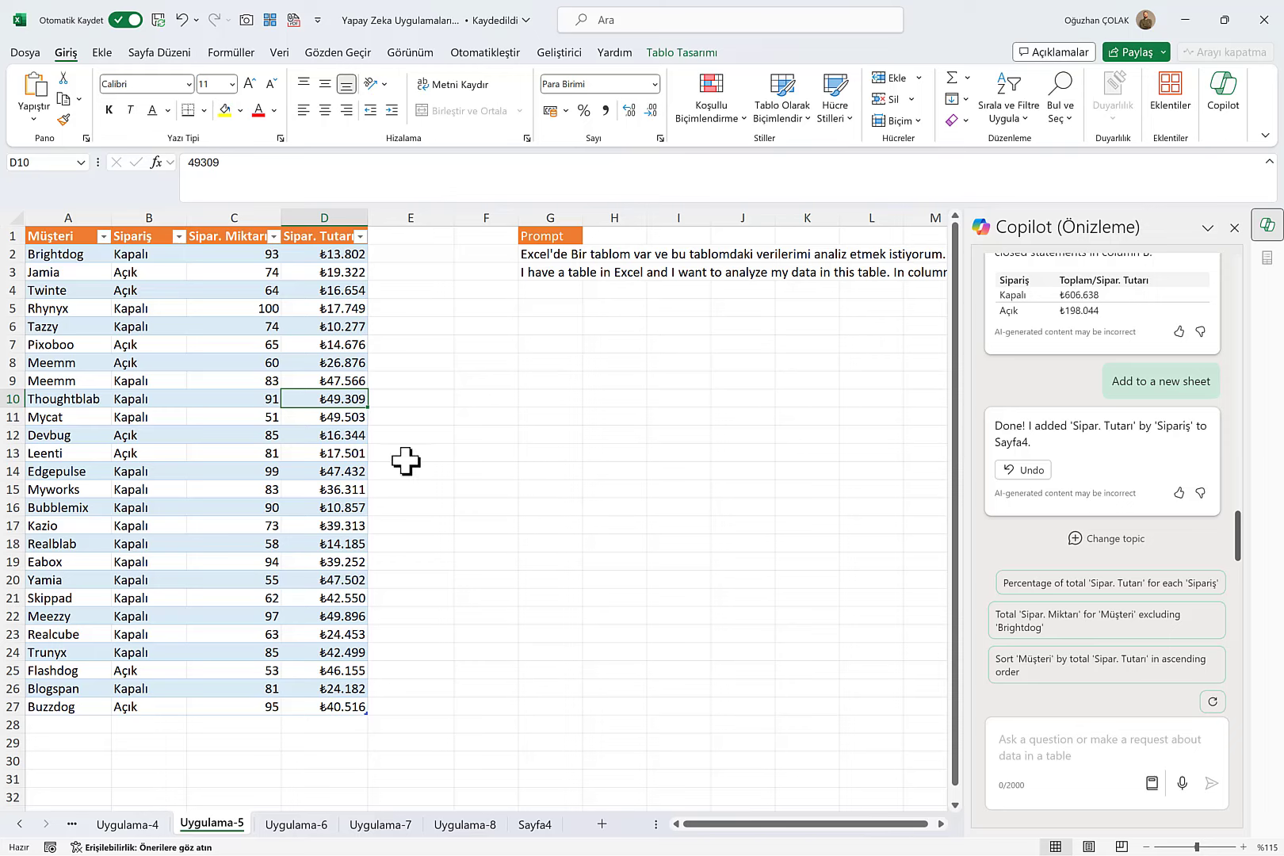
On Uygulama-6, copy the English commission prompt from cell G3.
click(316, 828)
click(336, 325)
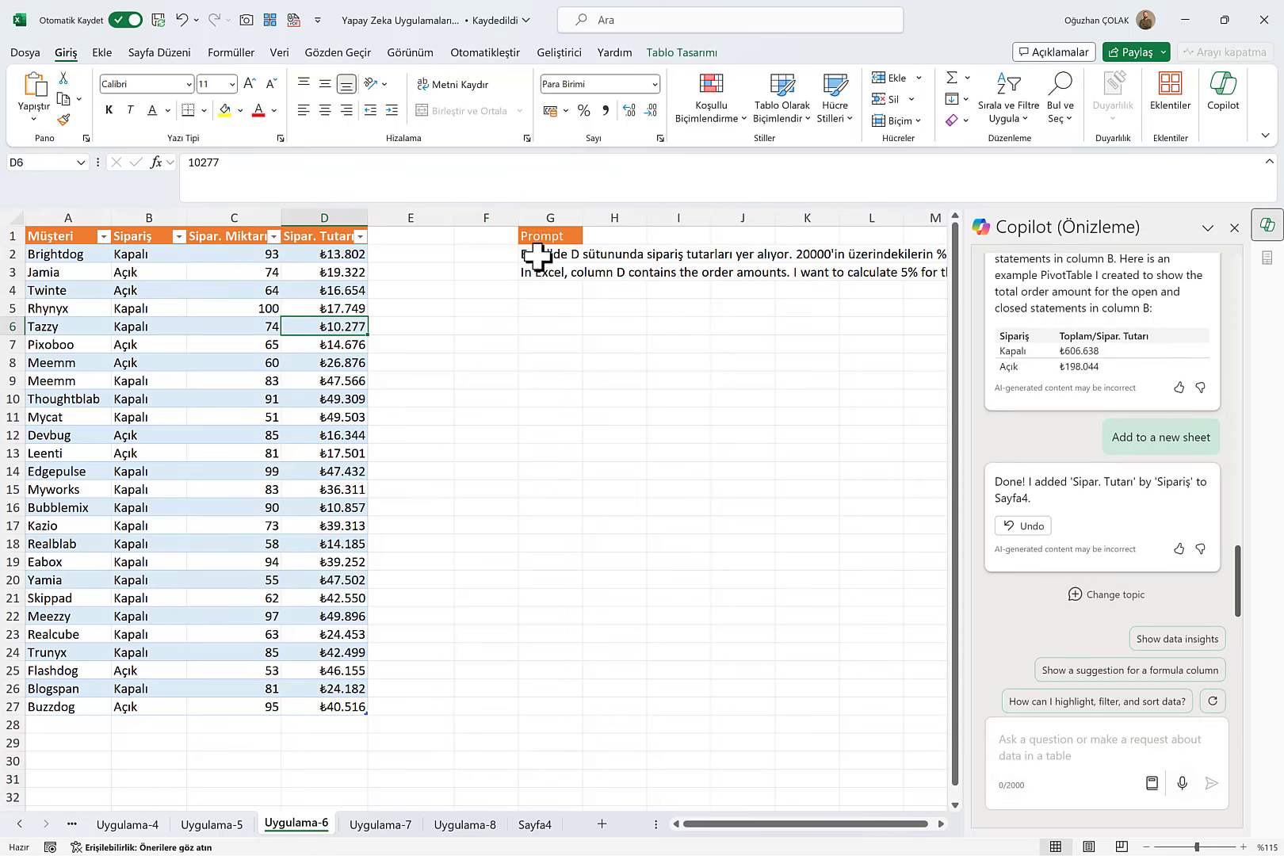
click(537, 255)
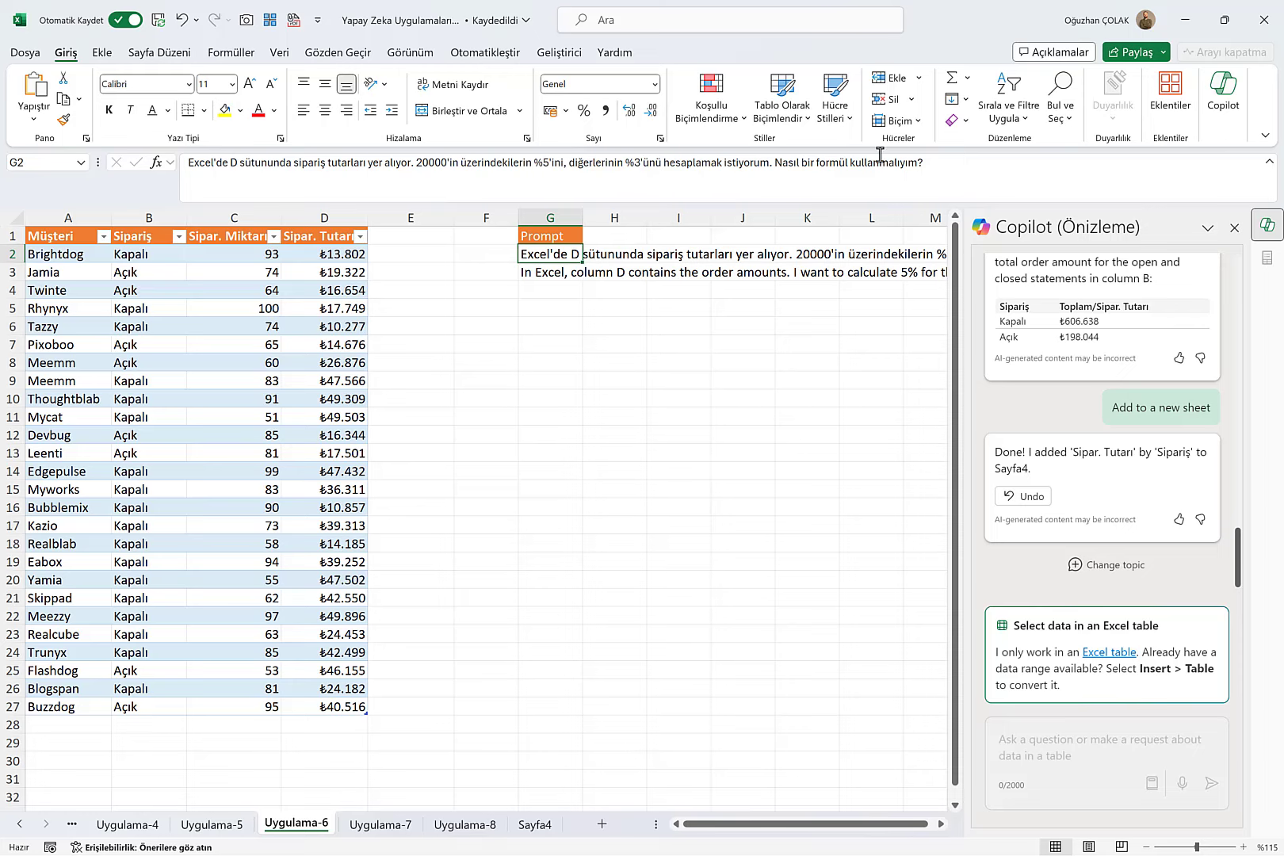
click(559, 274)
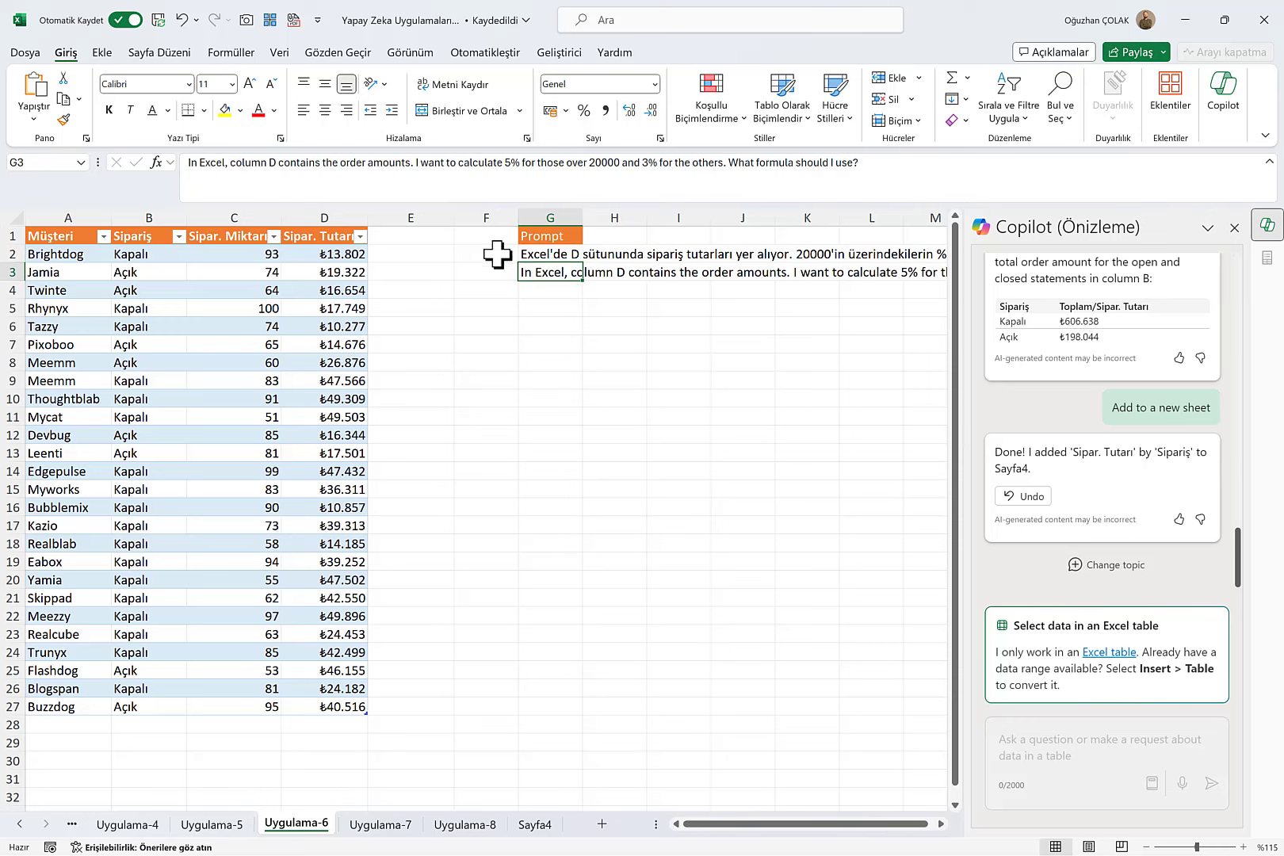
drag(195, 175, 1032, 182)
key(ctrl+c)
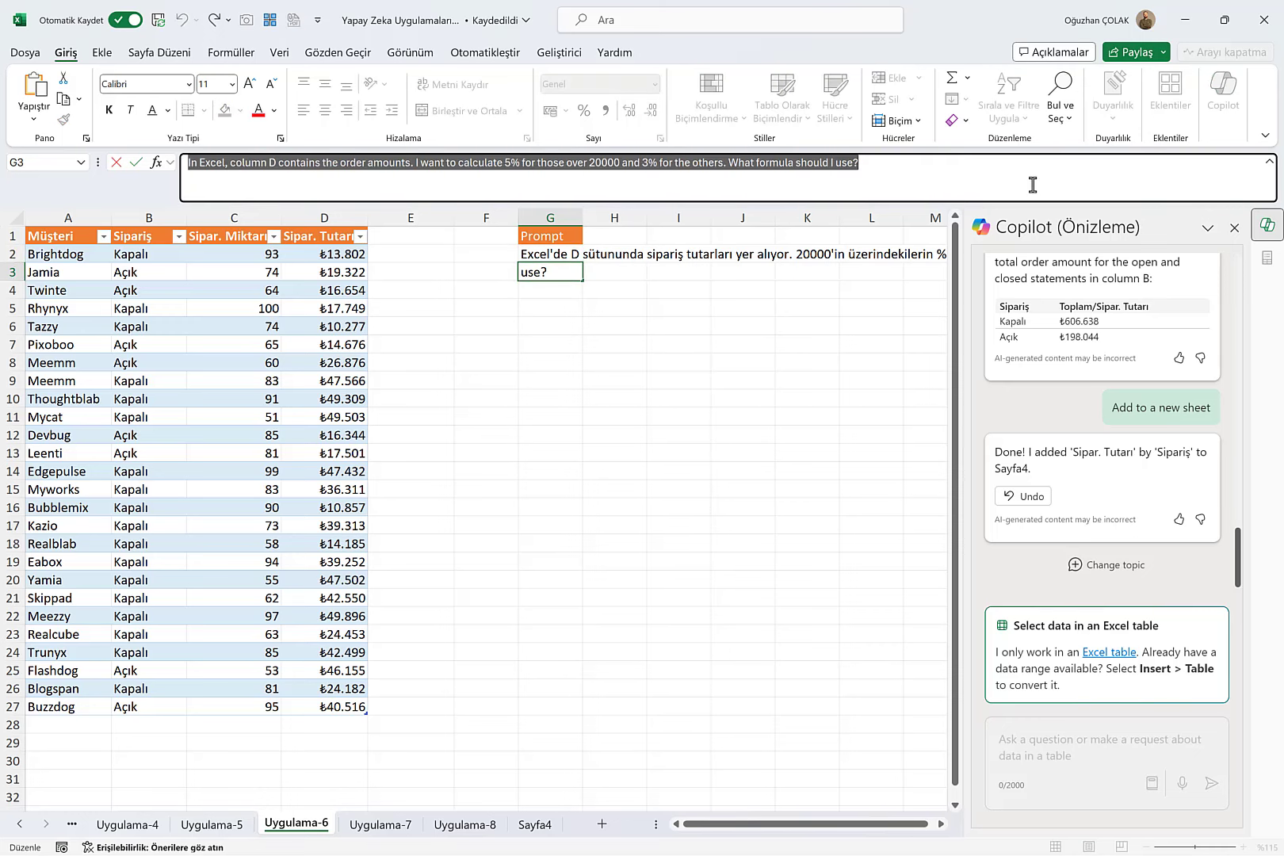
click(274, 398)
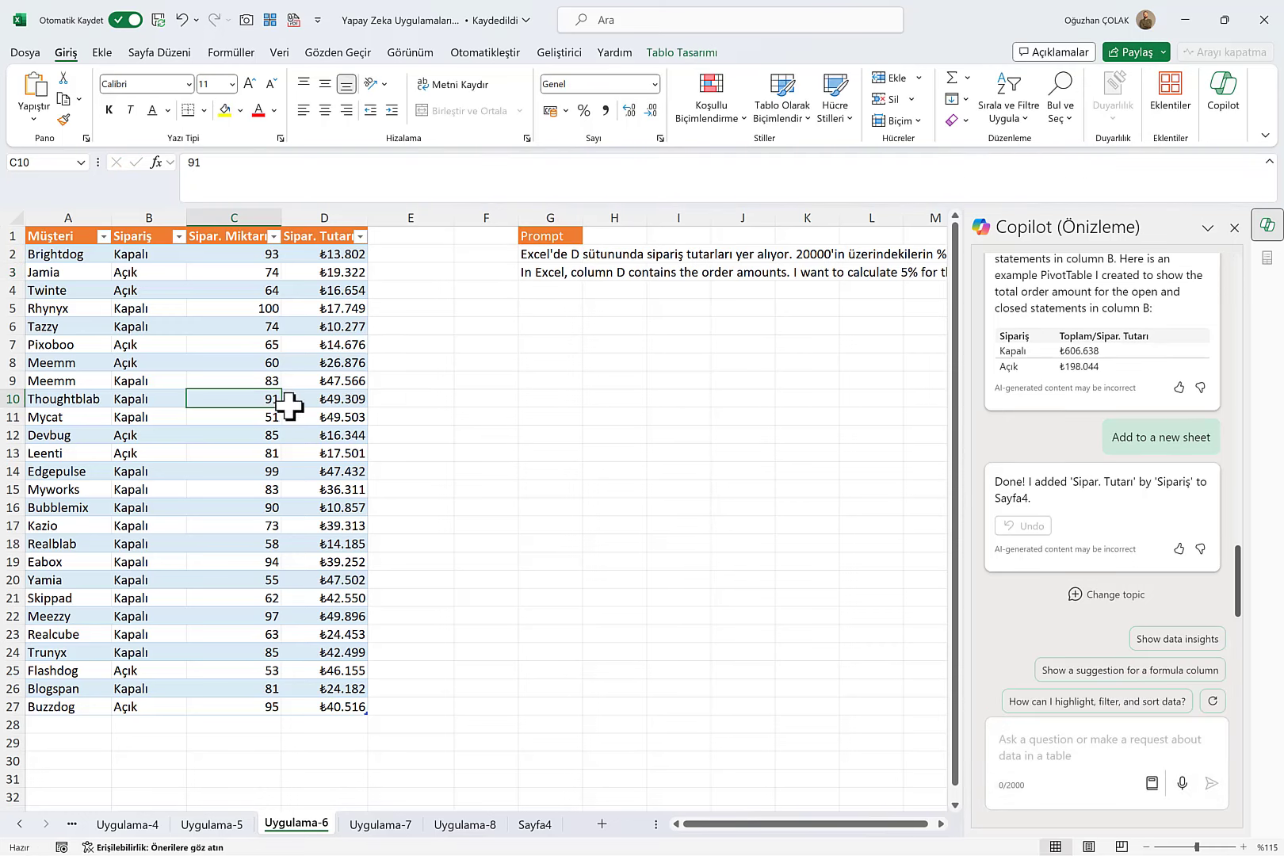
Ask Copilot for the commission rule and insert its EĞER Commission column E: 5% over 20000, 3% otherwise.
click(1042, 744)
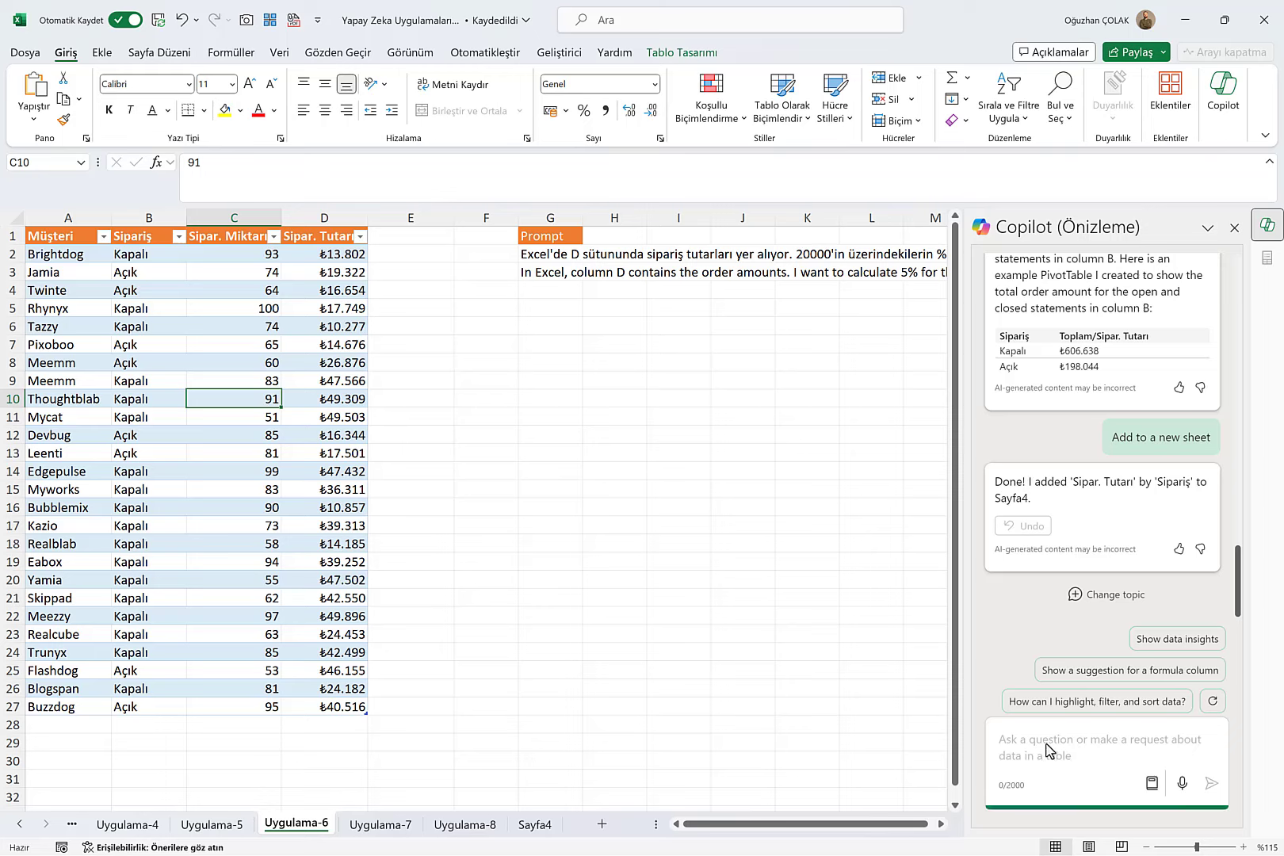
key(ctrl+v)
key(Return)
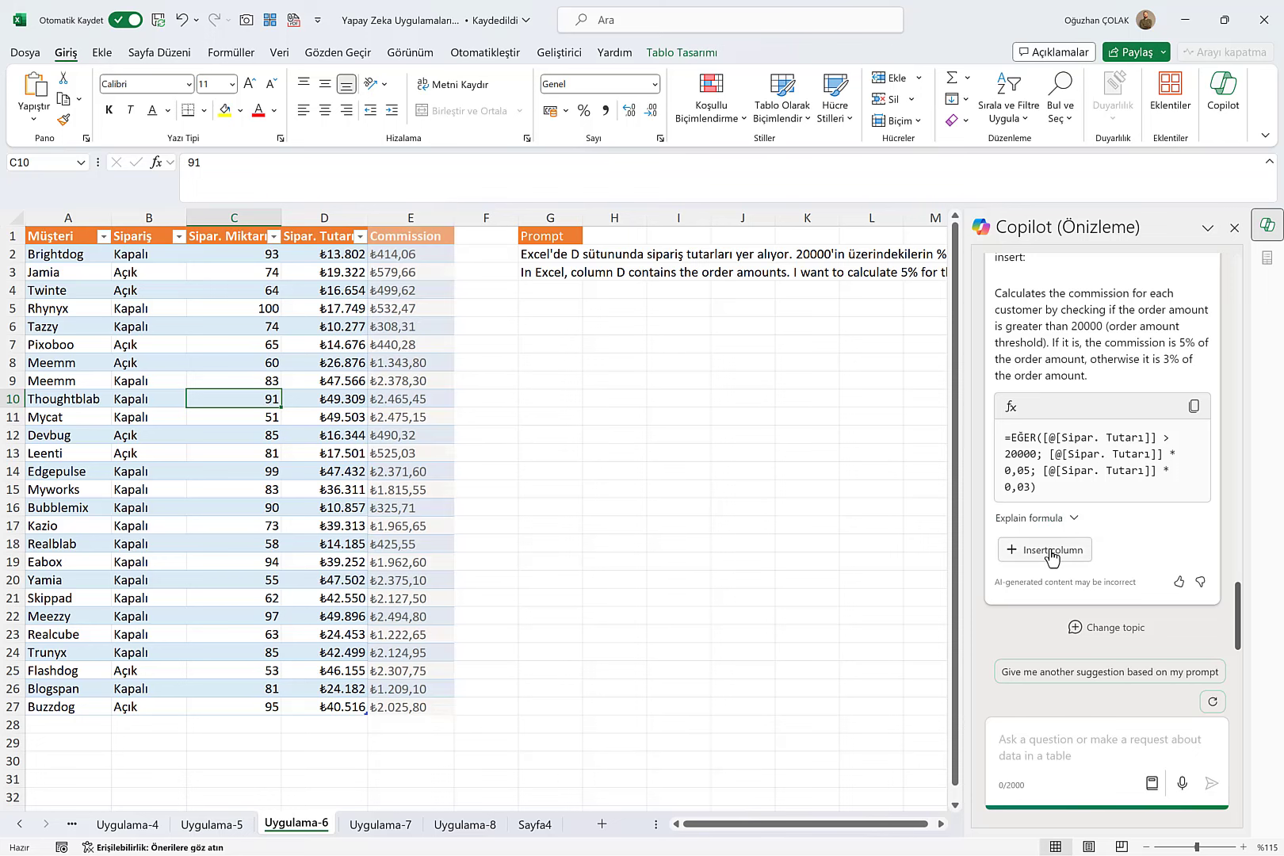
click(1033, 550)
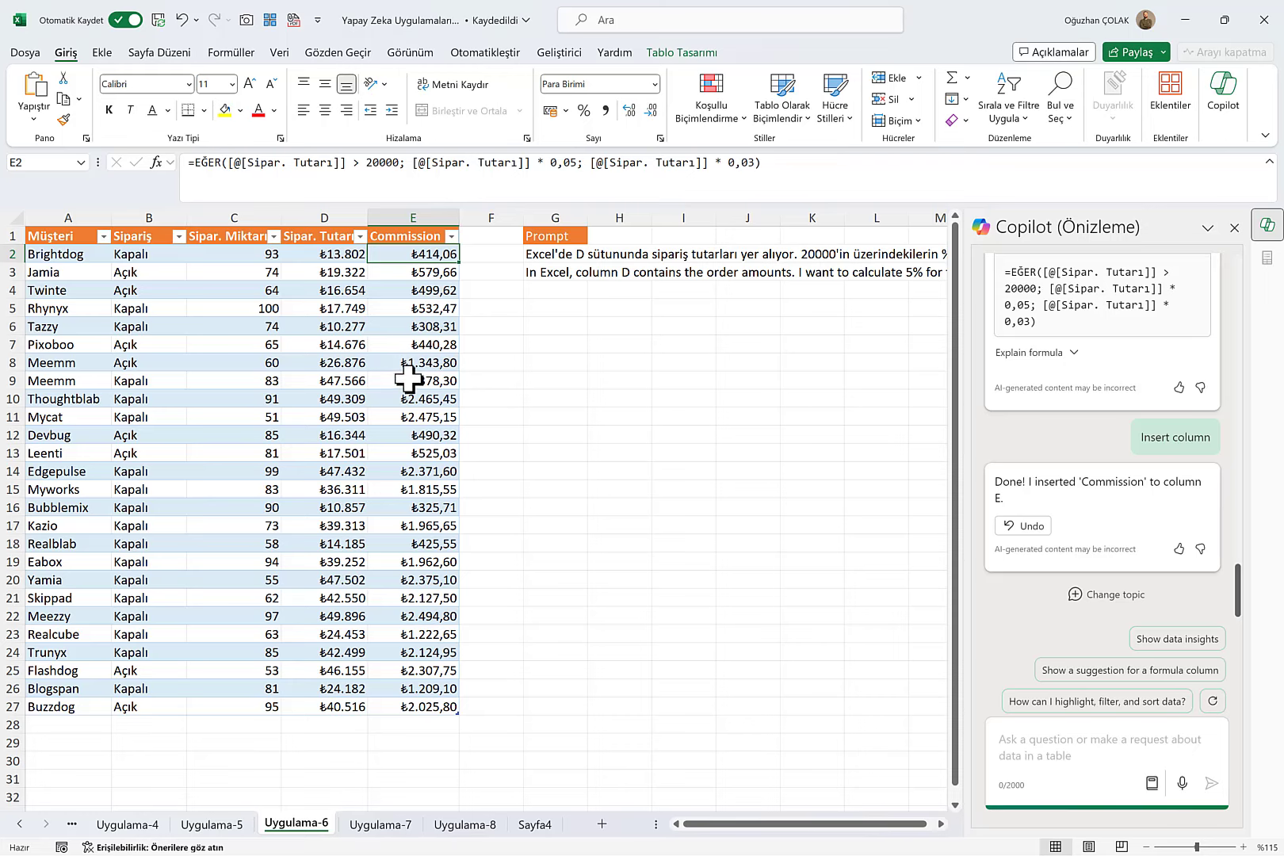
mouse_move(360, 362)
mouse_down()
mouse_move(424, 365)
mouse_move(441, 345)
mouse_up()
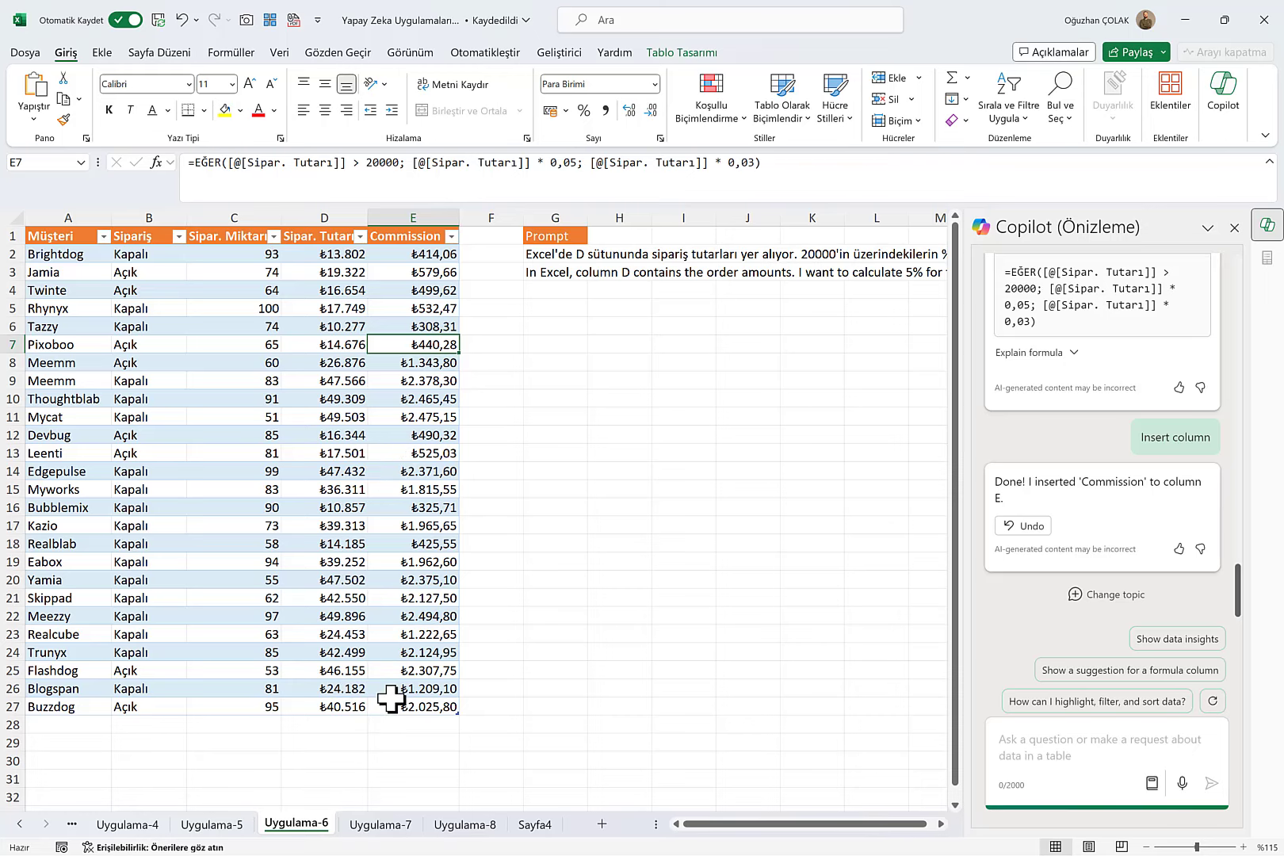
On Uygulama-7, copy the English tiered-percentage prompt from cell G3.
click(384, 832)
click(563, 255)
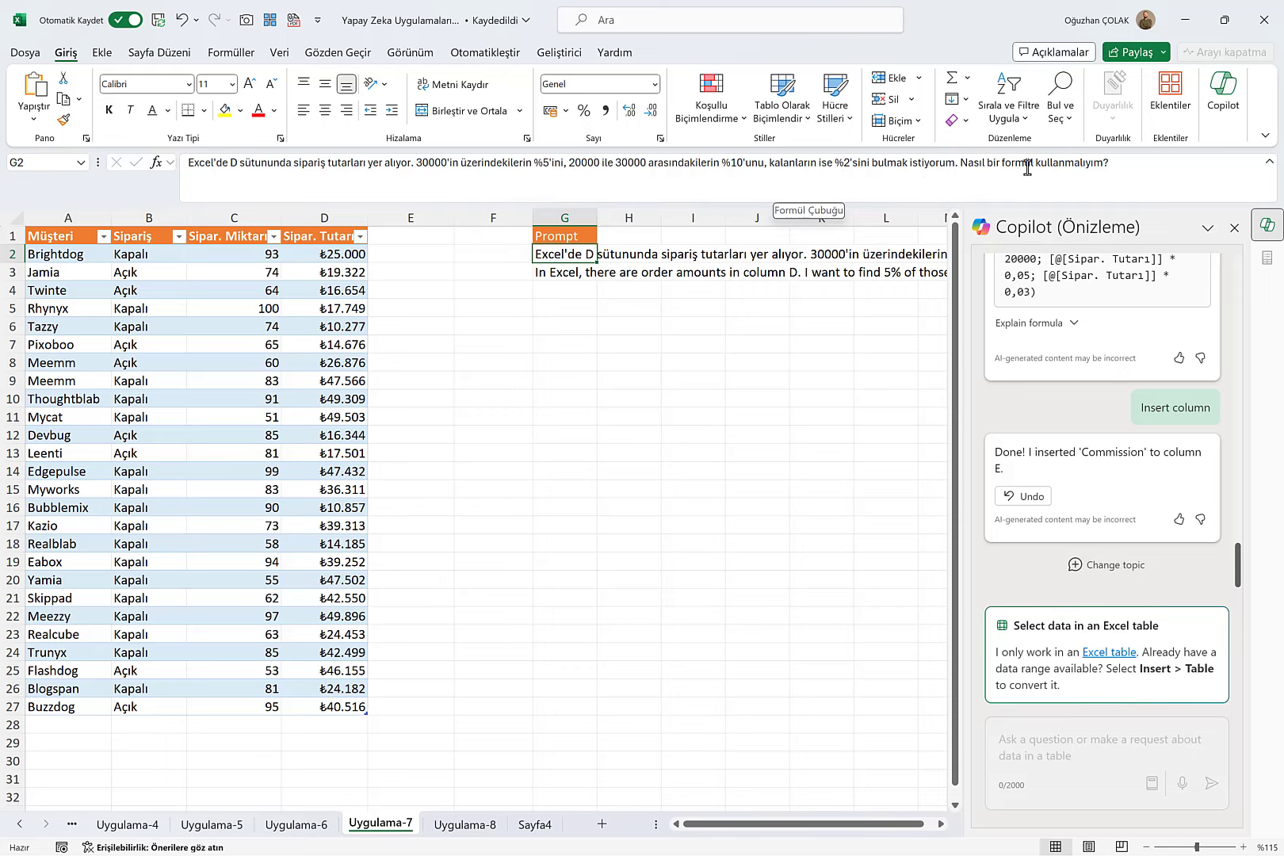
click(567, 272)
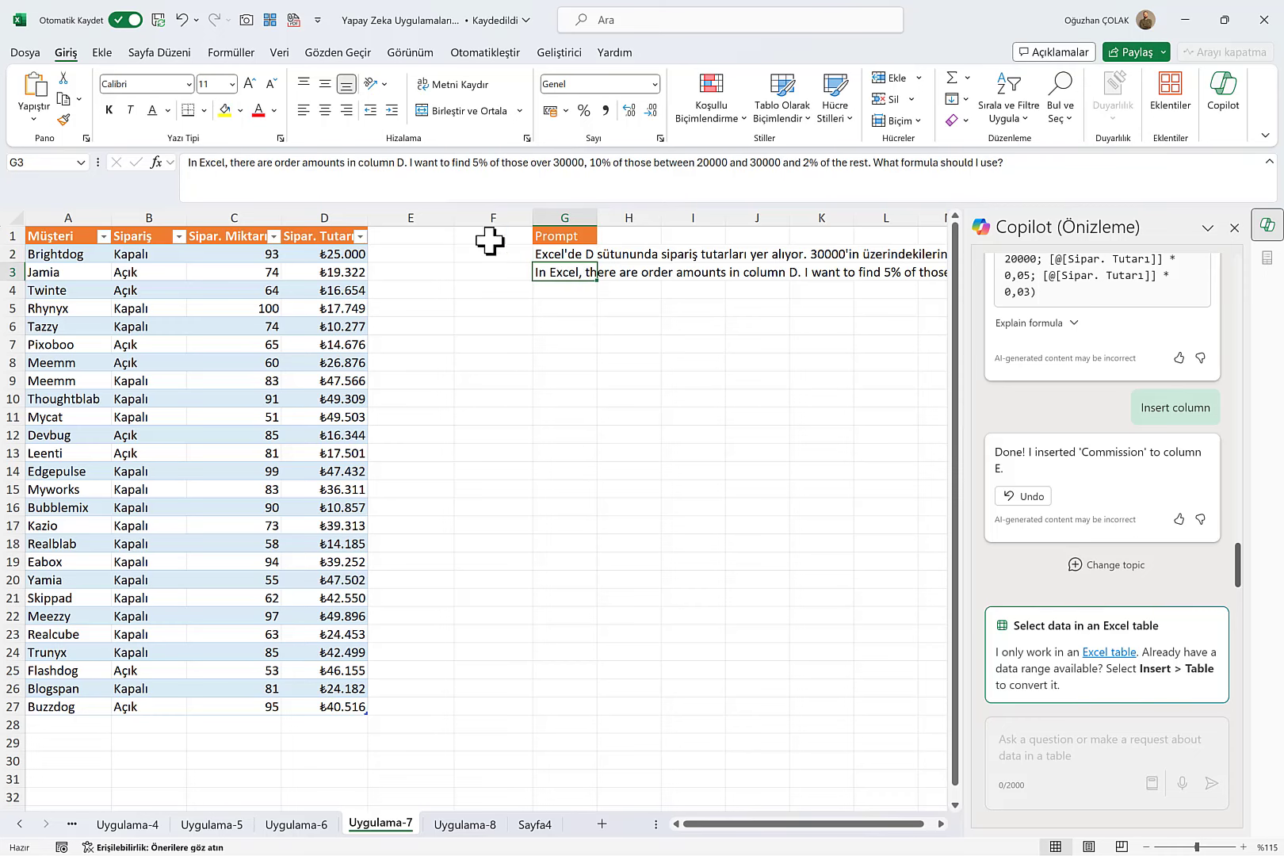
drag(180, 163, 1003, 164)
key(ctrl+c)
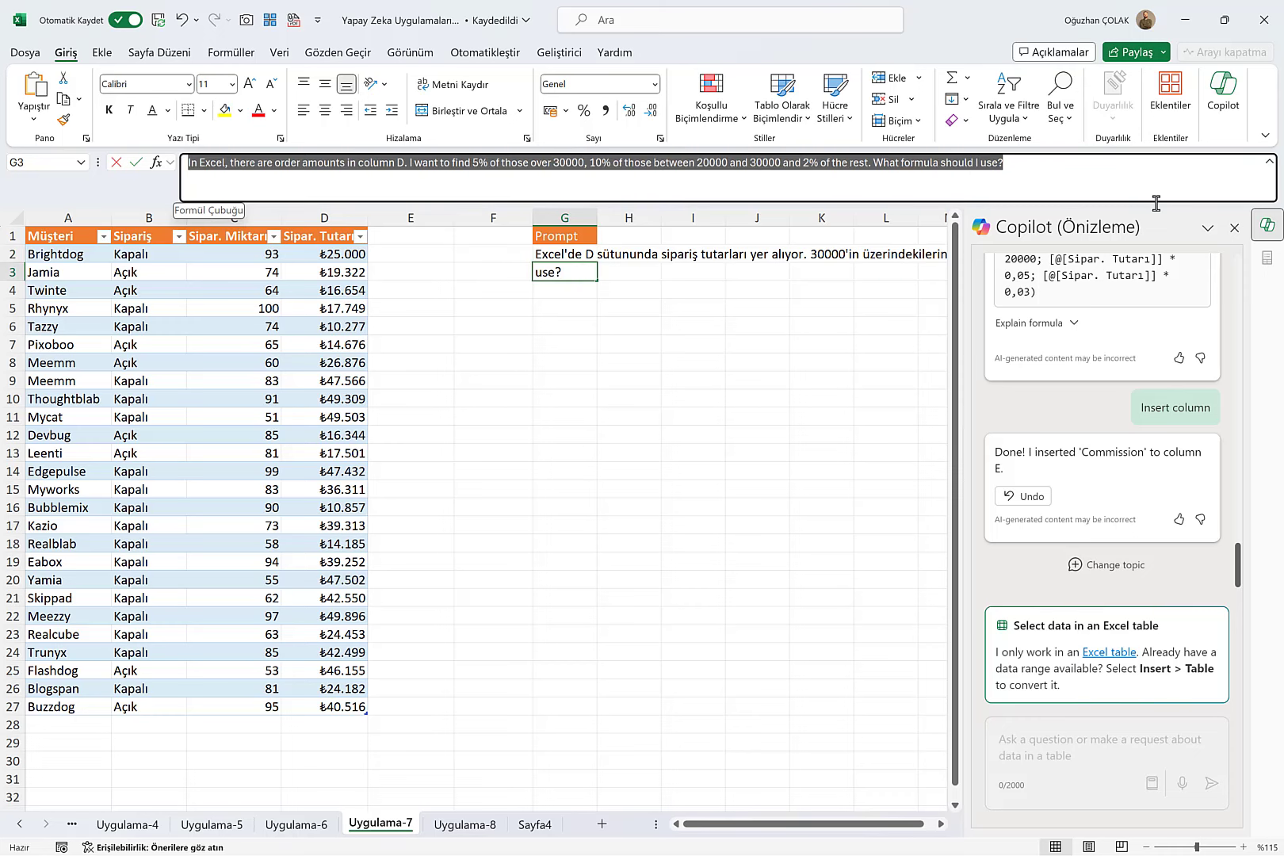
click(272, 383)
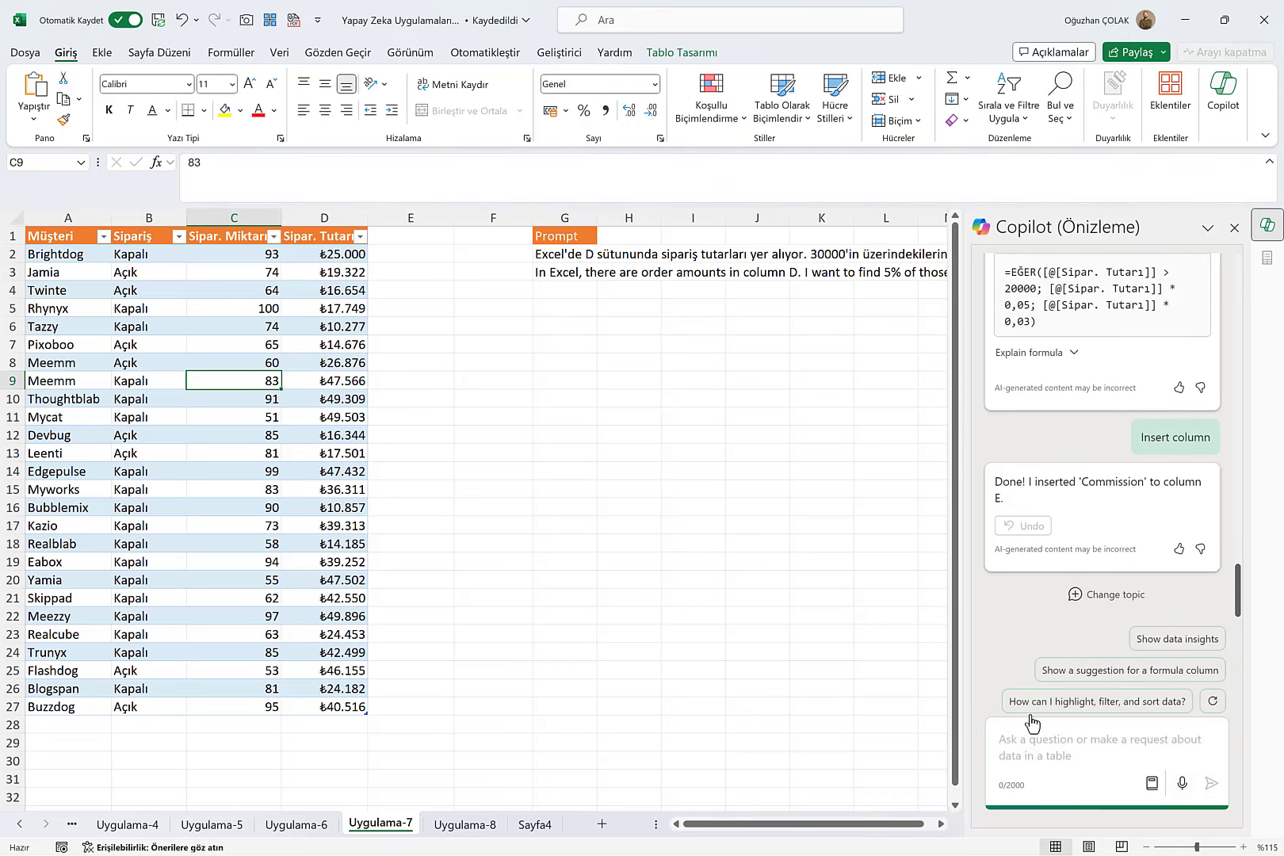
Ask Copilot for a Percentage formula: 5% above 30000, 10% for 20000–30000, 2% otherwise.
click(1051, 743)
key(ctrl+v)
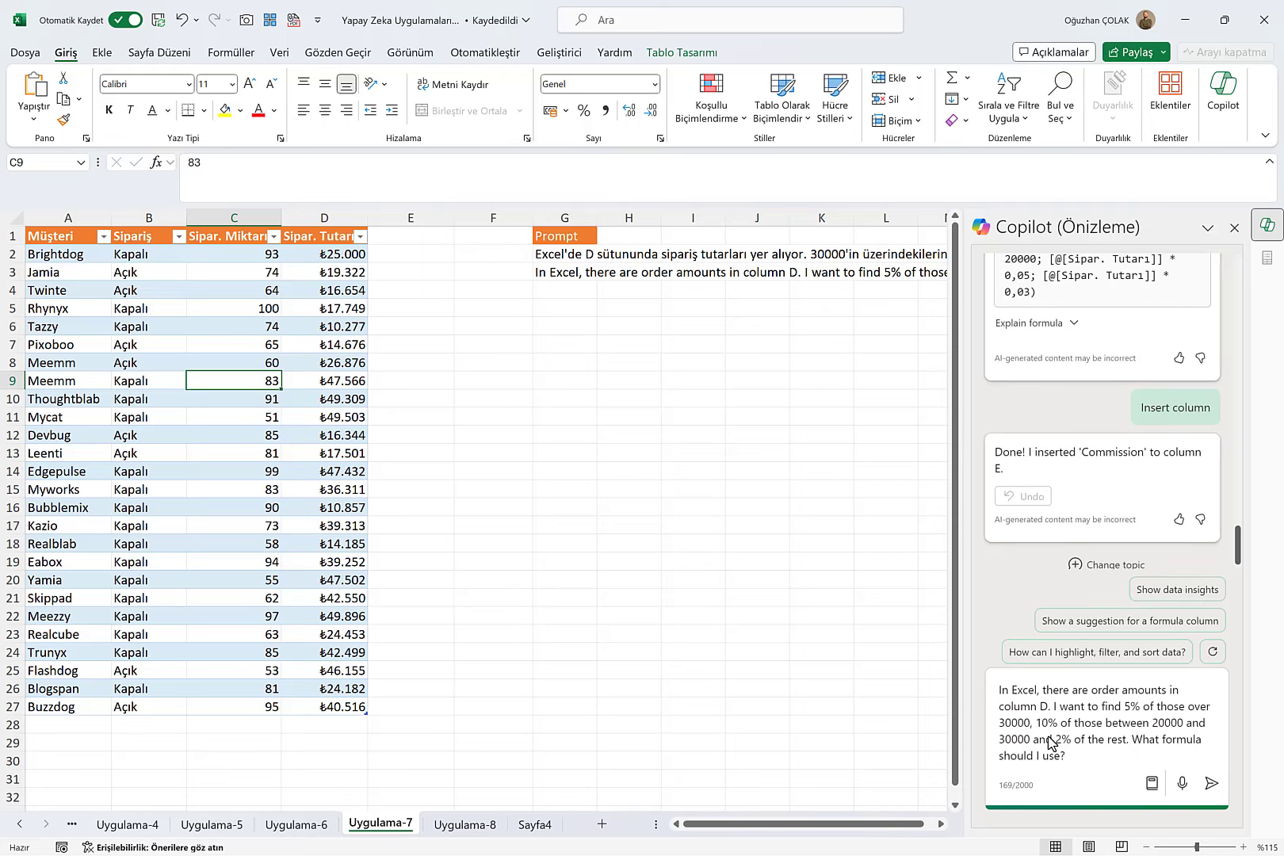
key(Return)
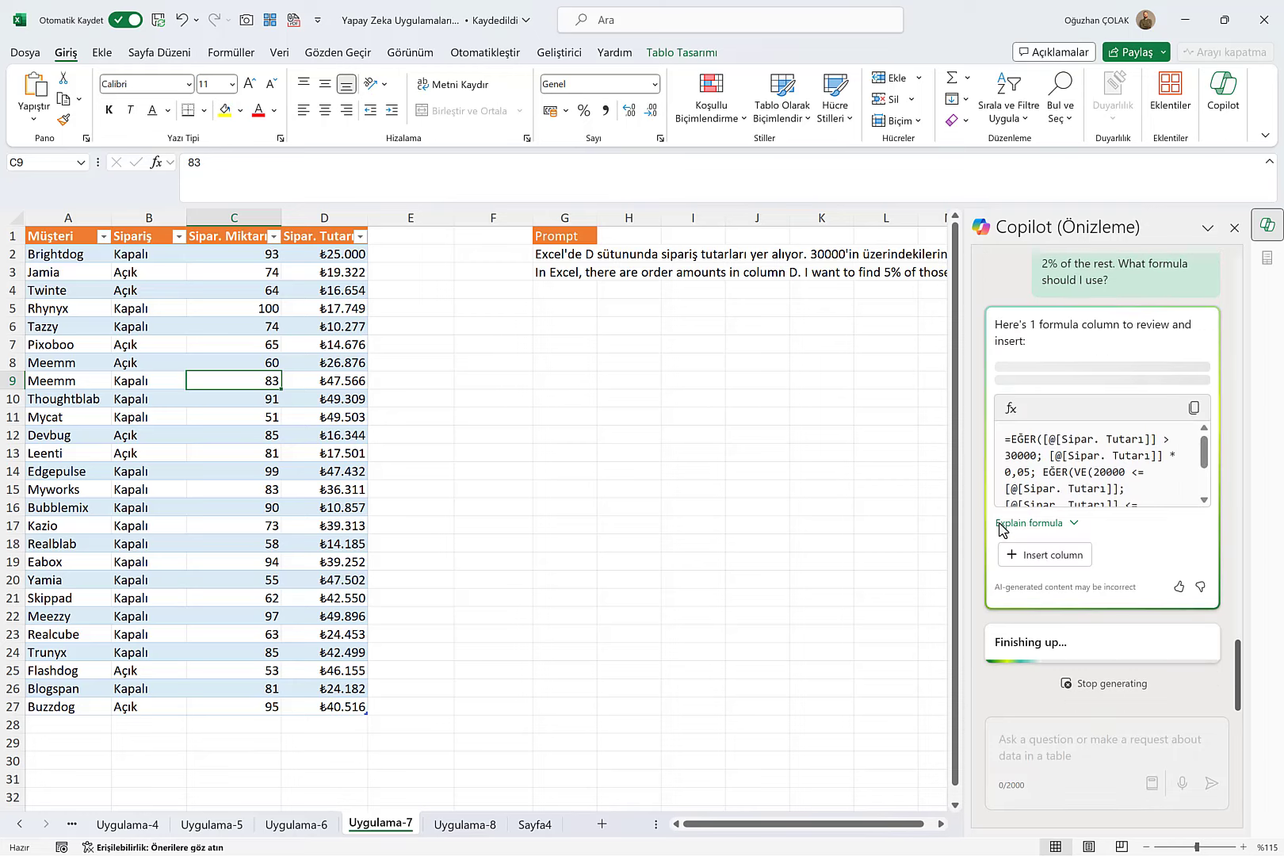
Insert Copilot's Percentage column E, check its formulas in E2 and row 10, then go to Uygulama-8.
click(1046, 555)
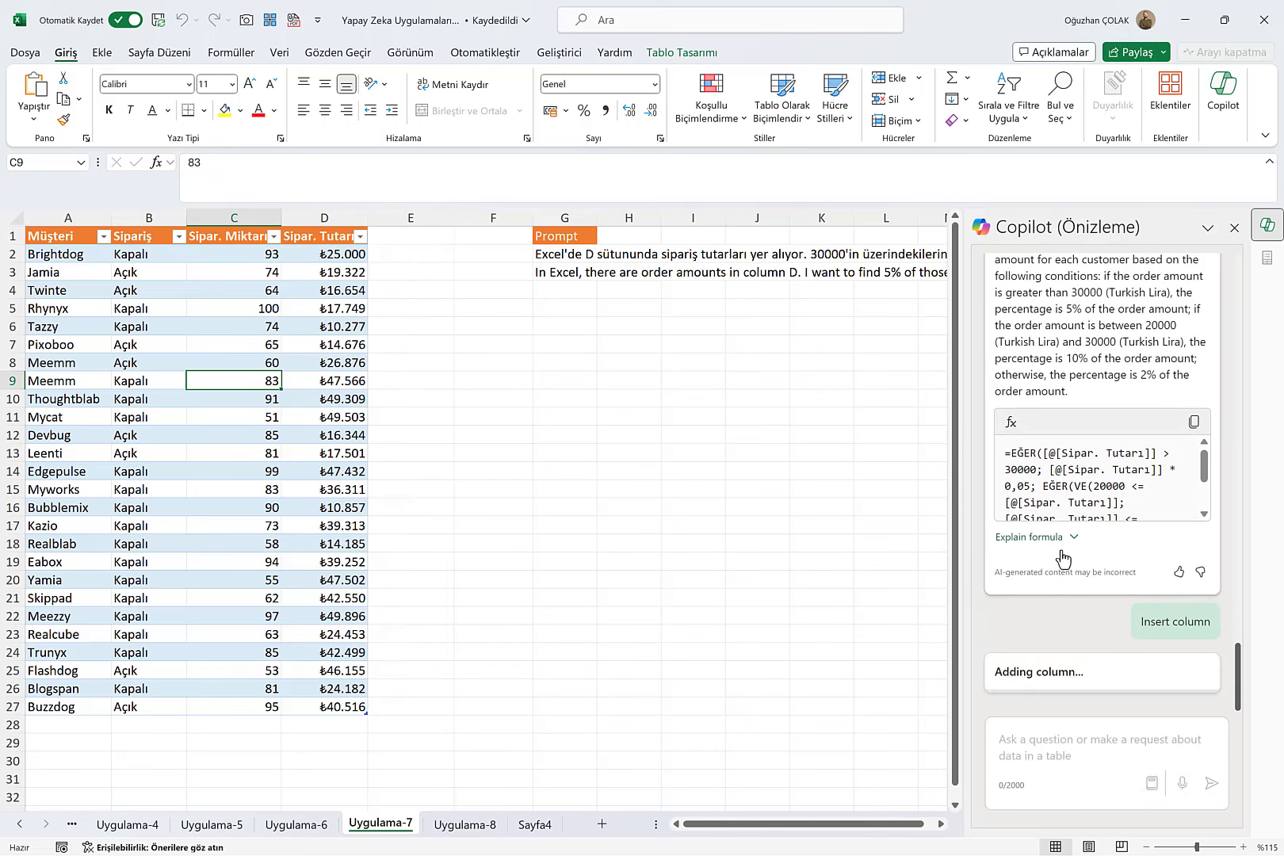
click(409, 290)
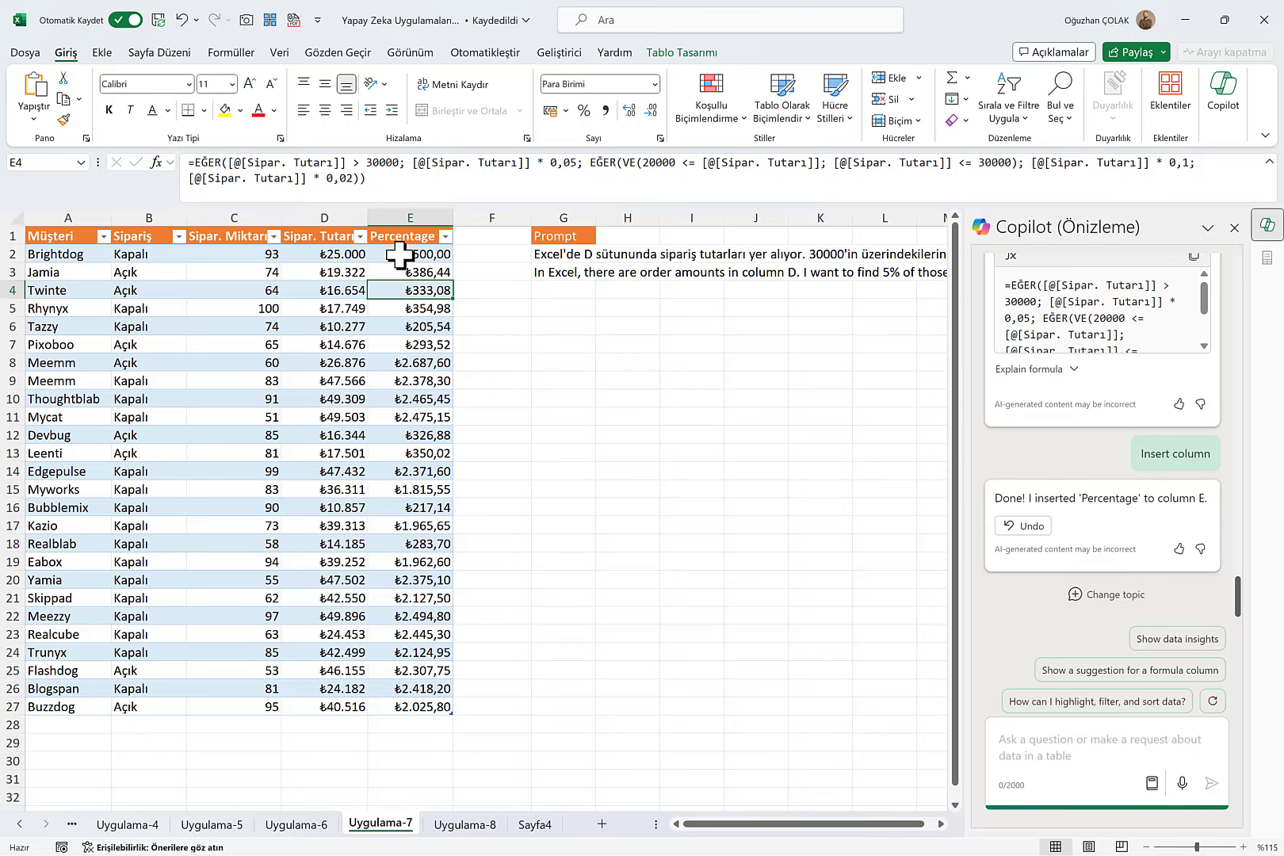
click(413, 401)
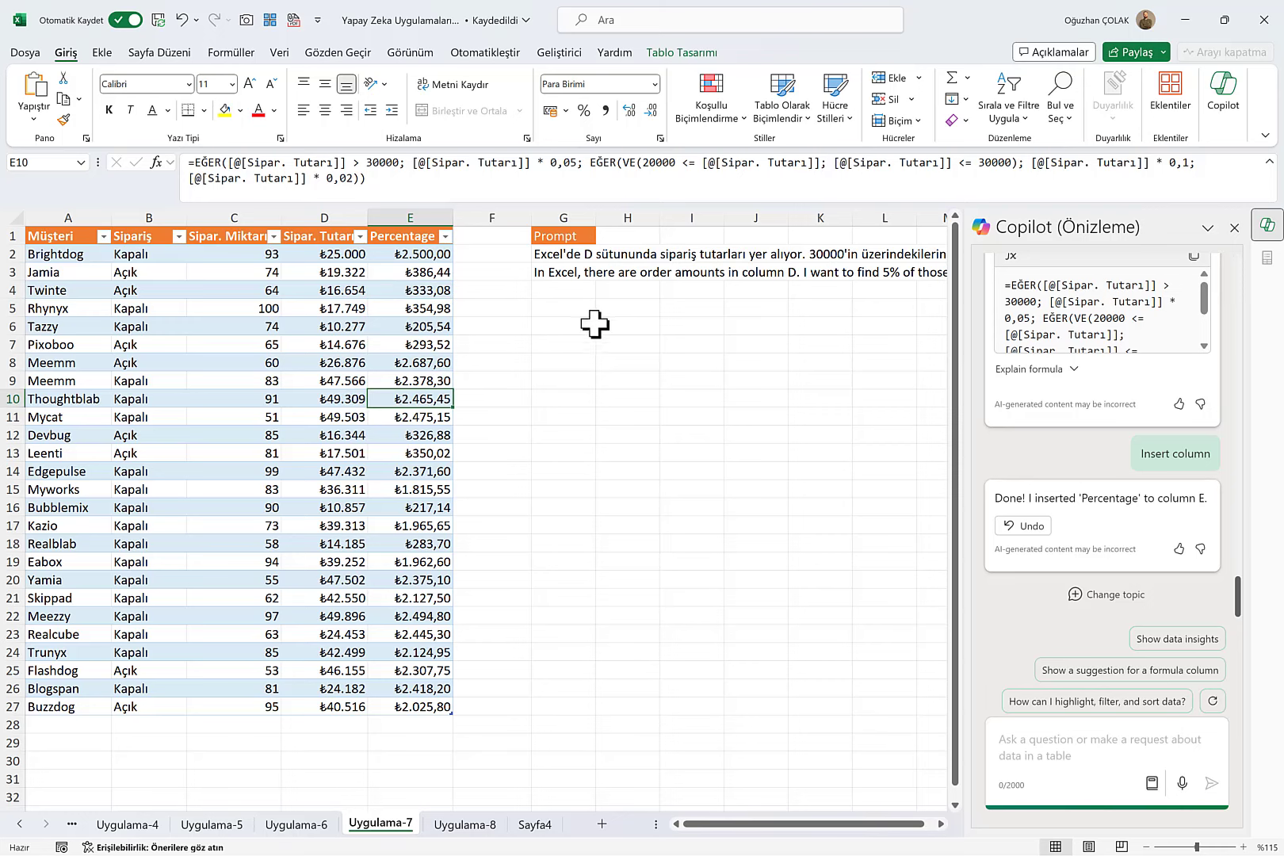
click(559, 258)
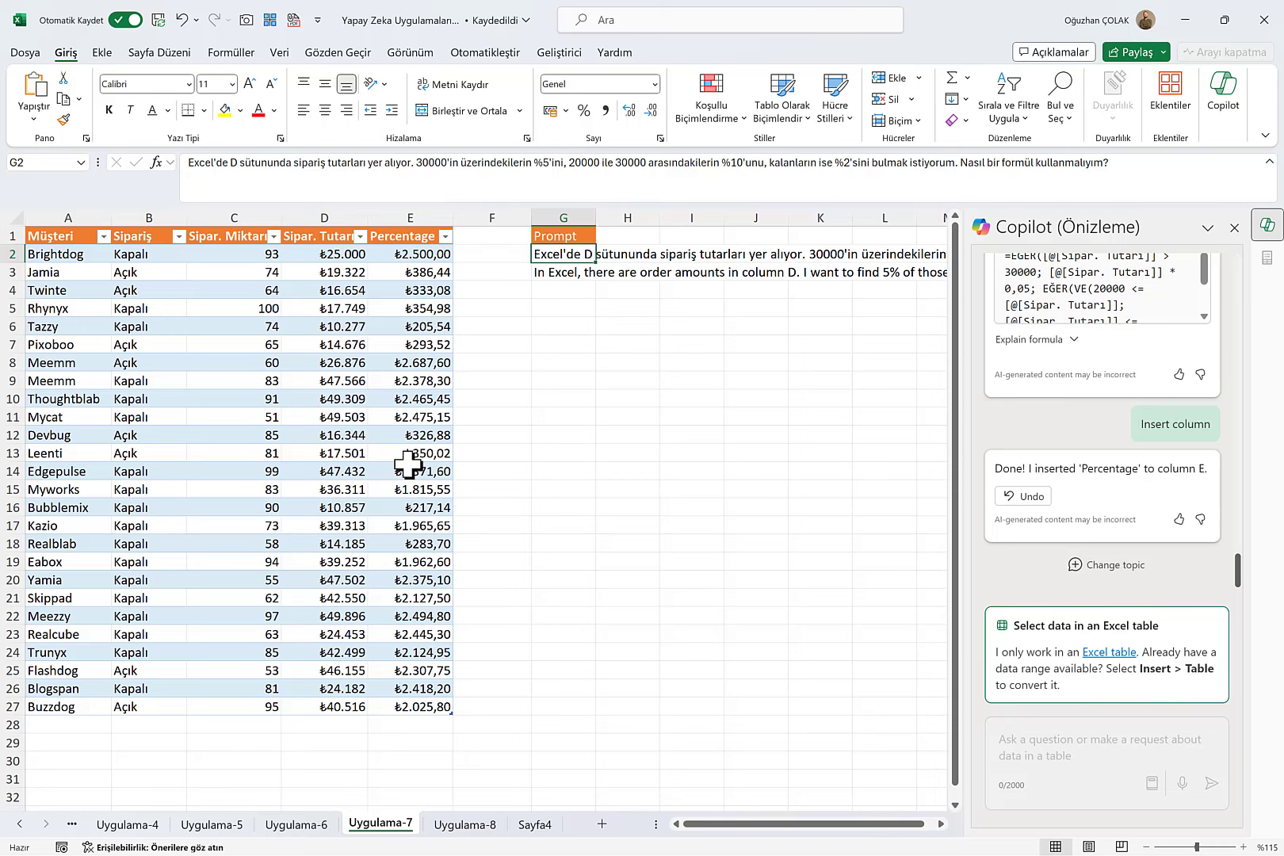
click(428, 255)
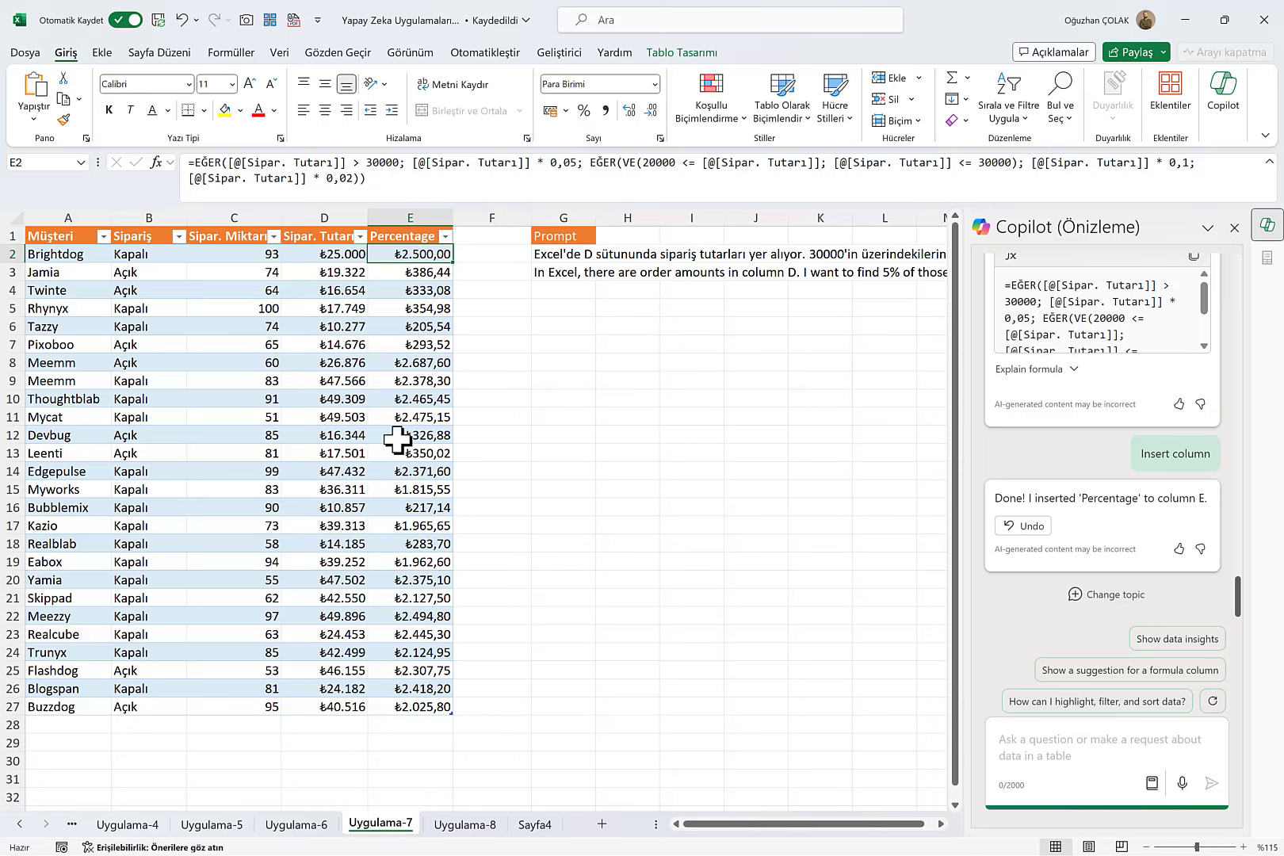
click(473, 828)
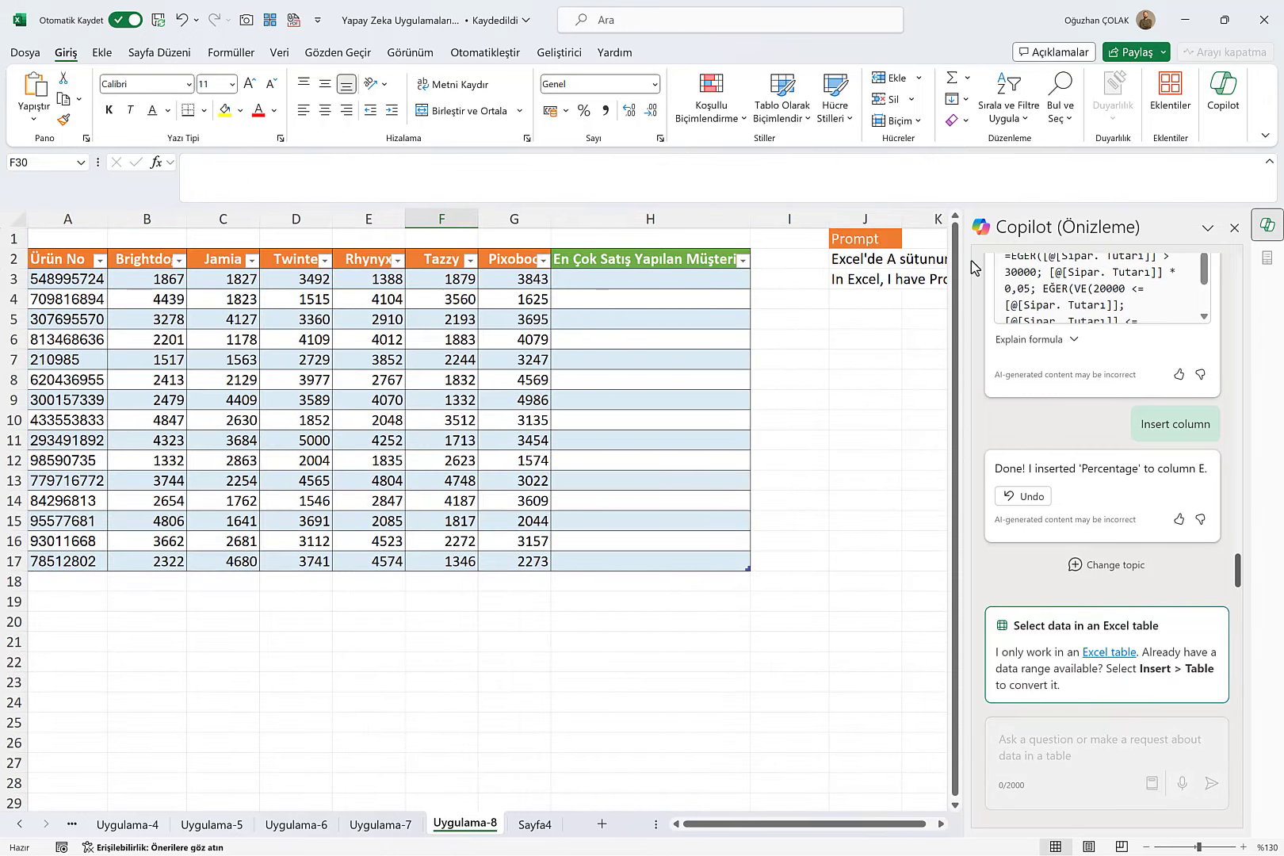
Close the assistant pane and copy the English top-customer prompt from cell J3.
click(1234, 227)
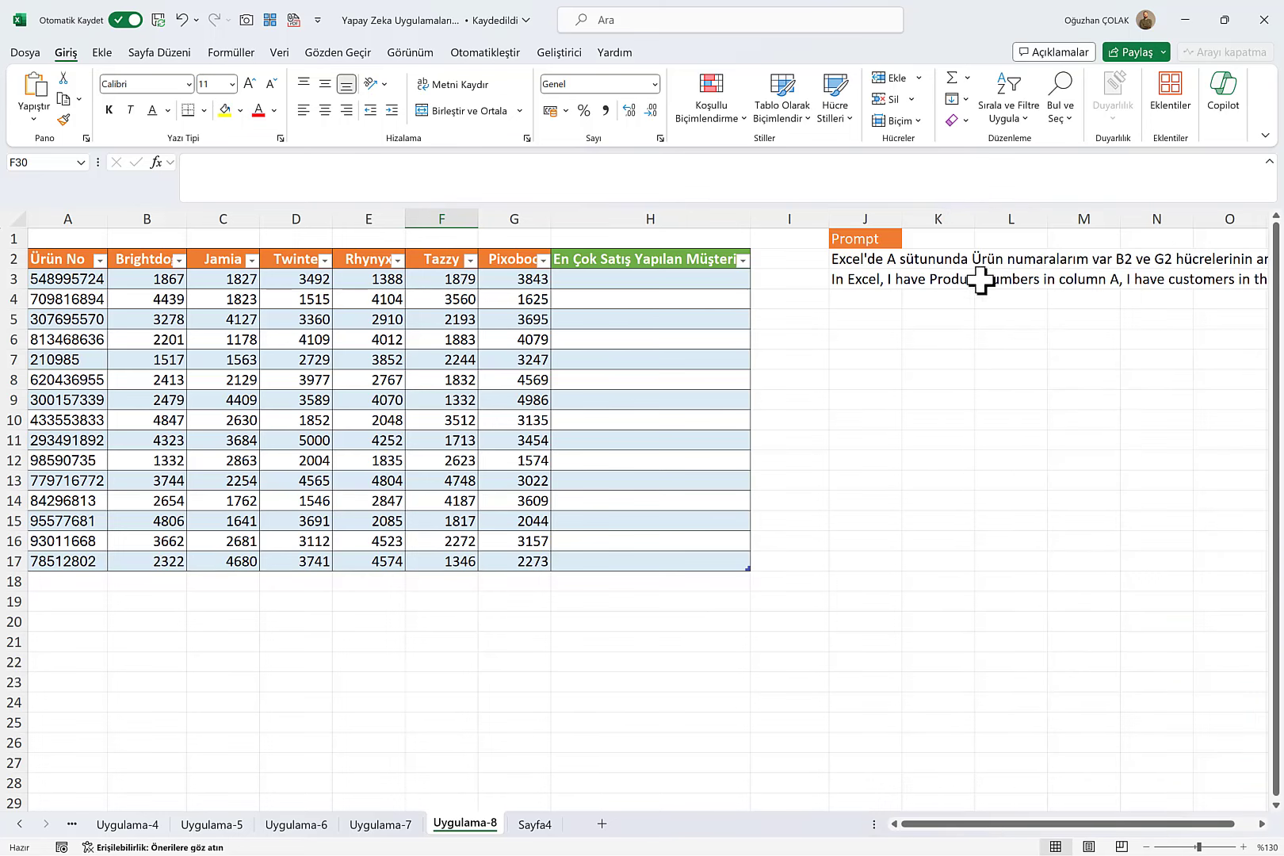
click(871, 263)
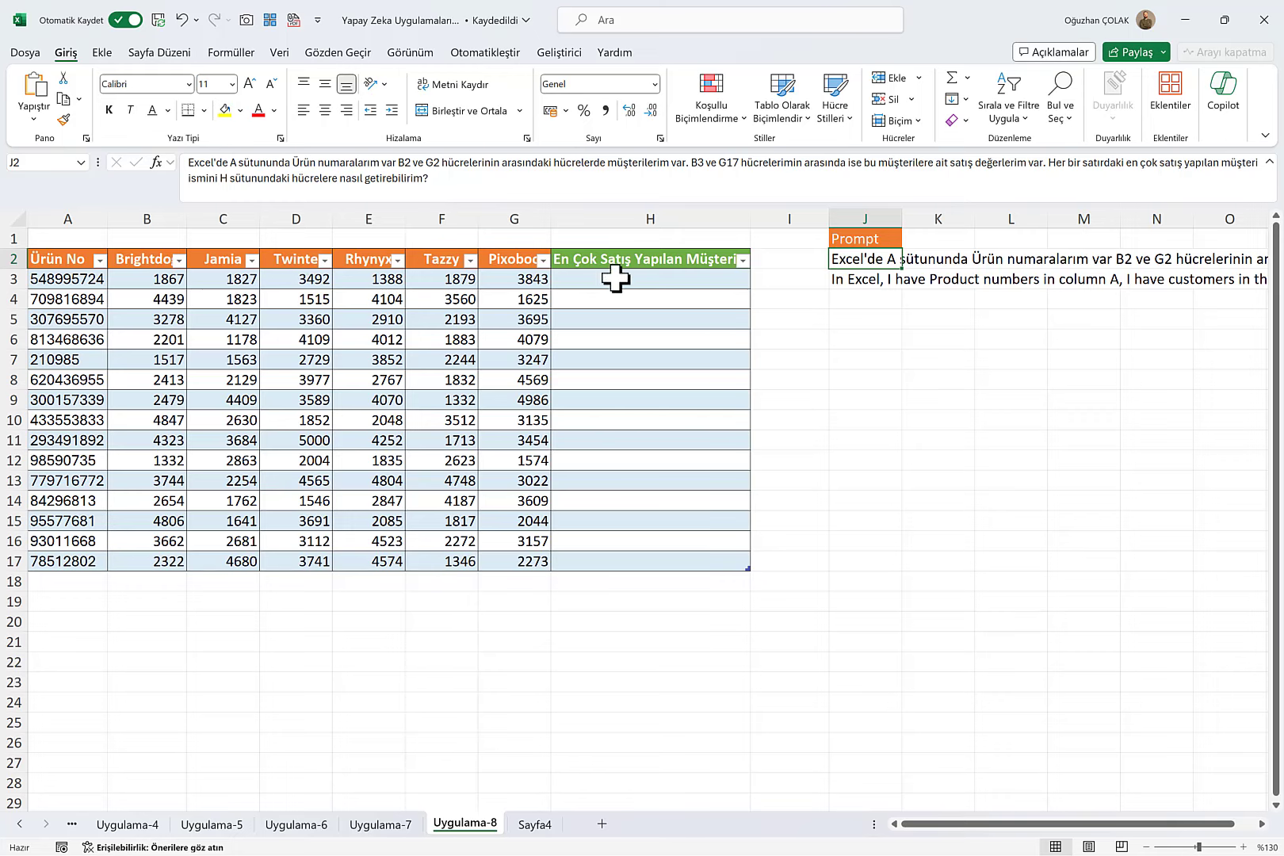
click(881, 277)
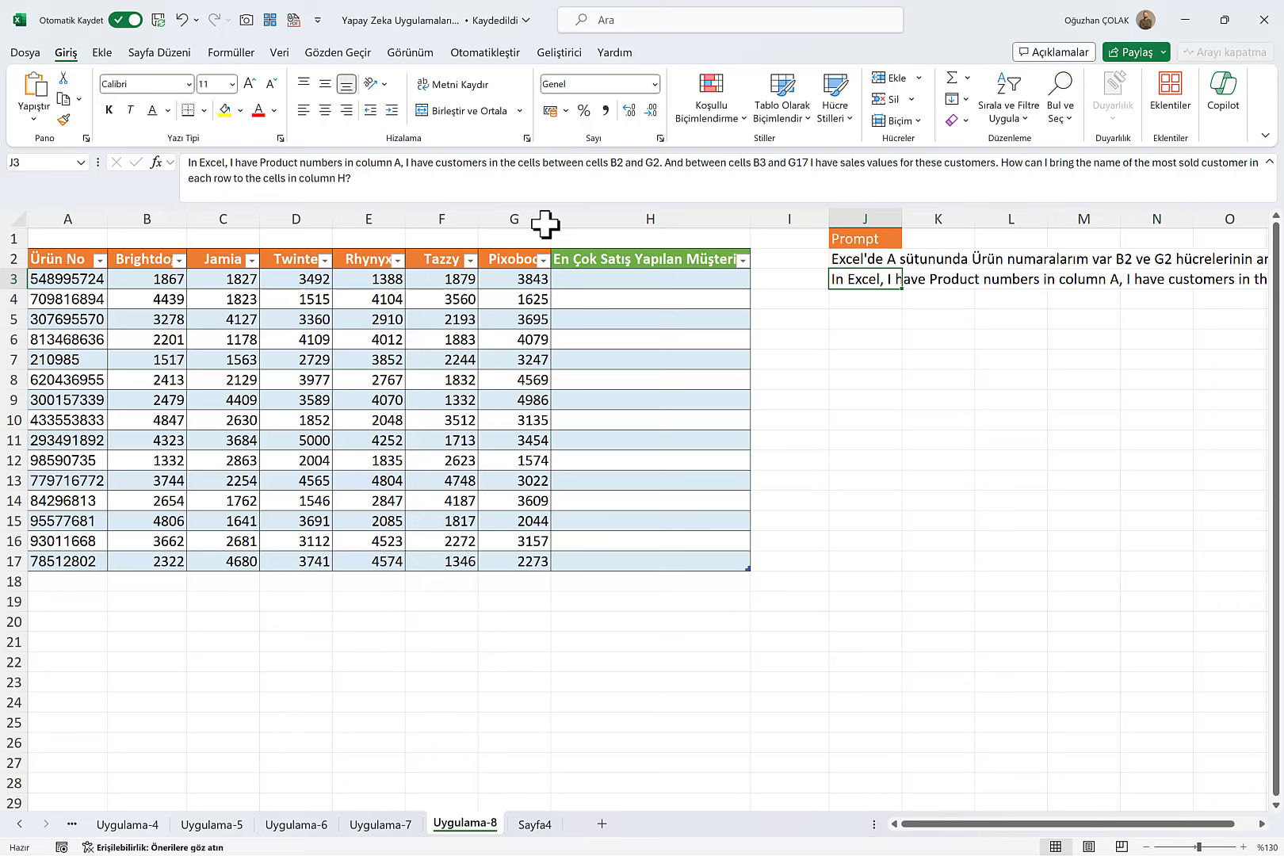
click(184, 164)
drag(184, 164, 404, 189)
key(ctrl+c)
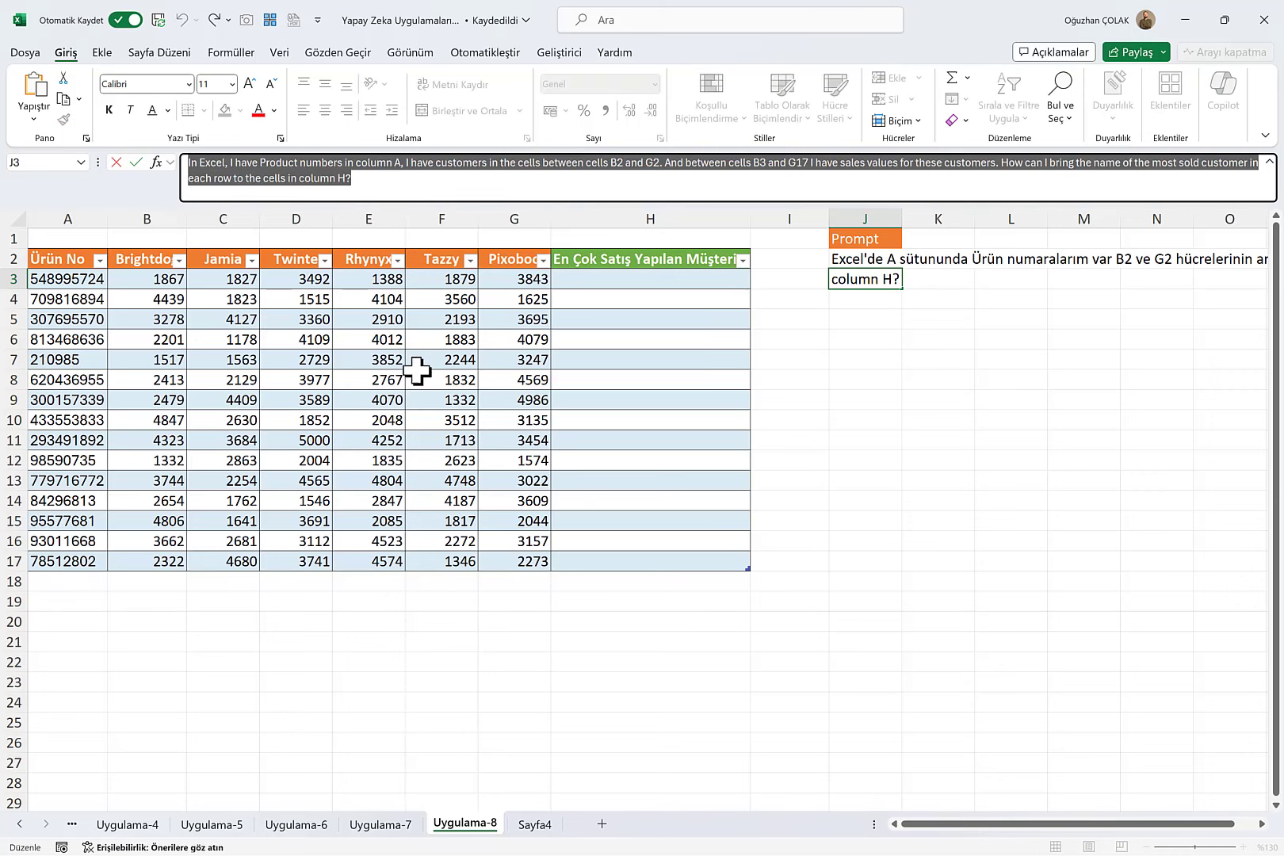
click(418, 372)
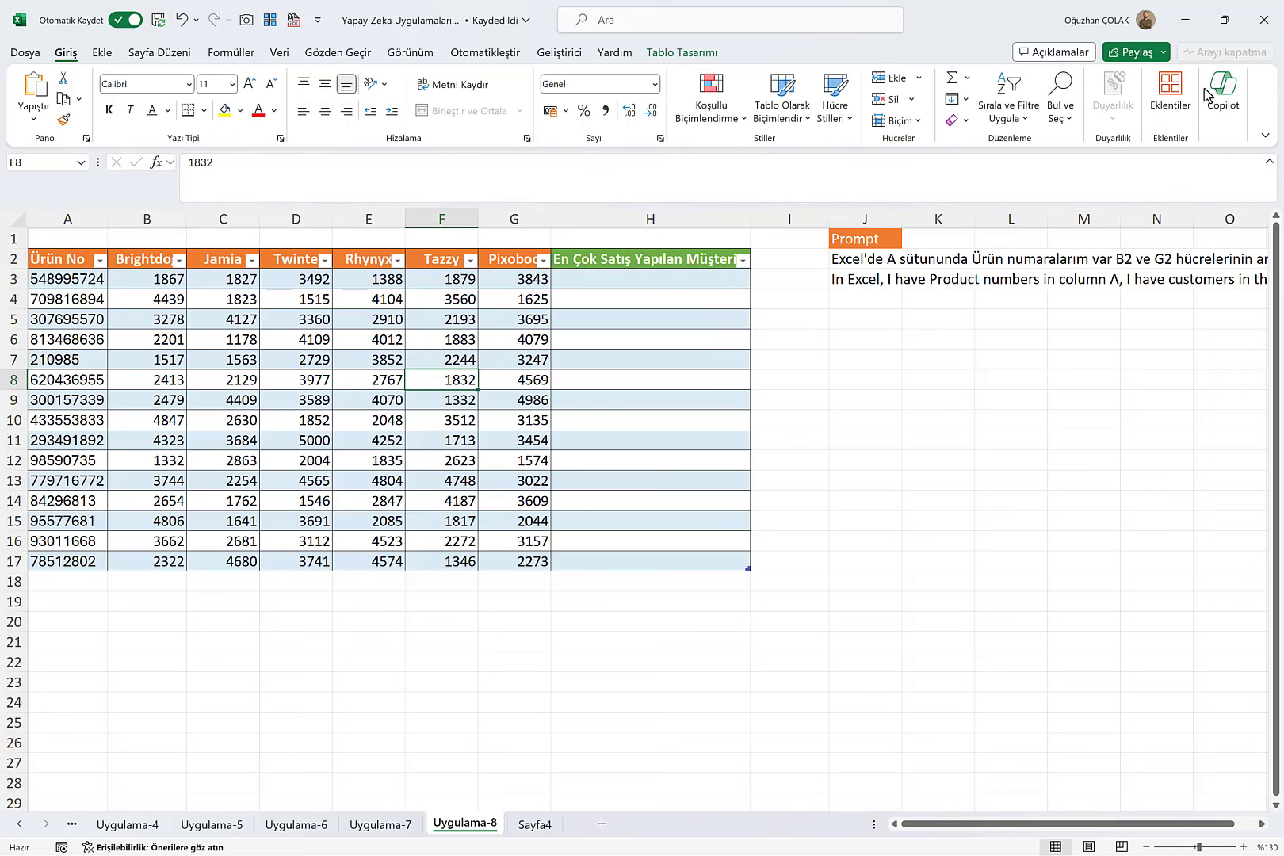
Ask Copilot for a formula returning each product's top-selling customer.
click(1223, 111)
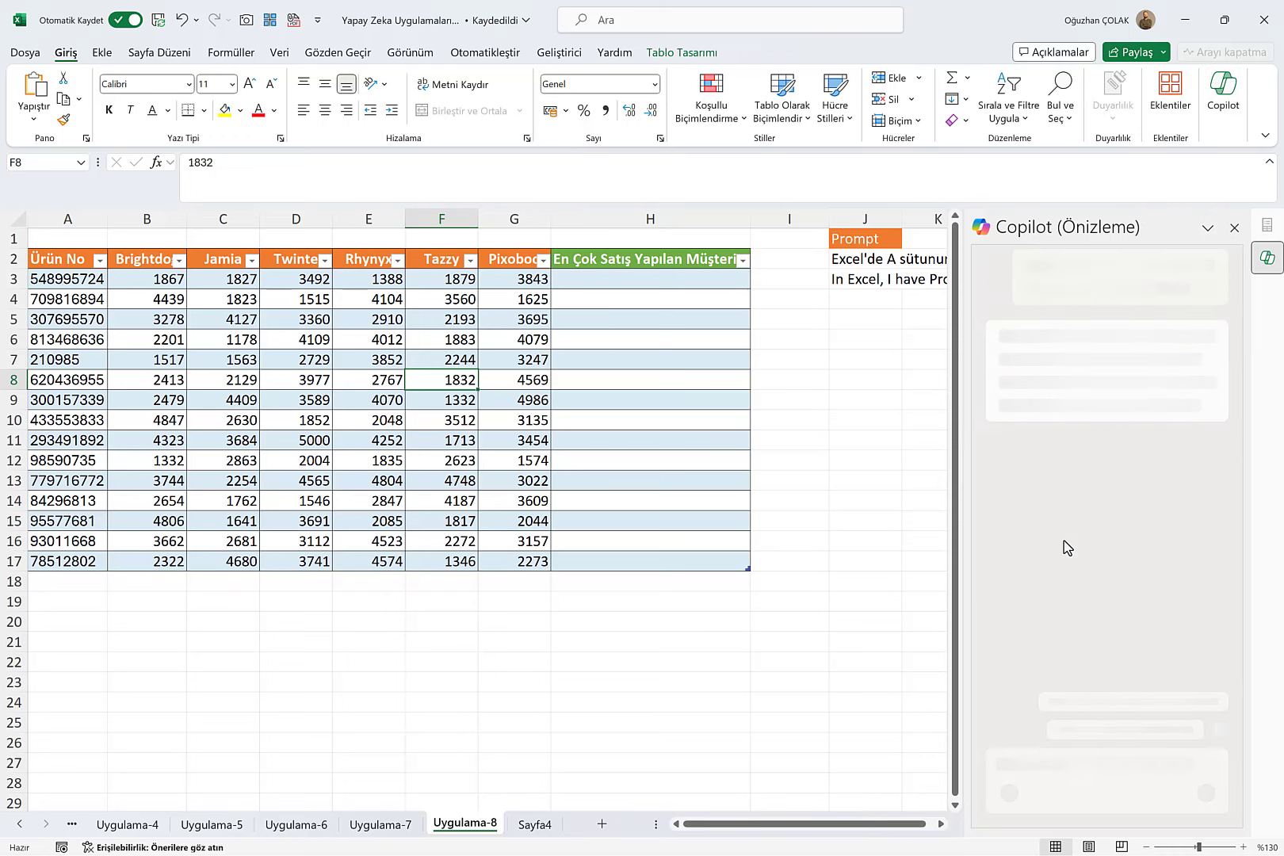
key(ctrl+v)
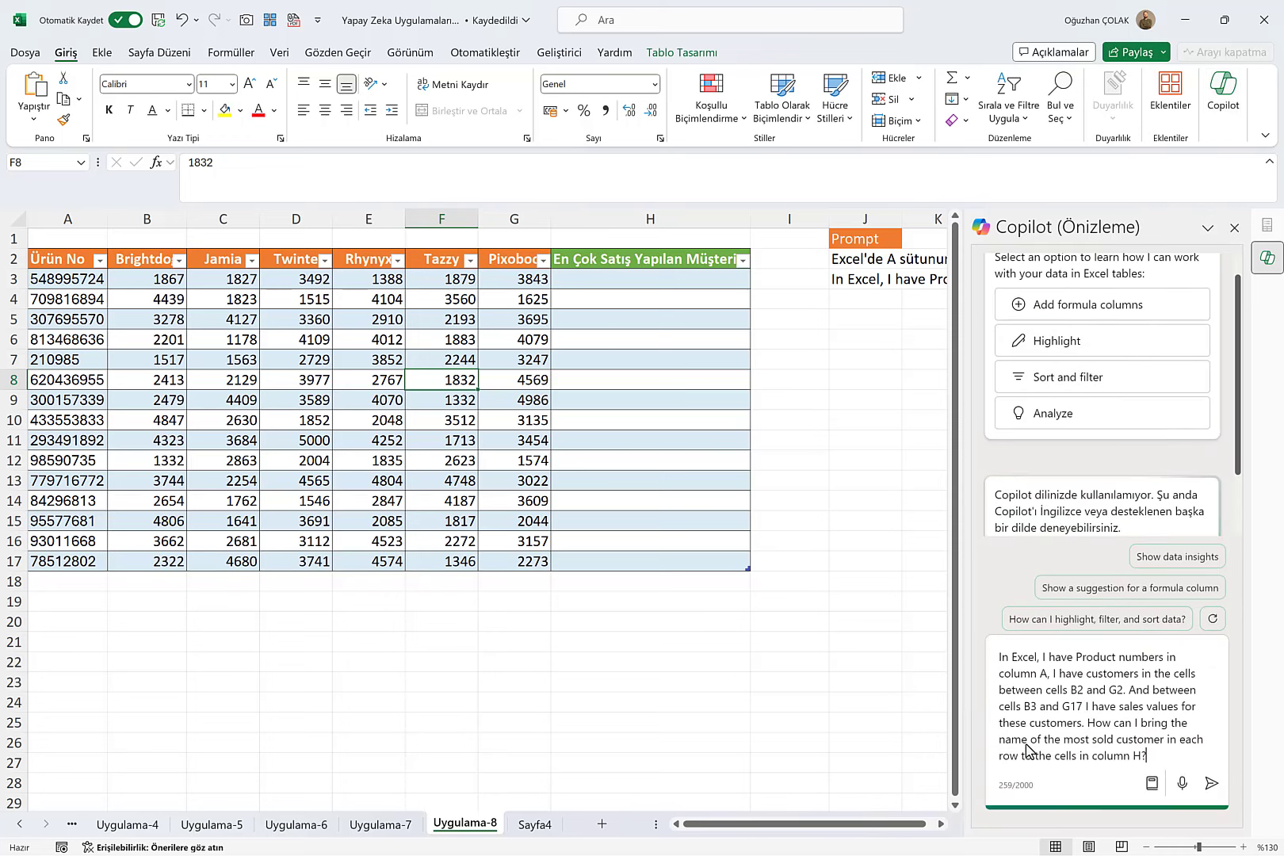
key(Return)
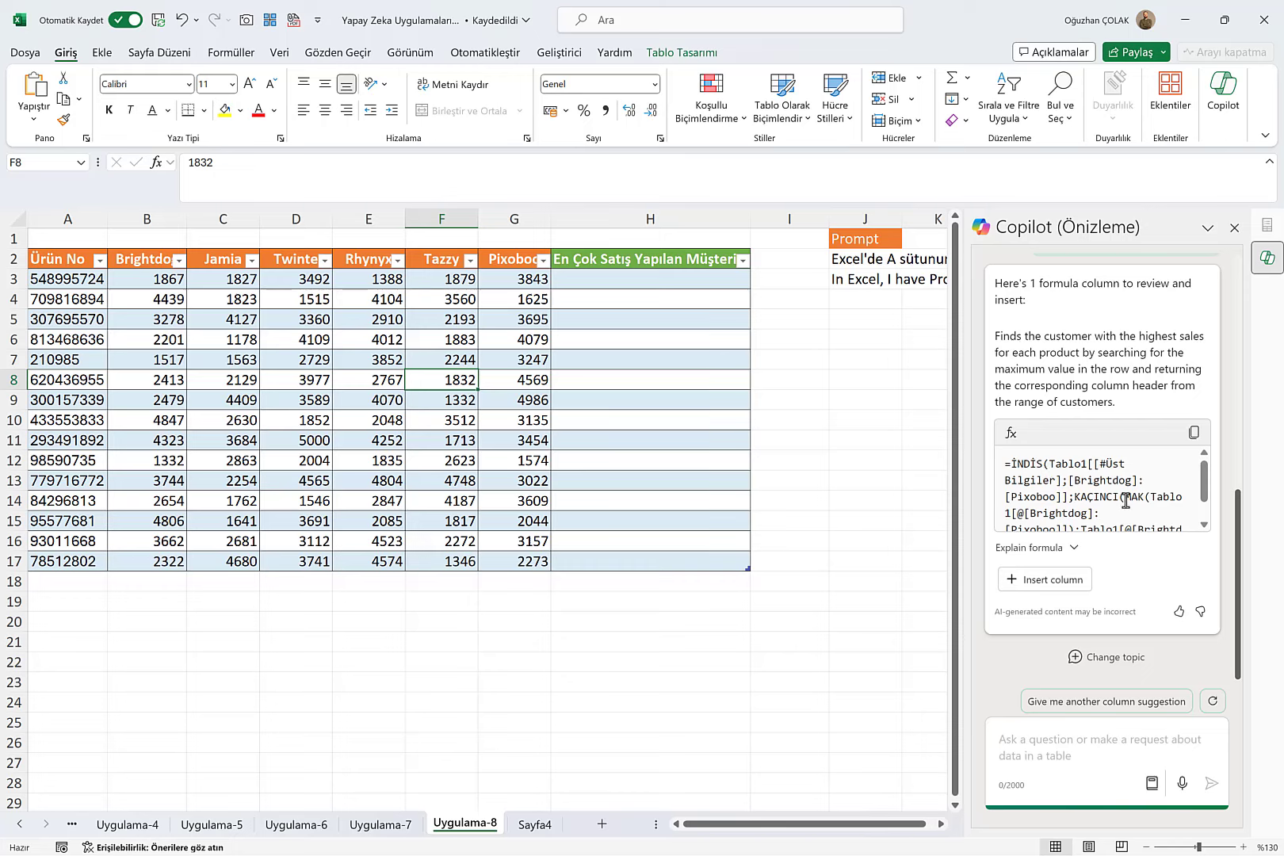
Insert Copilot's İNDİS/KAÇINCI/MAK top-customer column and delete the old empty column H.
click(1046, 579)
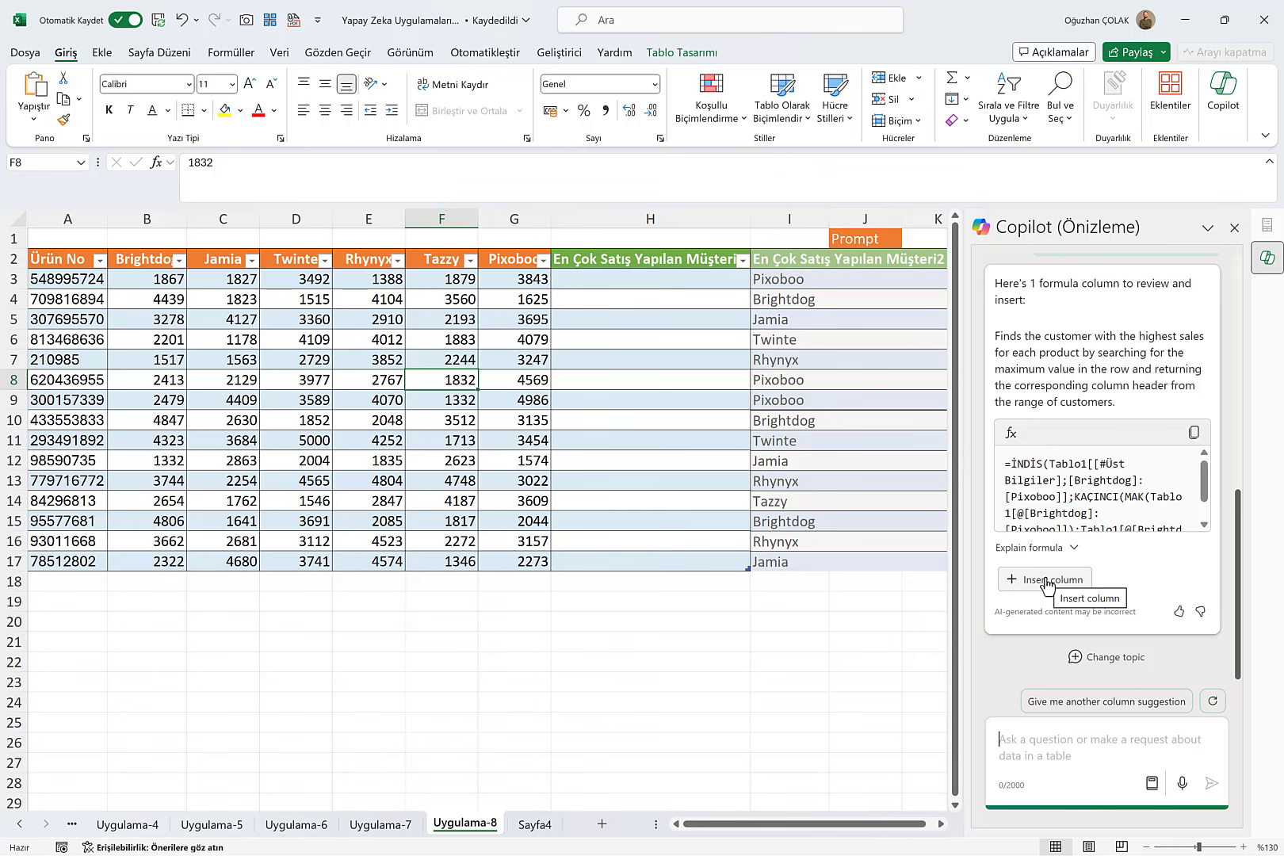
click(1046, 579)
click(597, 219)
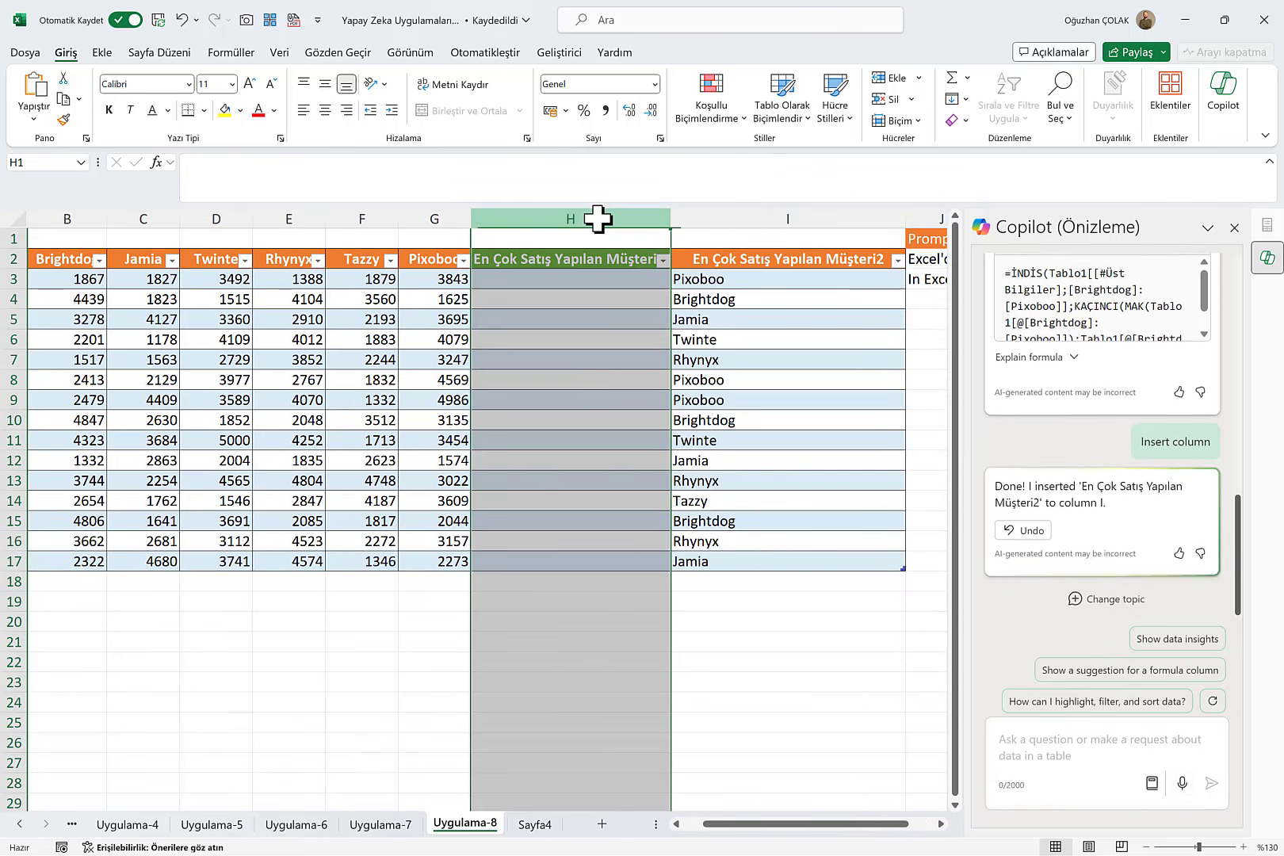
right_click(597, 218)
click(644, 409)
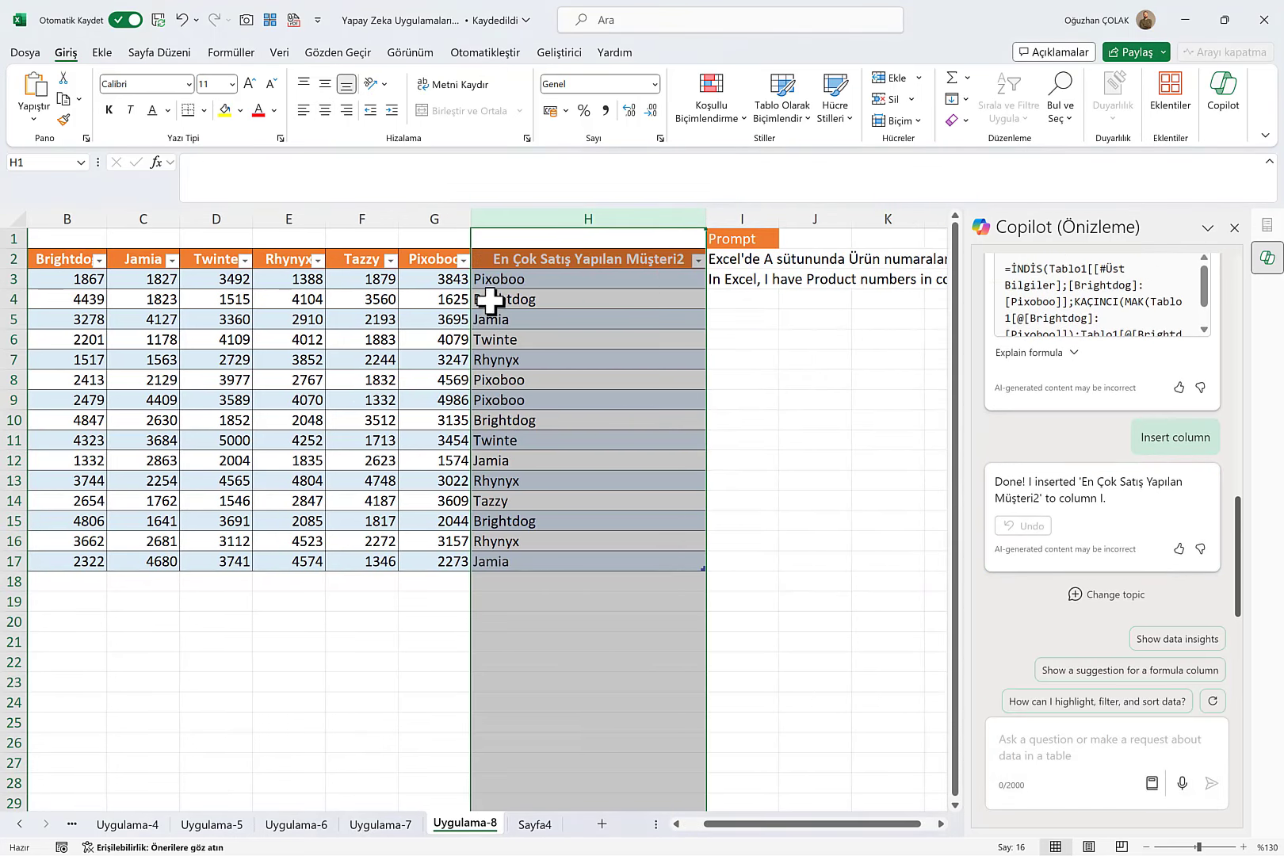
Verify the top-customer formulas in cells H3 and H8.
click(493, 279)
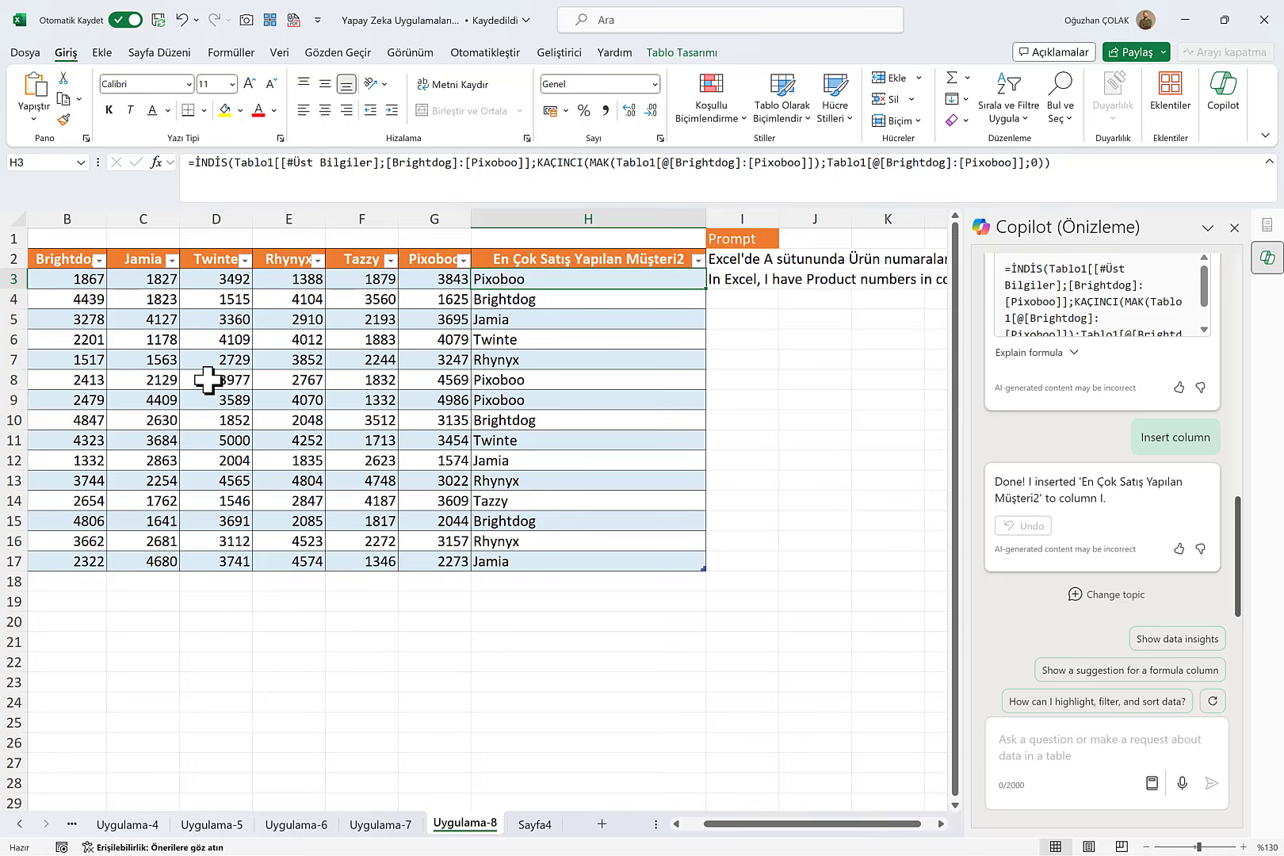
drag(832, 824, 812, 824)
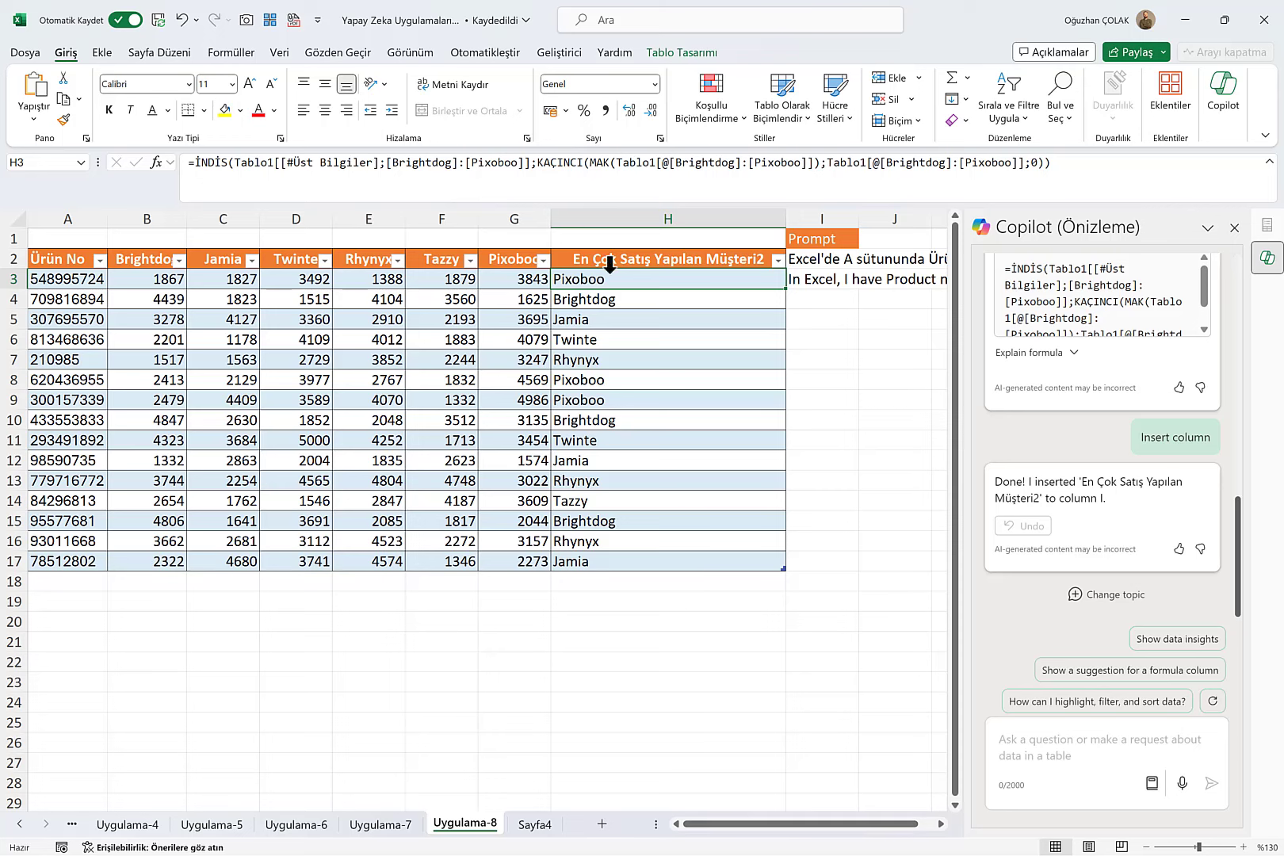
click(604, 380)
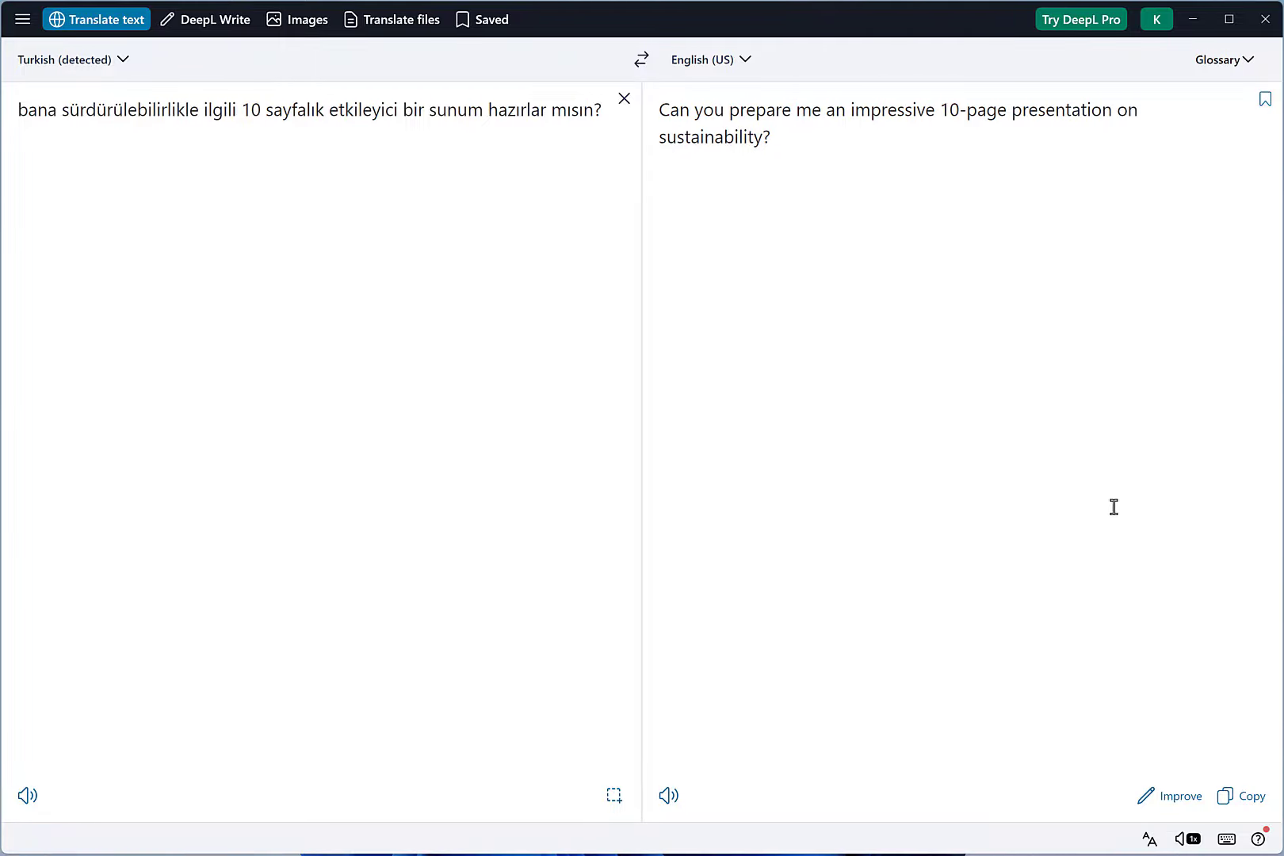
Copy DeepL's English sustainability-presentation request and switch to the blank PowerPoint file.
click(1244, 793)
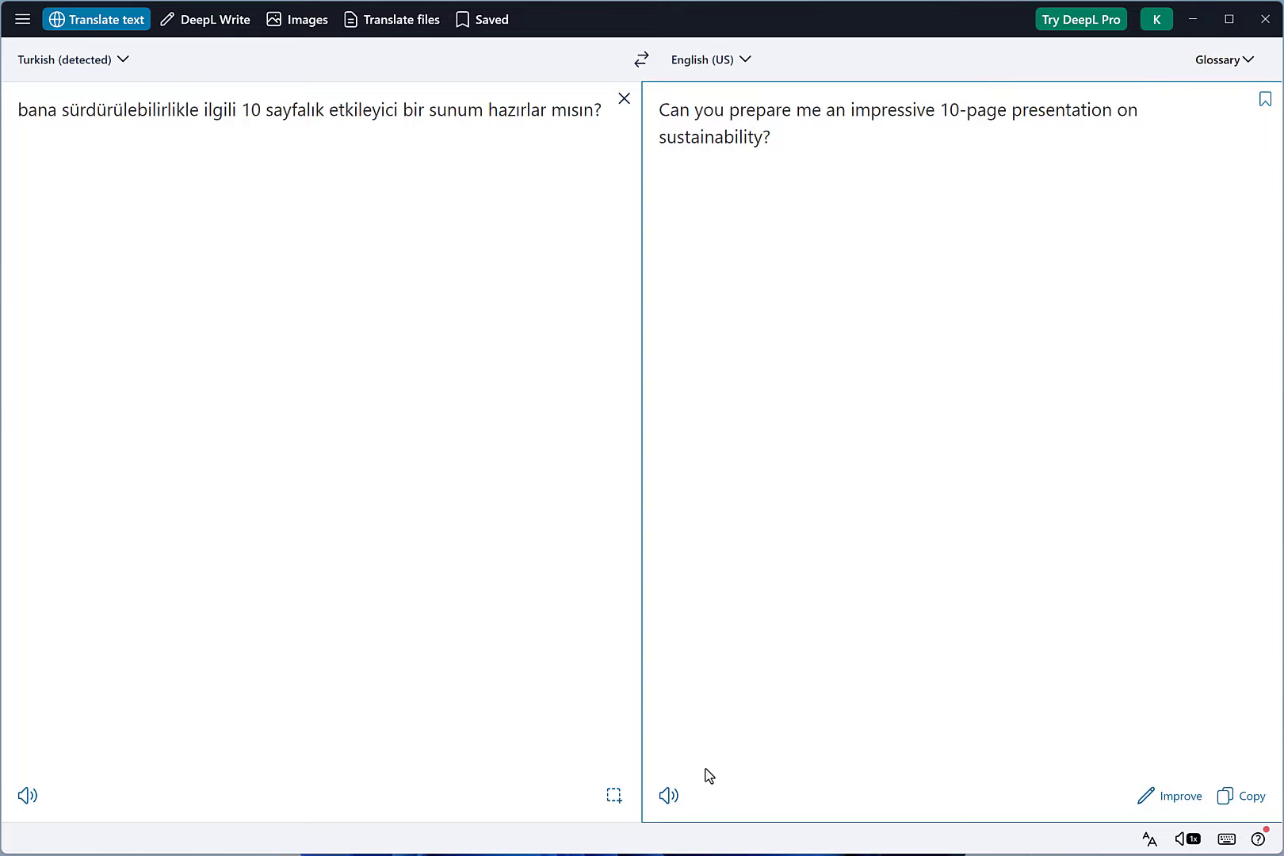
key(alt+Tab)
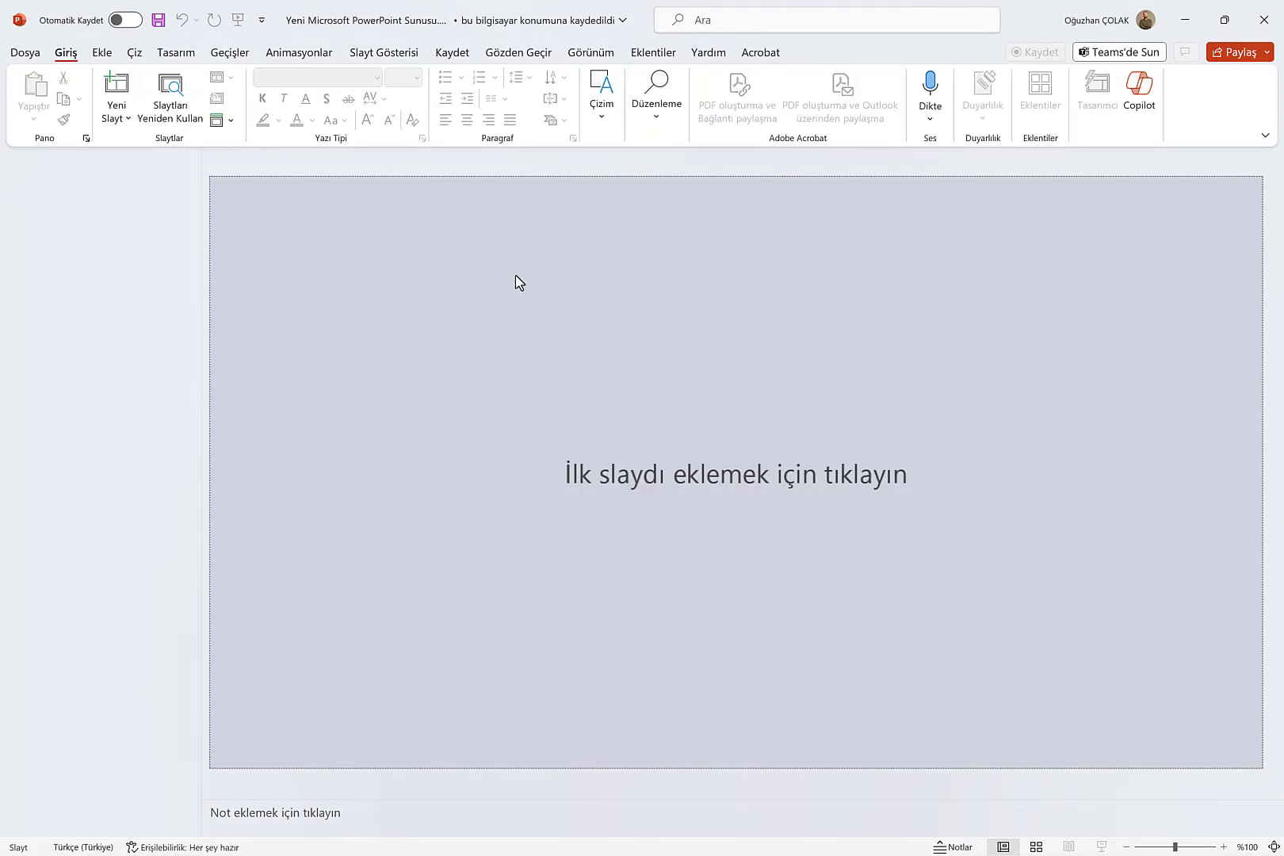
Ask PowerPoint's Copilot: 'Can you prepare me an impressive 10-page presentation on sustainability?'.
click(1138, 95)
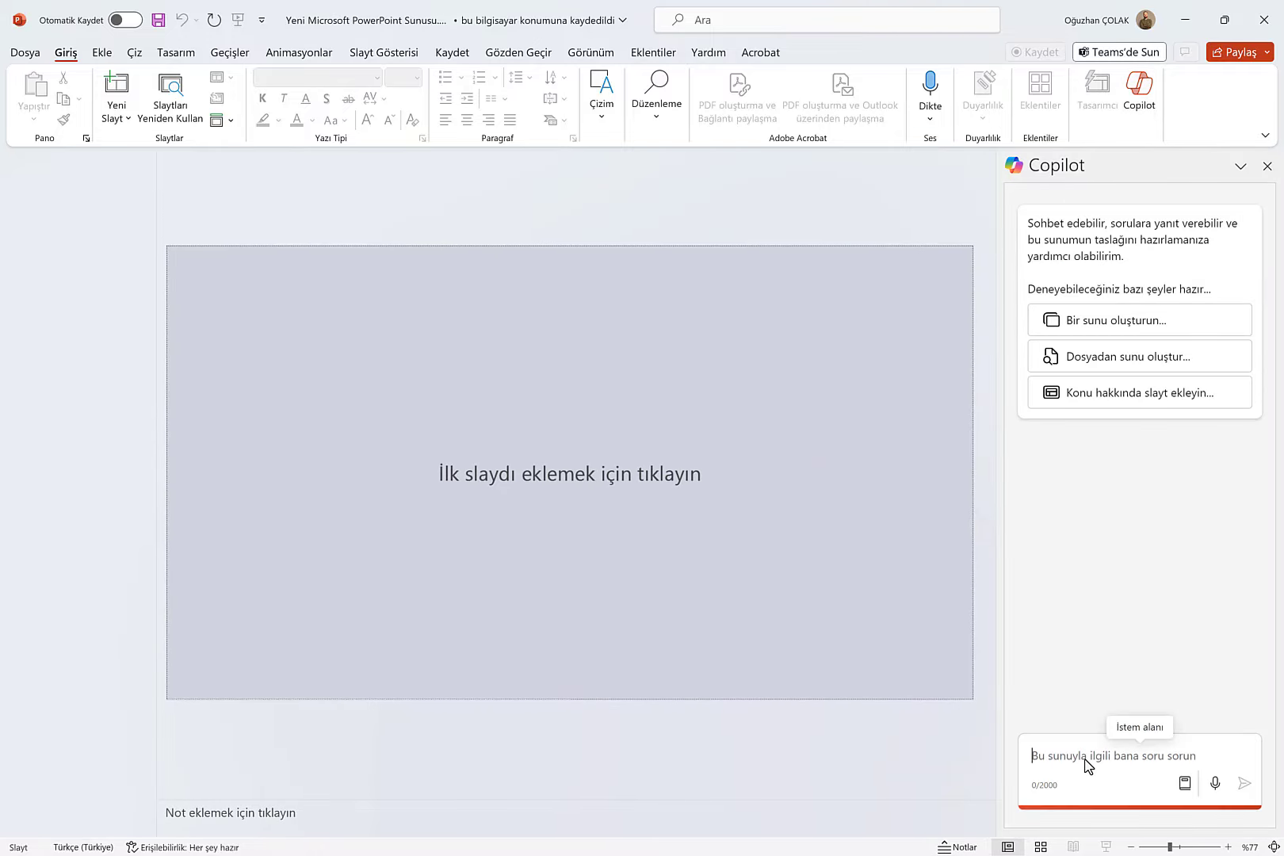
click(1056, 763)
text(Can you prepare me an impressive 10-page presentation on sustainability?)
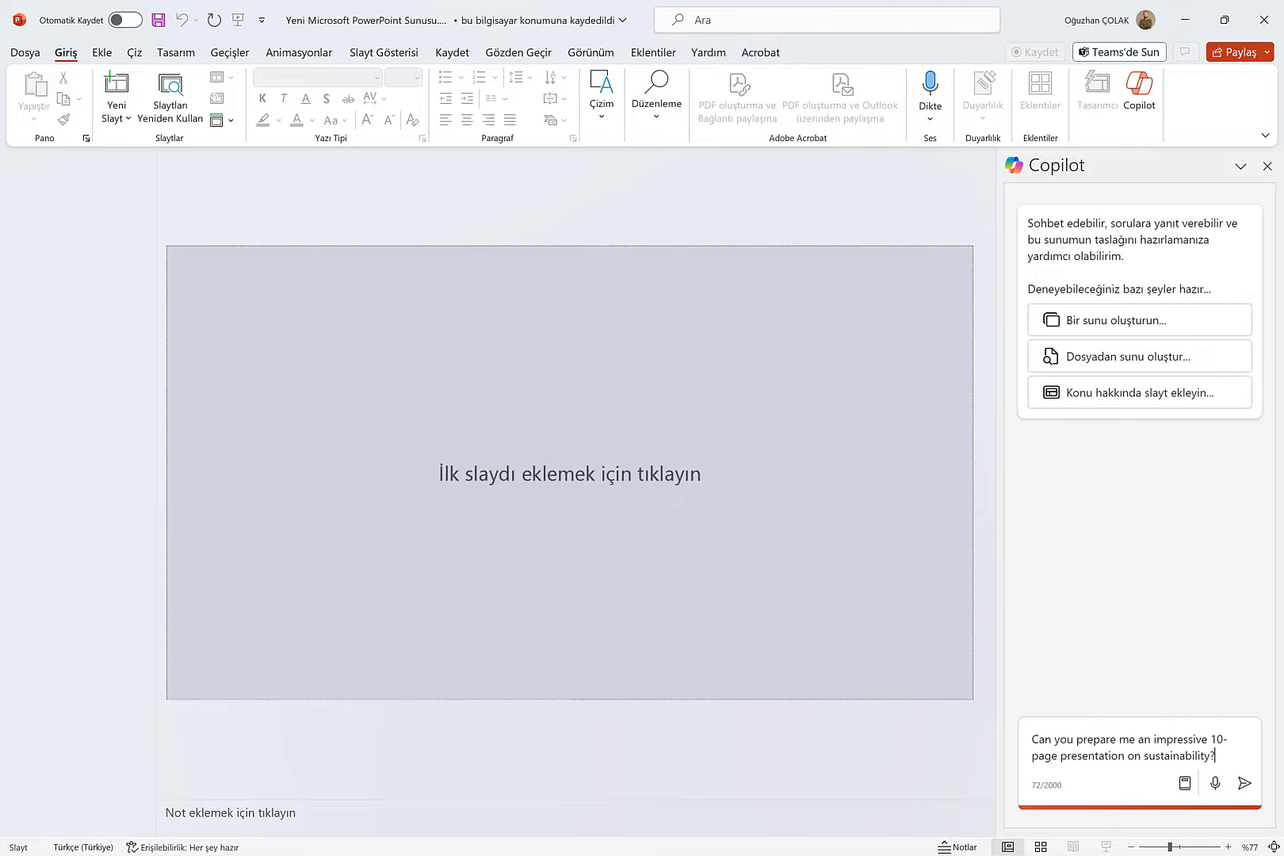
key(Return)
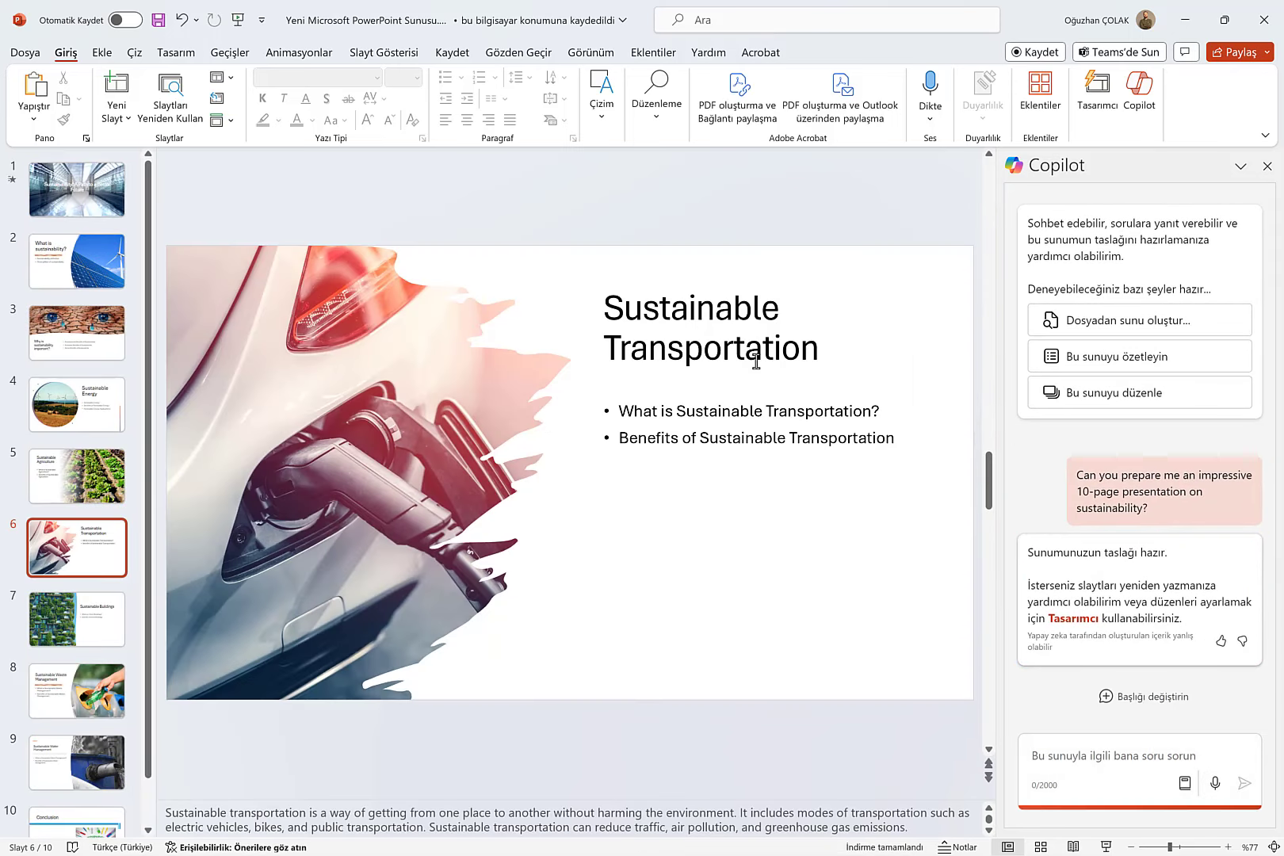
Review slides 1–5: title, What is sustainability?, slide 3, Sustainable Energy, Sustainable Agriculture.
click(96, 202)
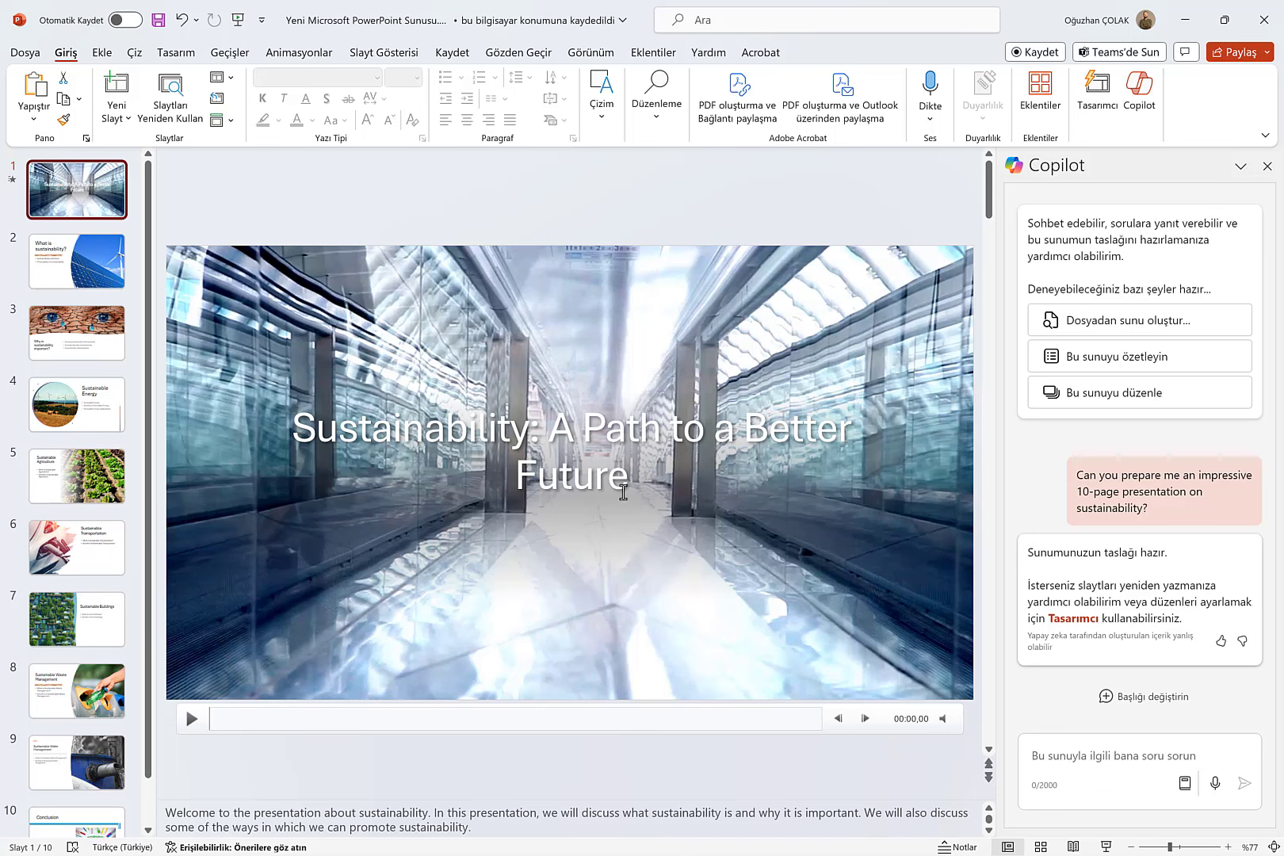
click(76, 261)
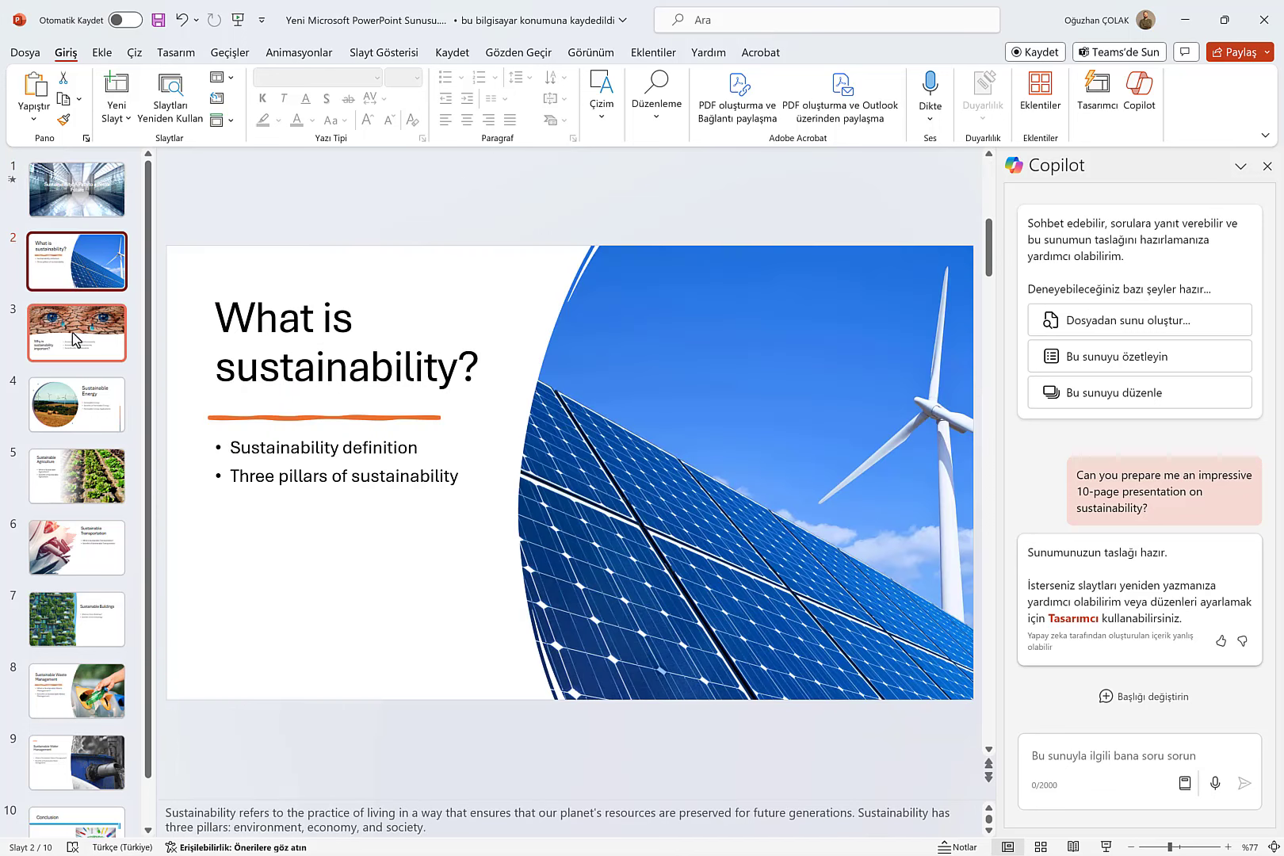
click(74, 337)
click(82, 428)
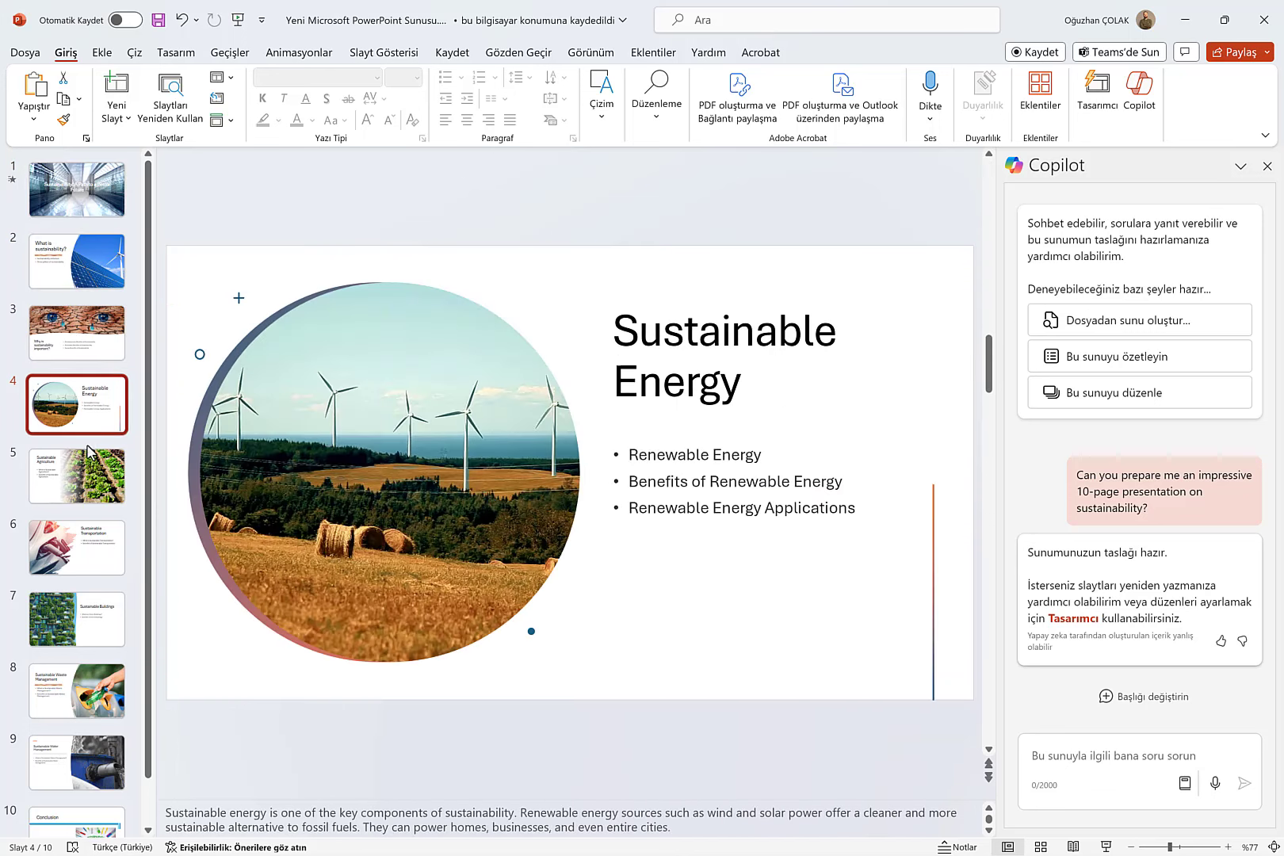
click(95, 487)
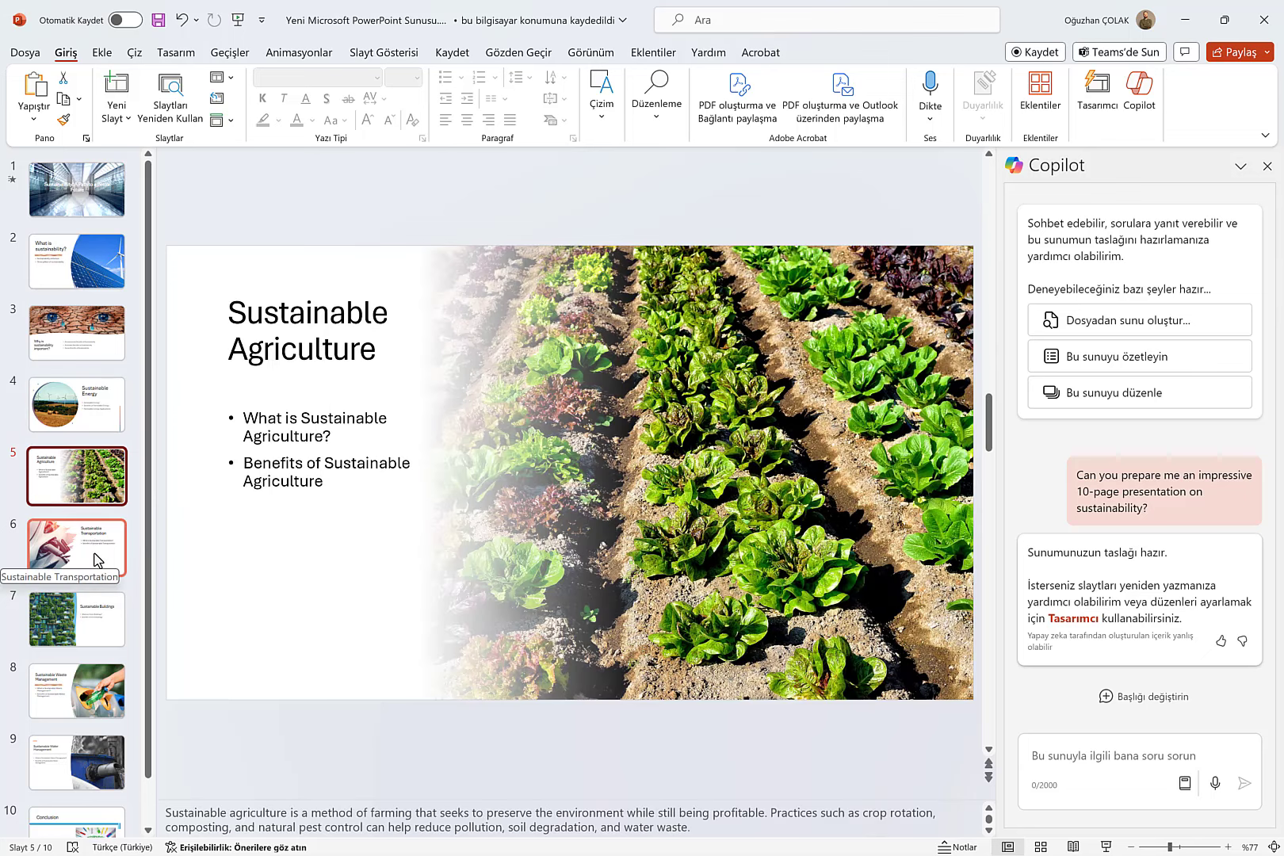
Review slides 6–10 through Waste Management to the Conclusion, then scroll back to the top.
click(96, 558)
click(90, 629)
click(78, 698)
scroll(77, 701, down, 1)
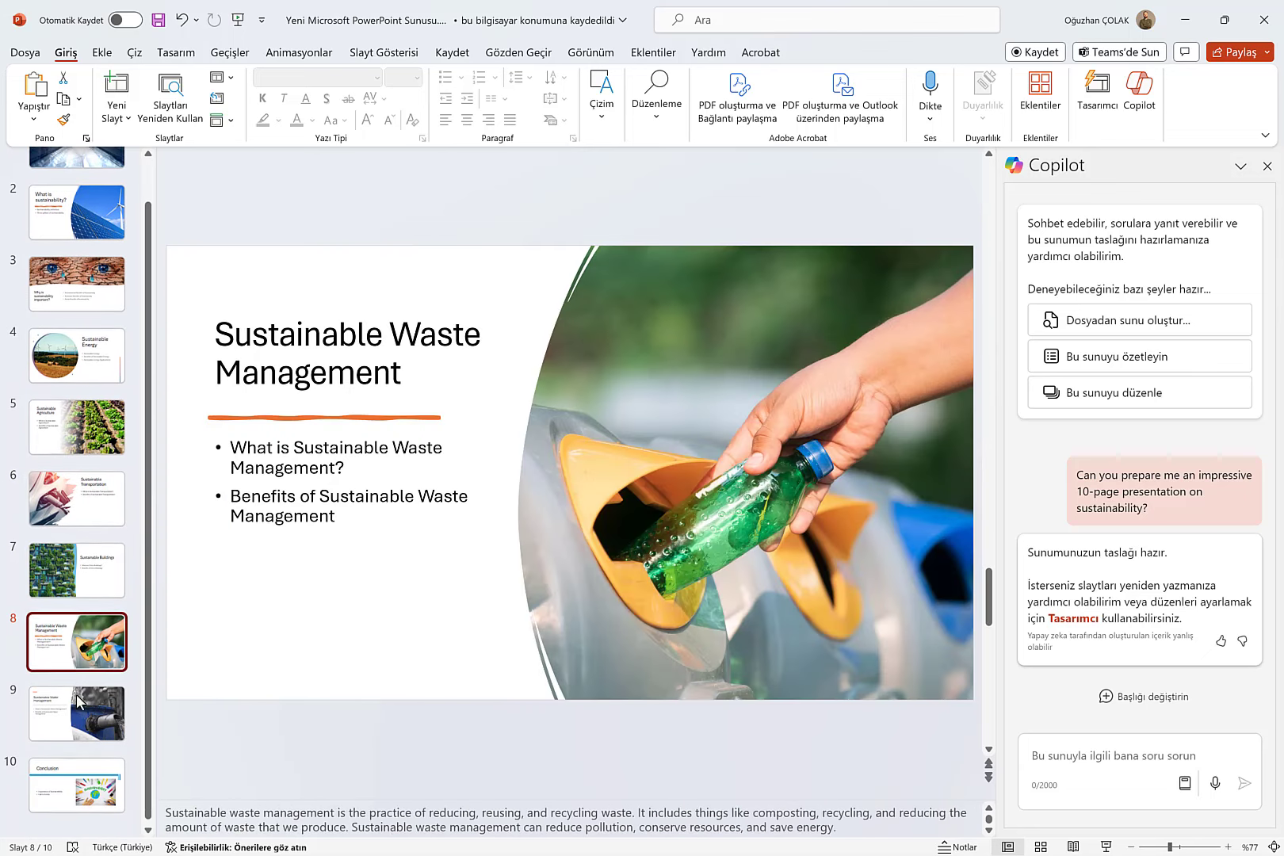
click(78, 700)
click(91, 770)
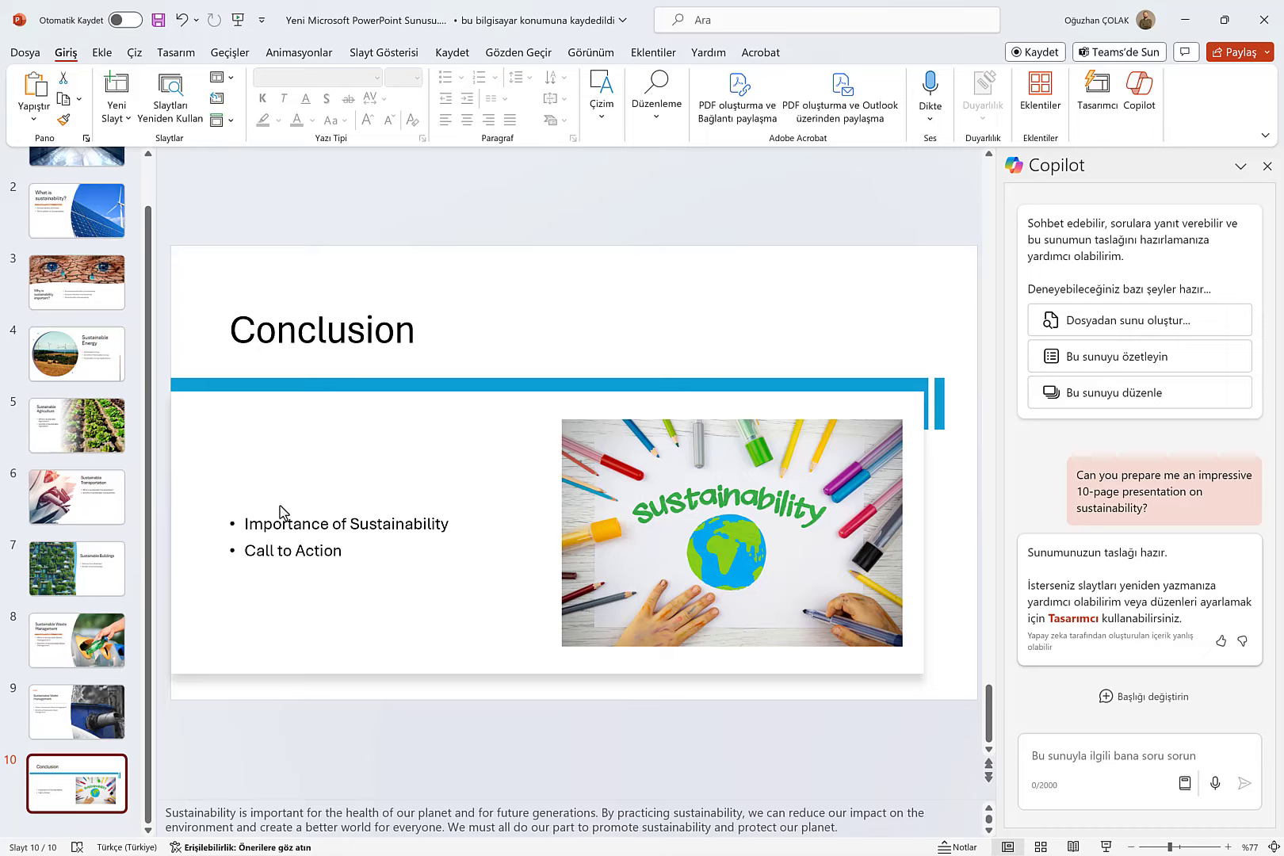
scroll(476, 277, up, 4)
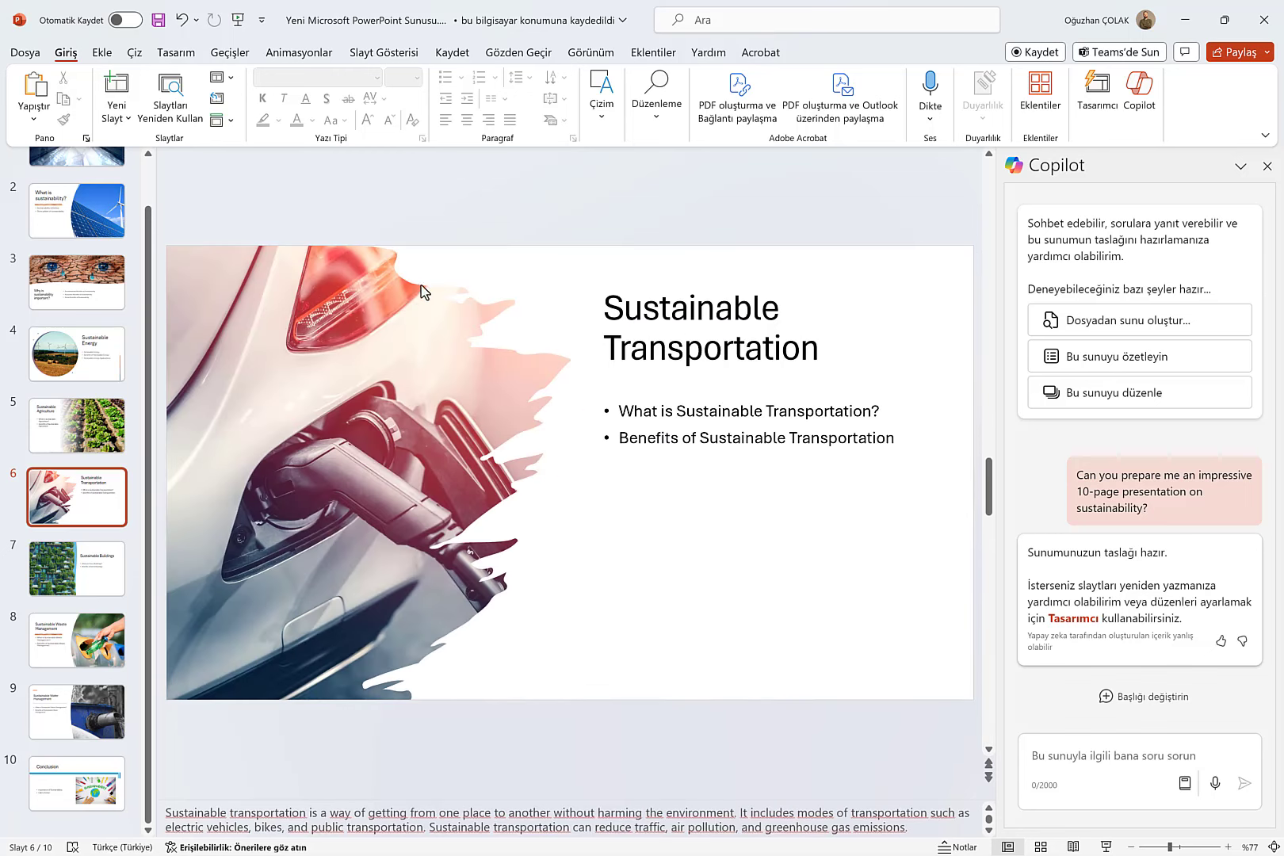
scroll(421, 290, up, 4)
scroll(447, 371, up, 1)
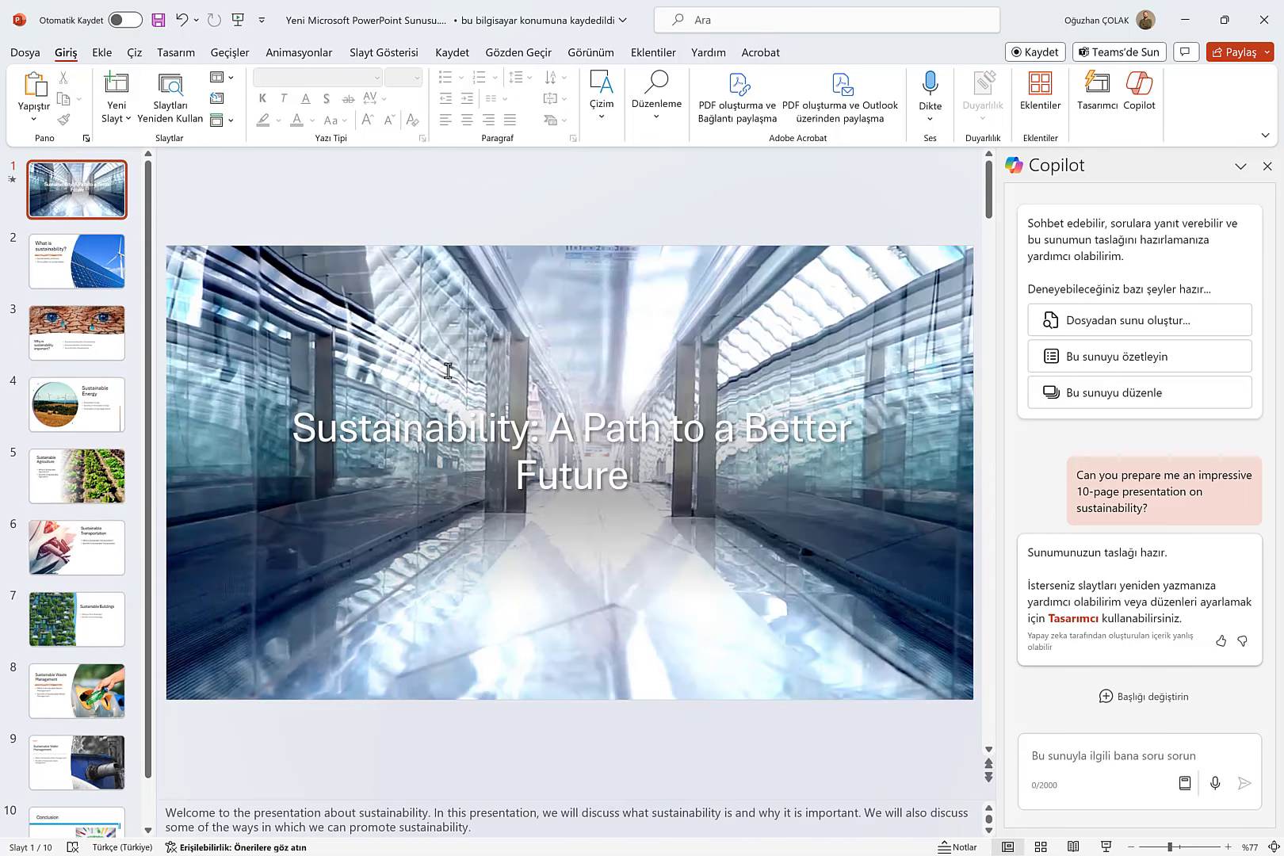